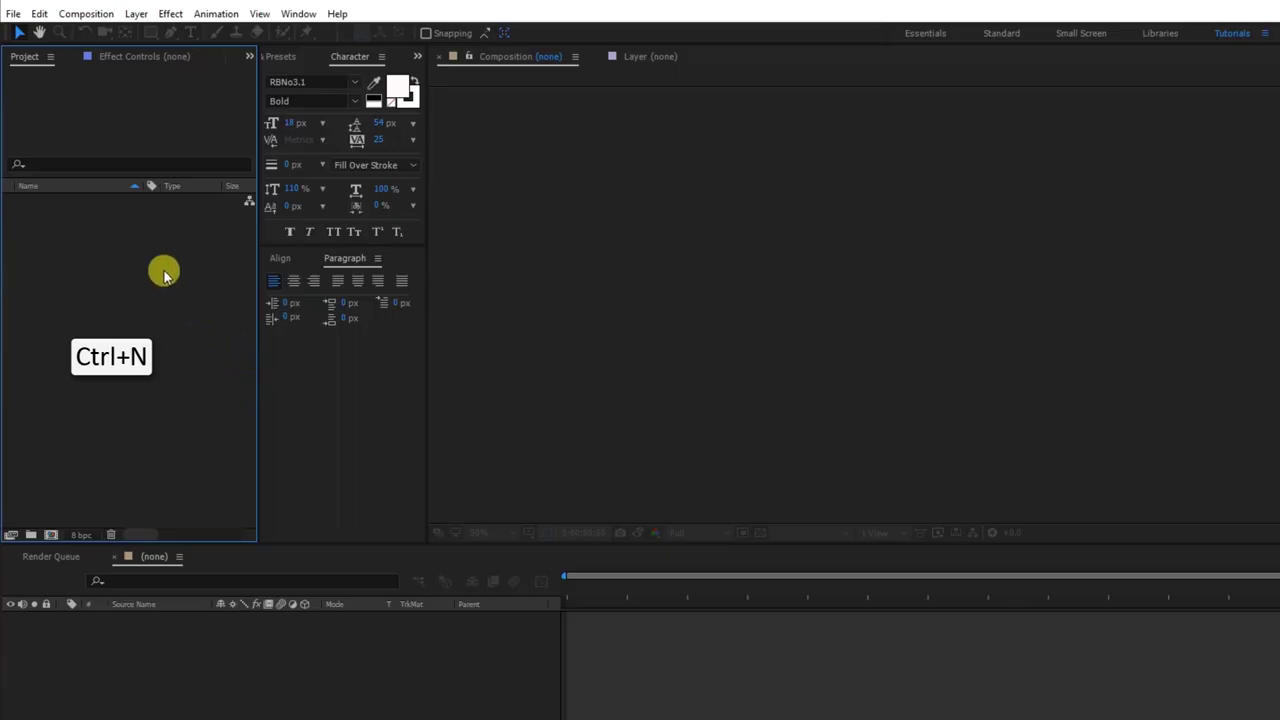
Step: Create a 1920×1080, 29.97 fps, 20-second composition named 'Carousel Slideshow After effect'
{"action": "right_click", "coordinate": [140, 255]}
{"action": "left_click", "coordinate": [150, 259]}
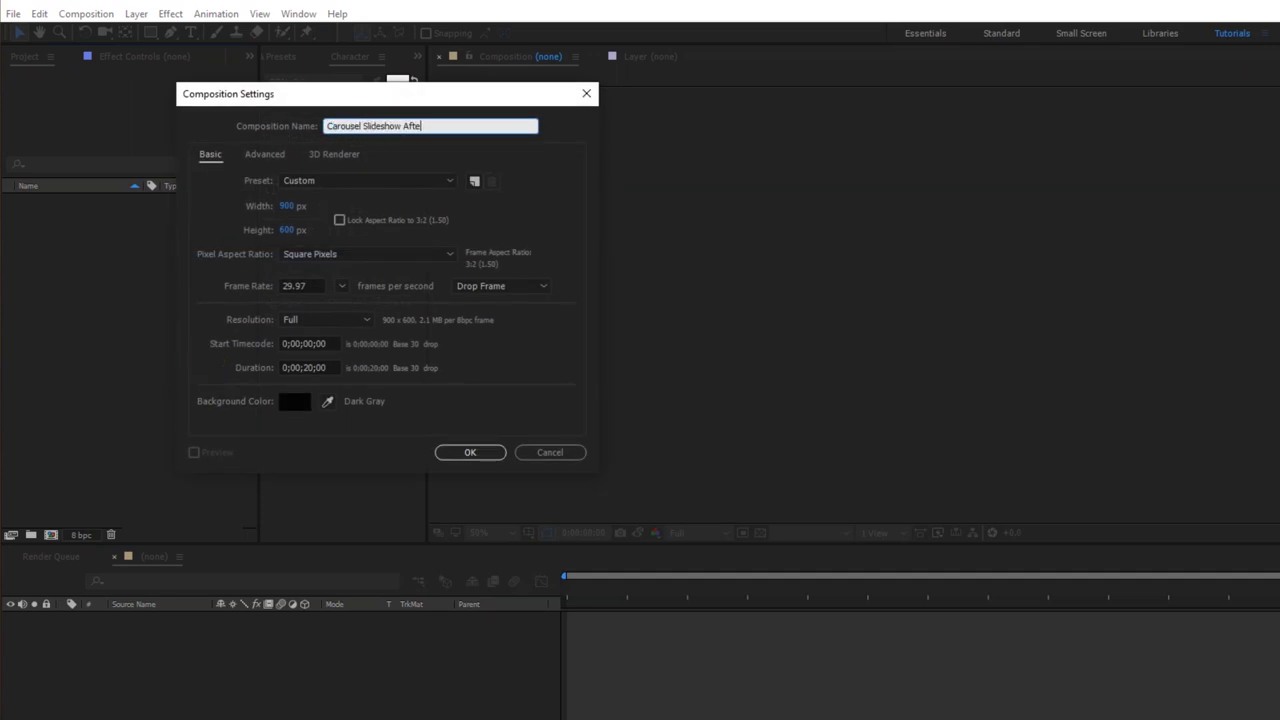
{"action": "left_click", "coordinate": [287, 205]}
{"action": "type", "text": "1080"}
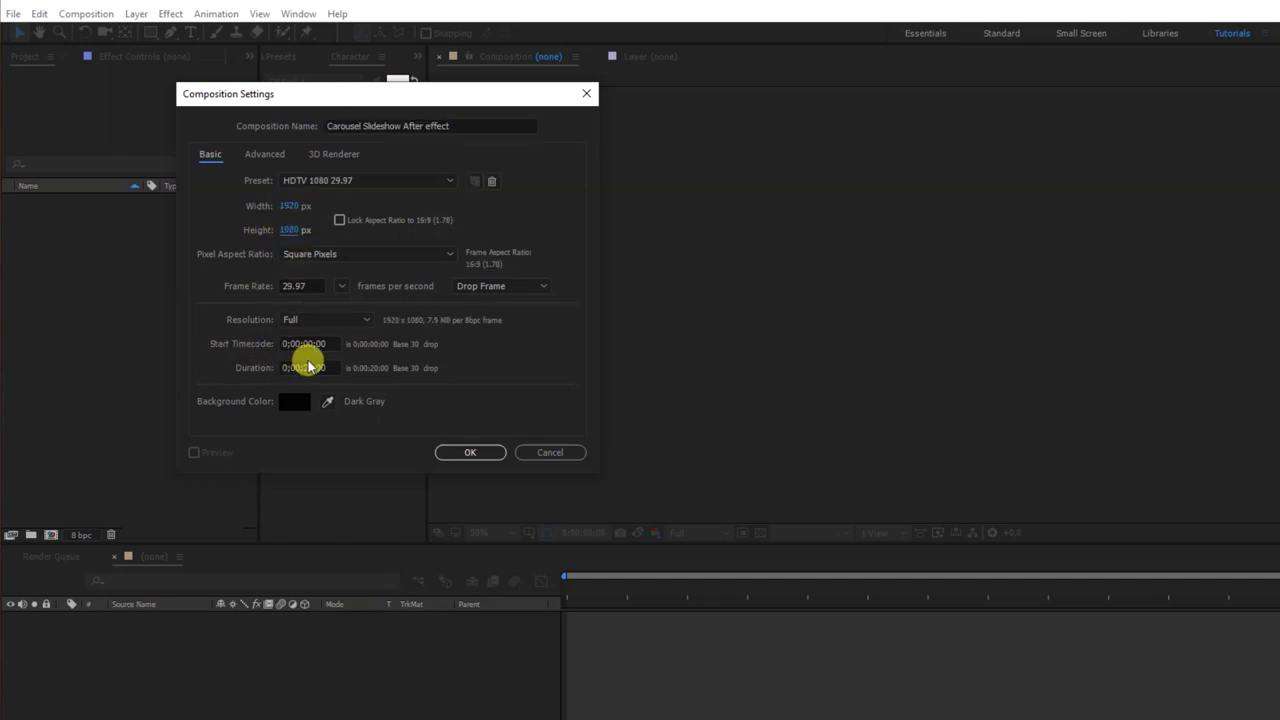
{"action": "left_click", "coordinate": [451, 451]}
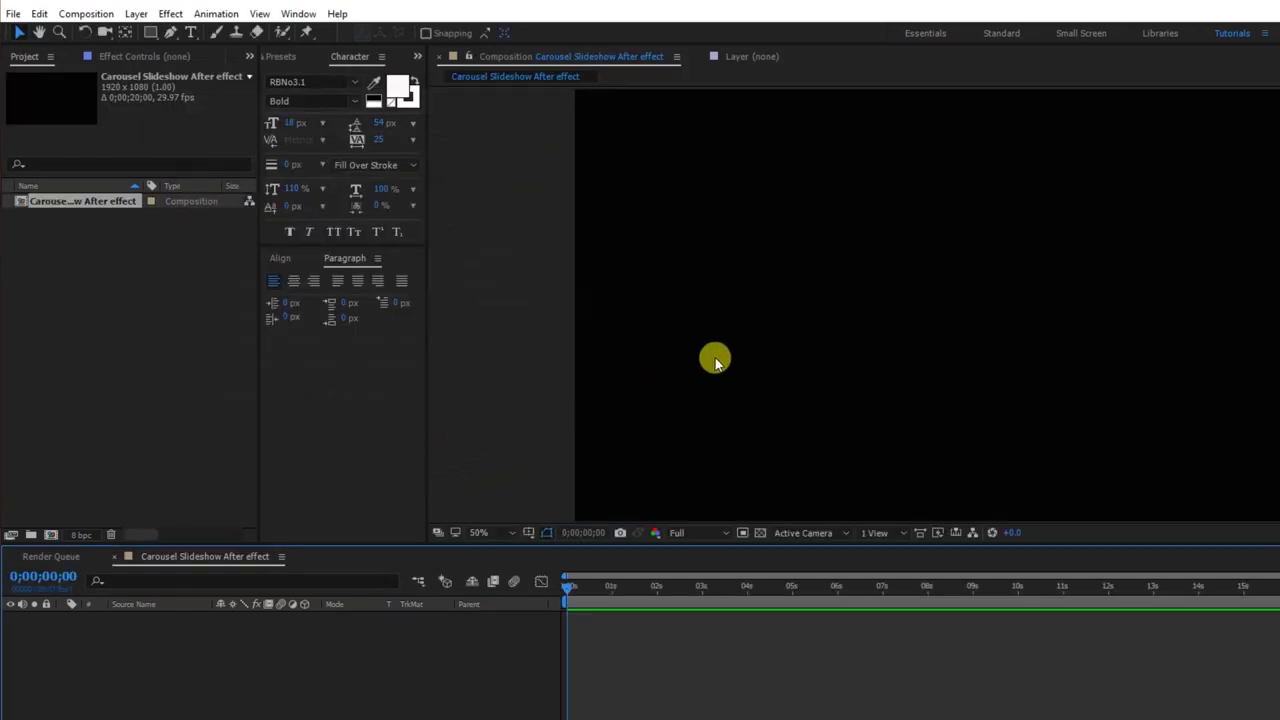
Step: Add a full-frame rectangle with a vertical linear gradient fill running from bottom to top
{"action": "left_click_drag", "start_coordinate": [757, 354], "coordinate": [620, 365]}
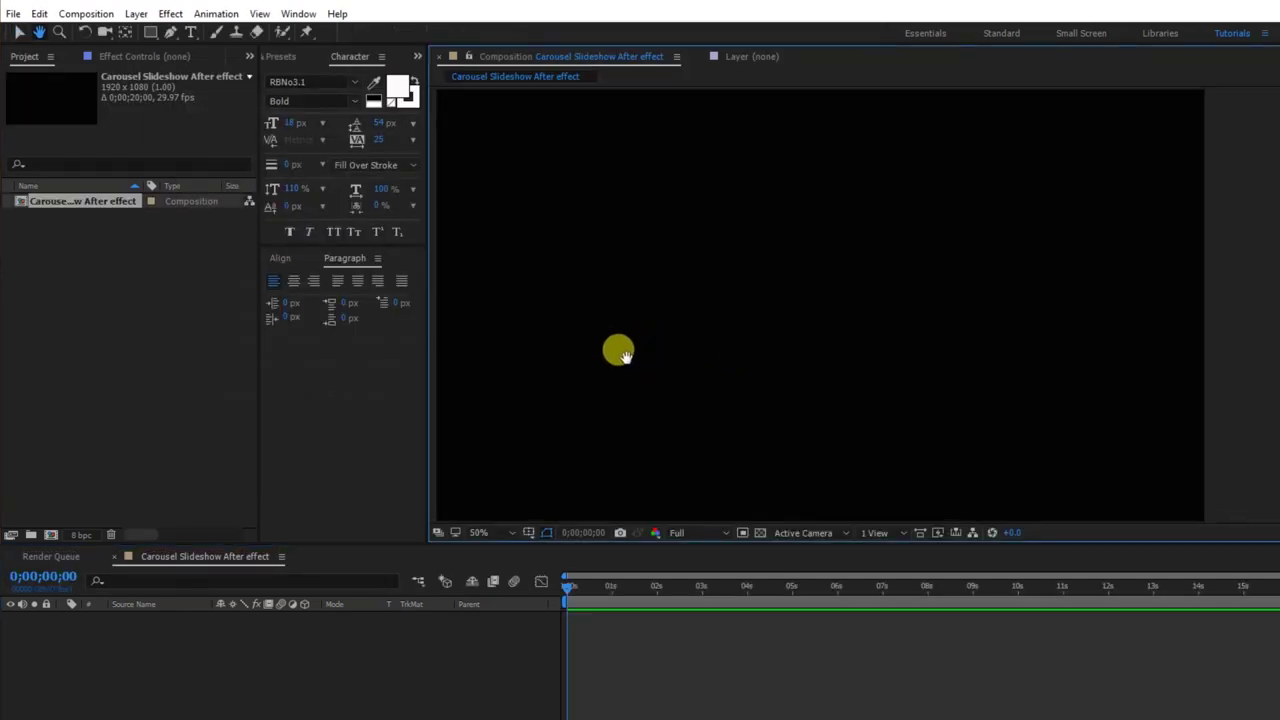
{"action": "double_click", "coordinate": [150, 36]}
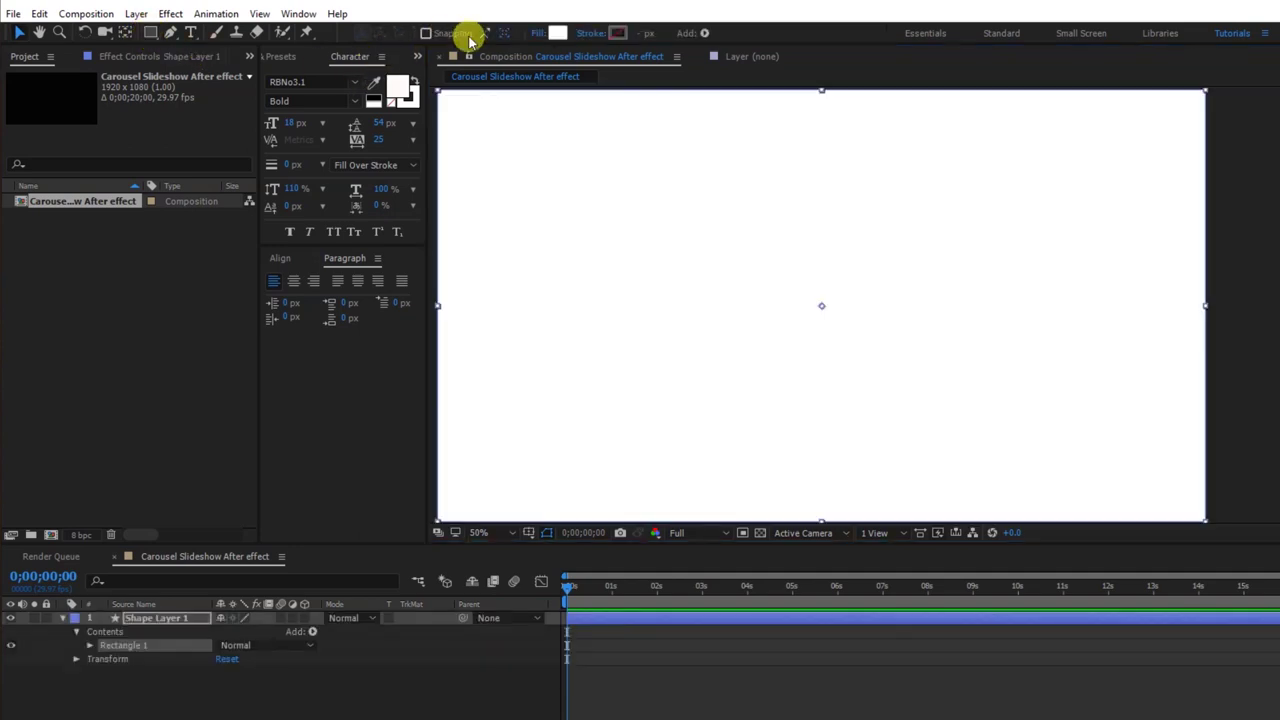
{"action": "left_click", "coordinate": [537, 36]}
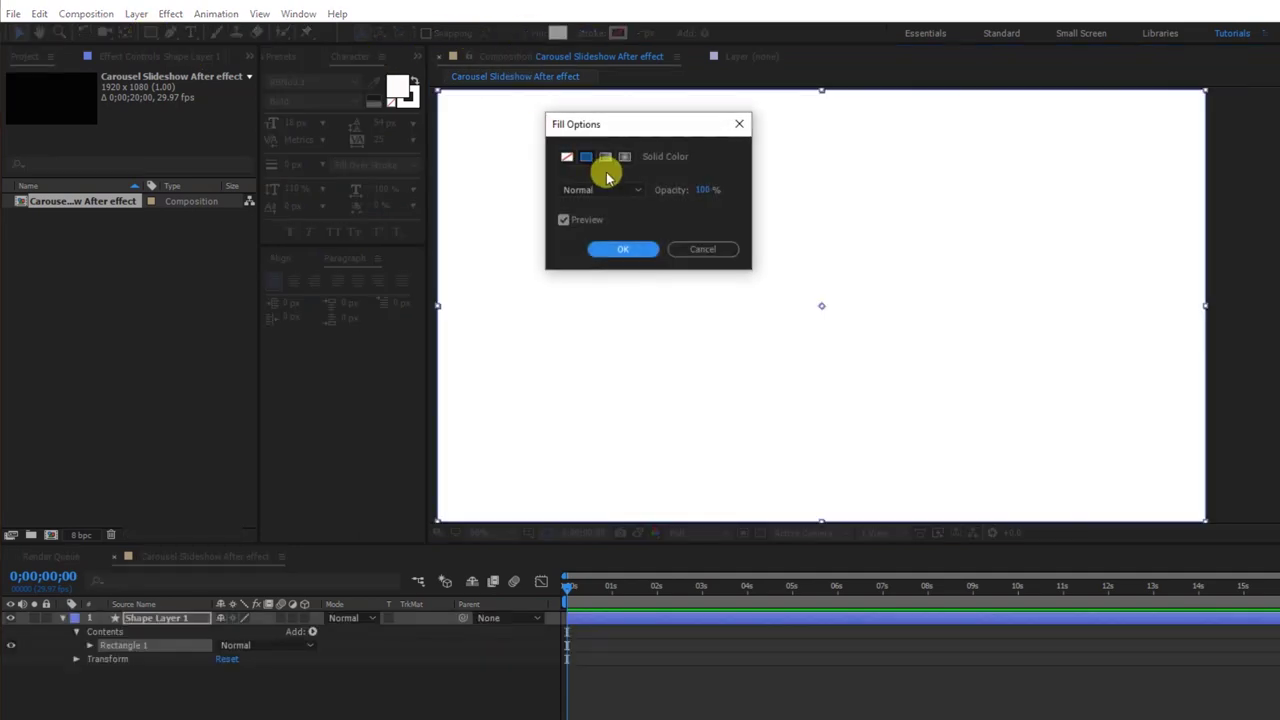
{"action": "left_click", "coordinate": [607, 158]}
{"action": "left_click", "coordinate": [612, 248]}
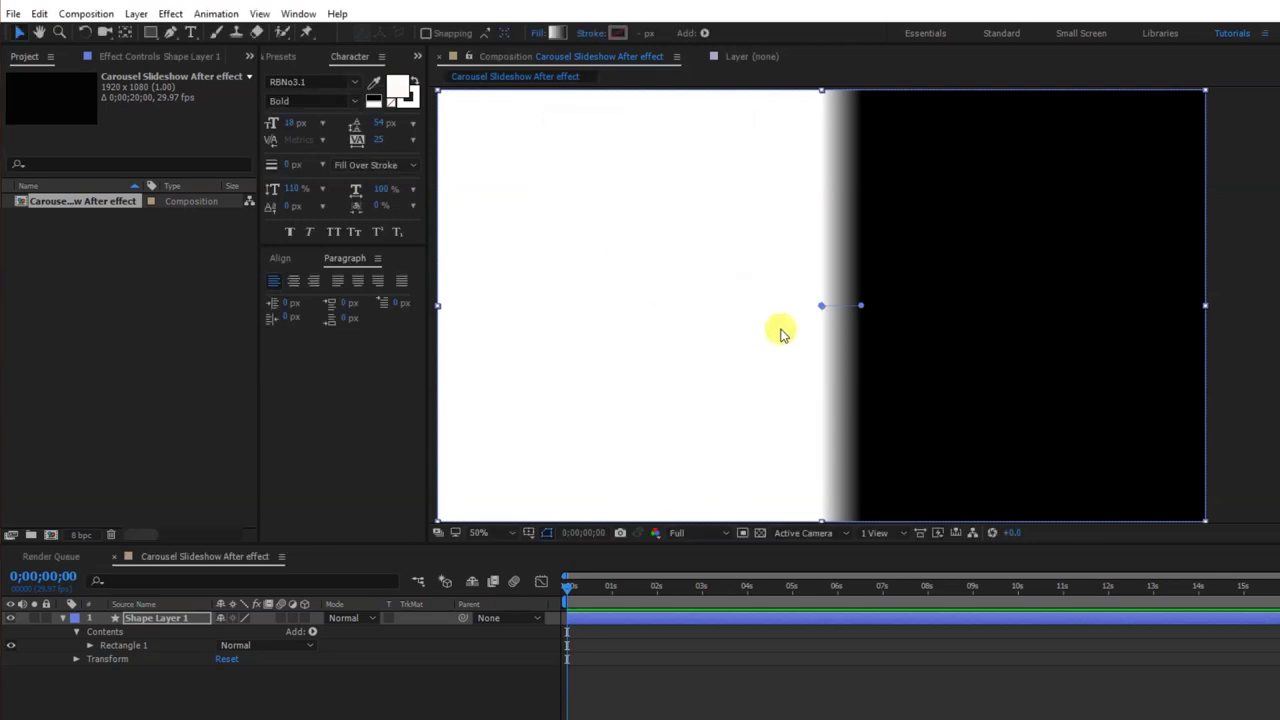
{"action": "left_click_drag", "start_coordinate": [818, 309], "coordinate": [822, 514]}
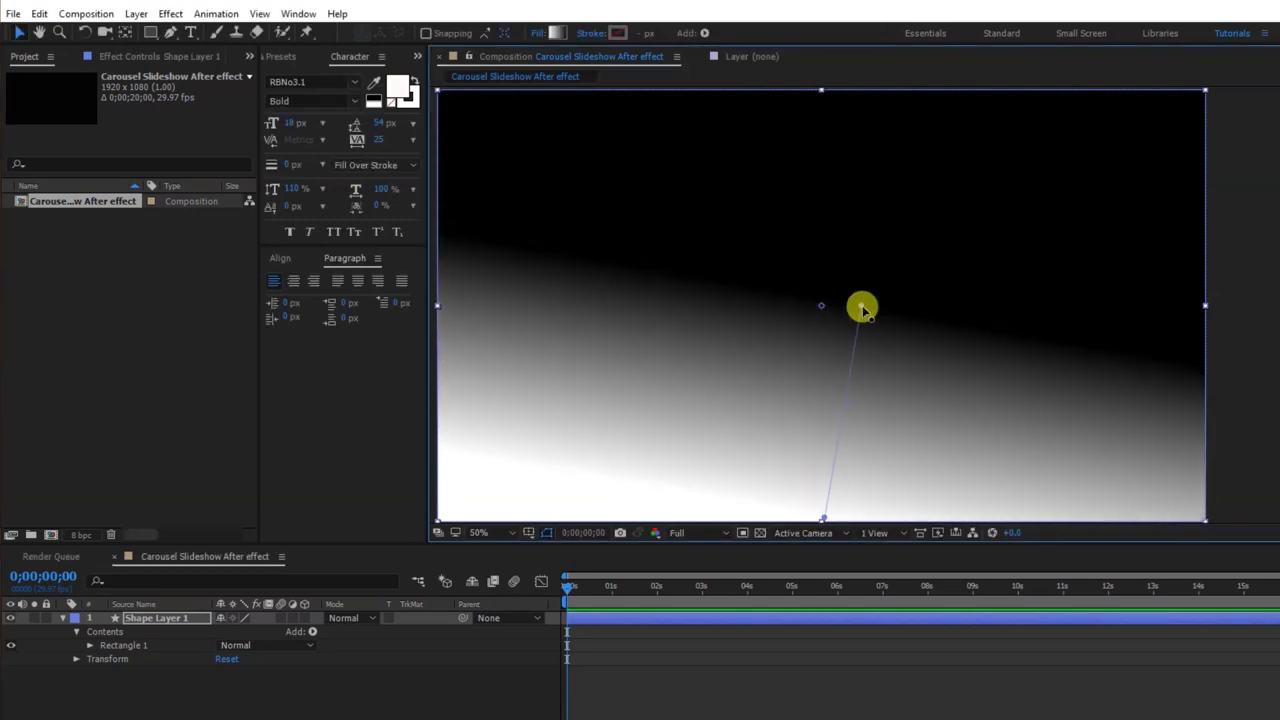
{"action": "left_click_drag", "start_coordinate": [862, 309], "coordinate": [820, 96]}
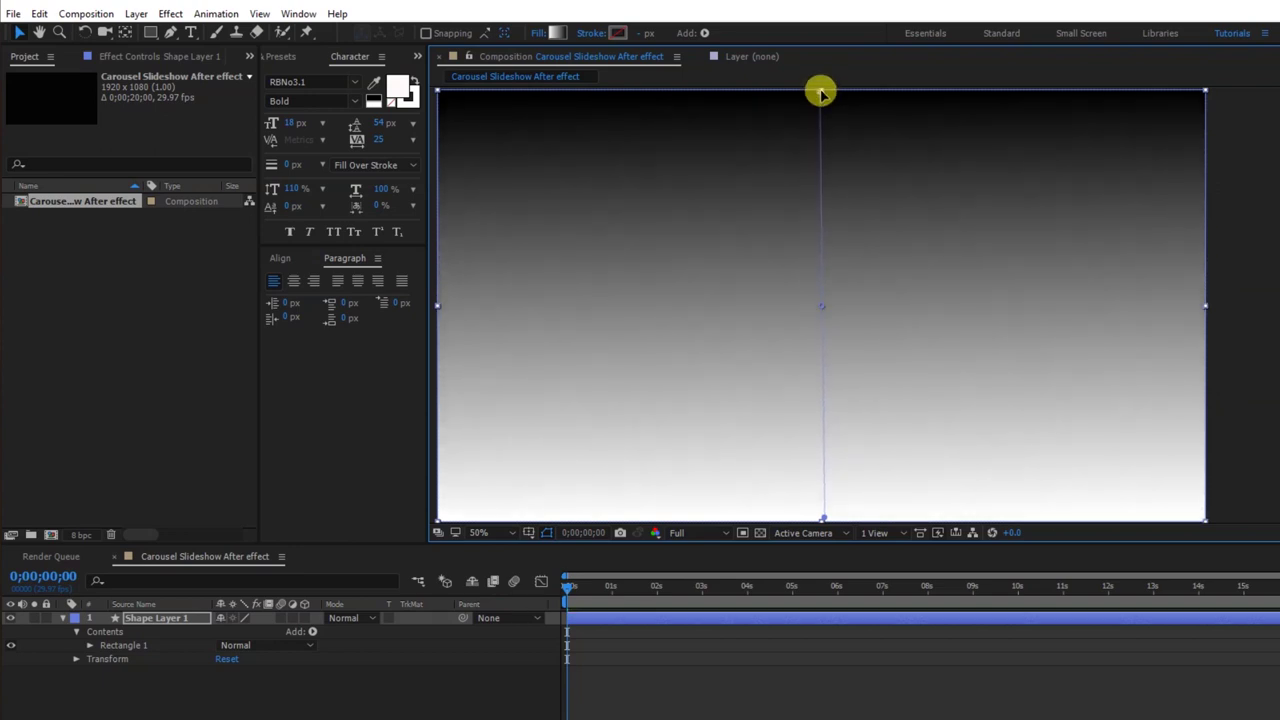
Step: Change the gradient's black stop to light blue A3DDF8
{"action": "left_click", "coordinate": [557, 33]}
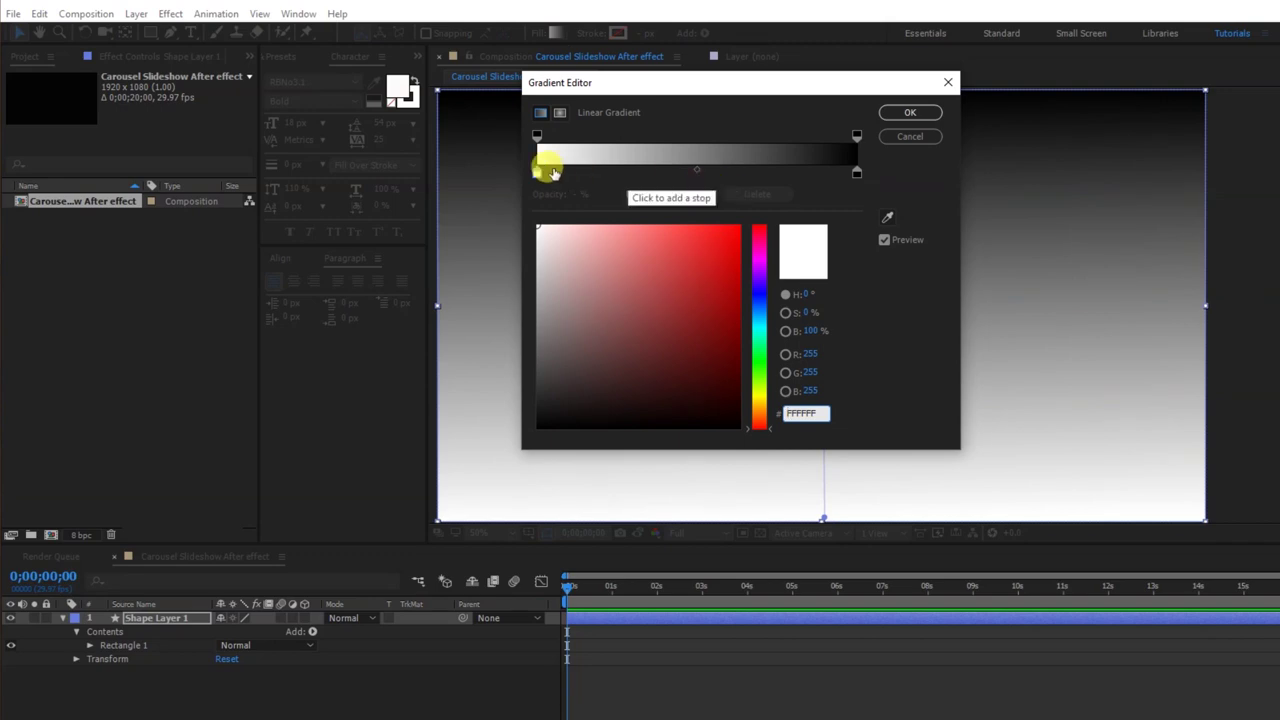
{"action": "left_click", "coordinate": [855, 172]}
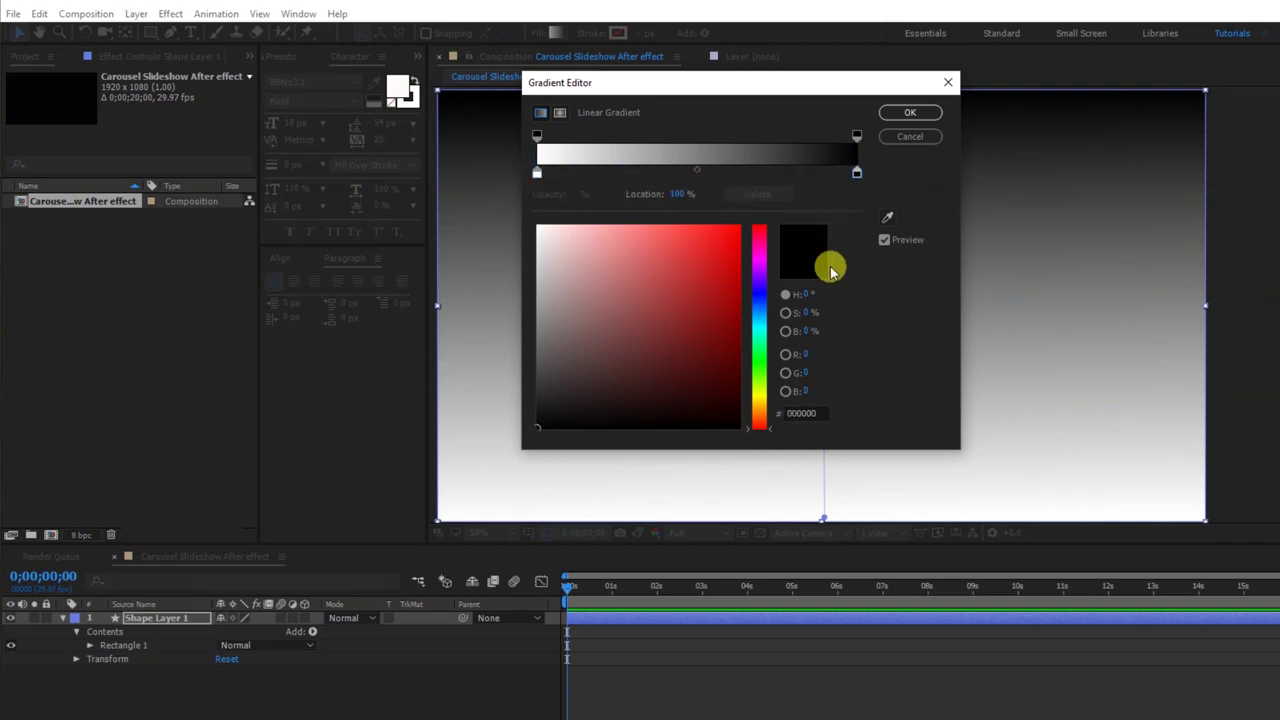
{"action": "left_click", "coordinate": [821, 412]}
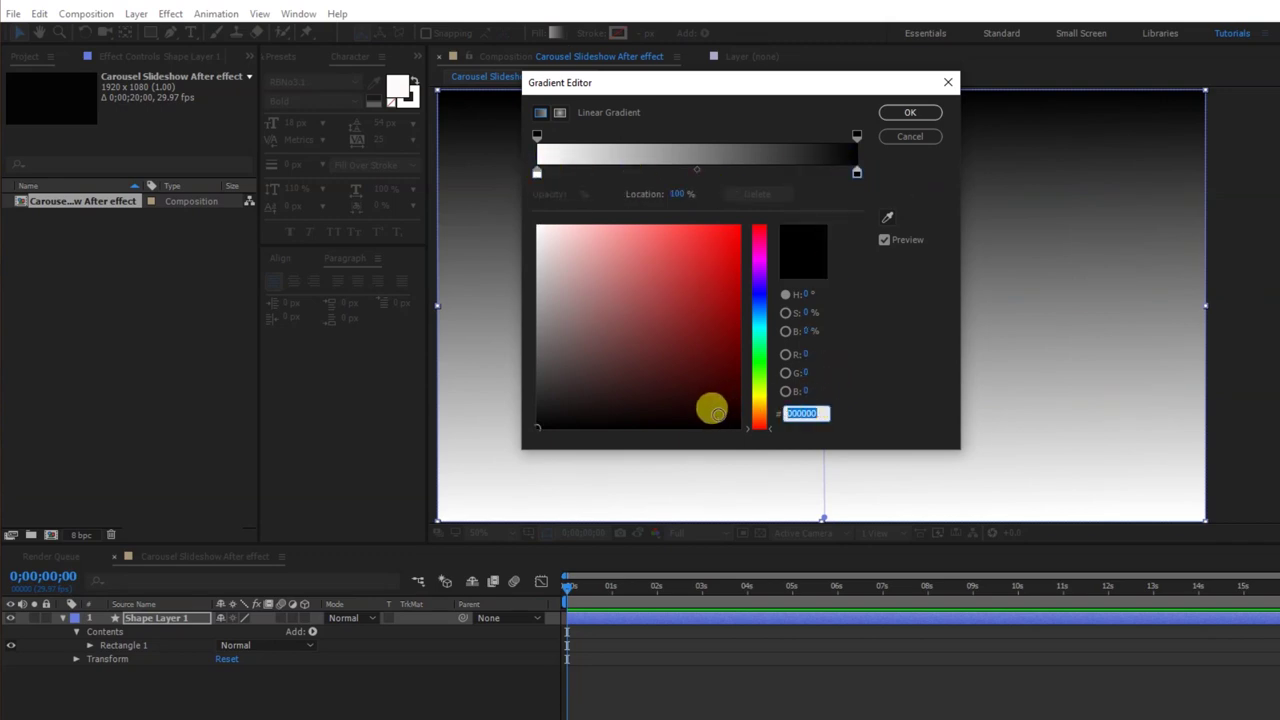
{"action": "type", "text": "A3DD"}
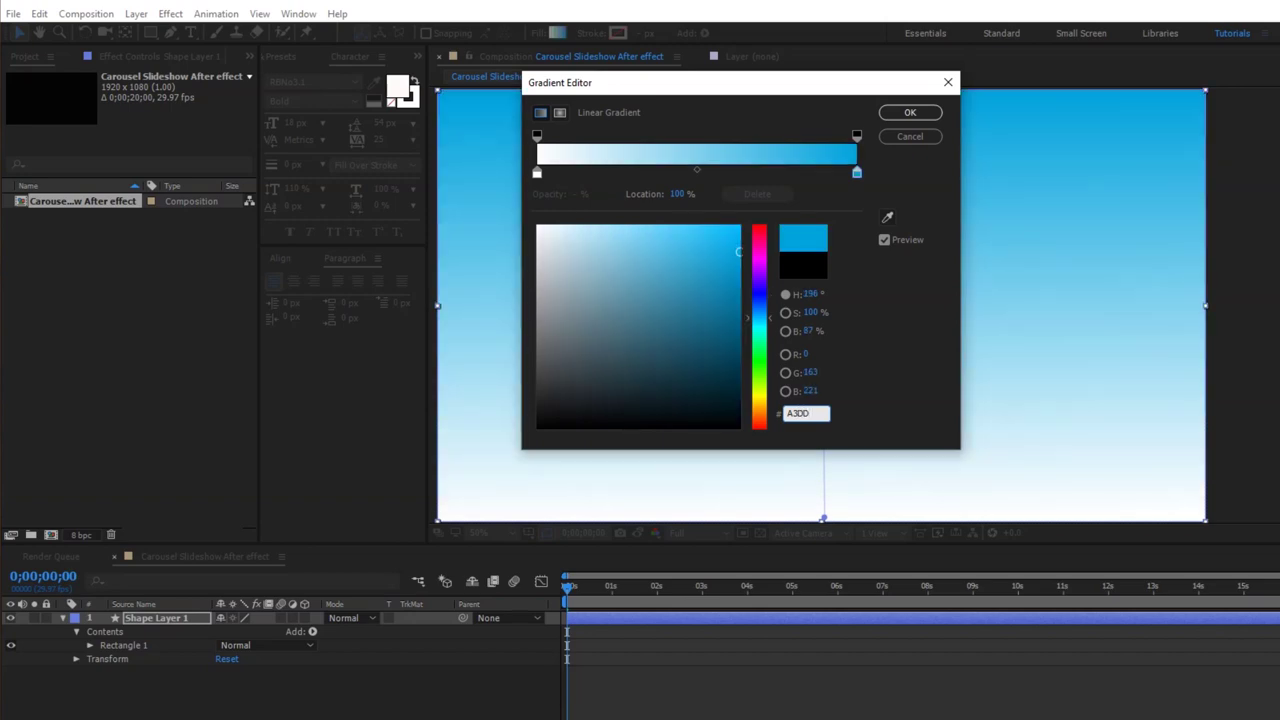
{"action": "type", "text": "F8"}
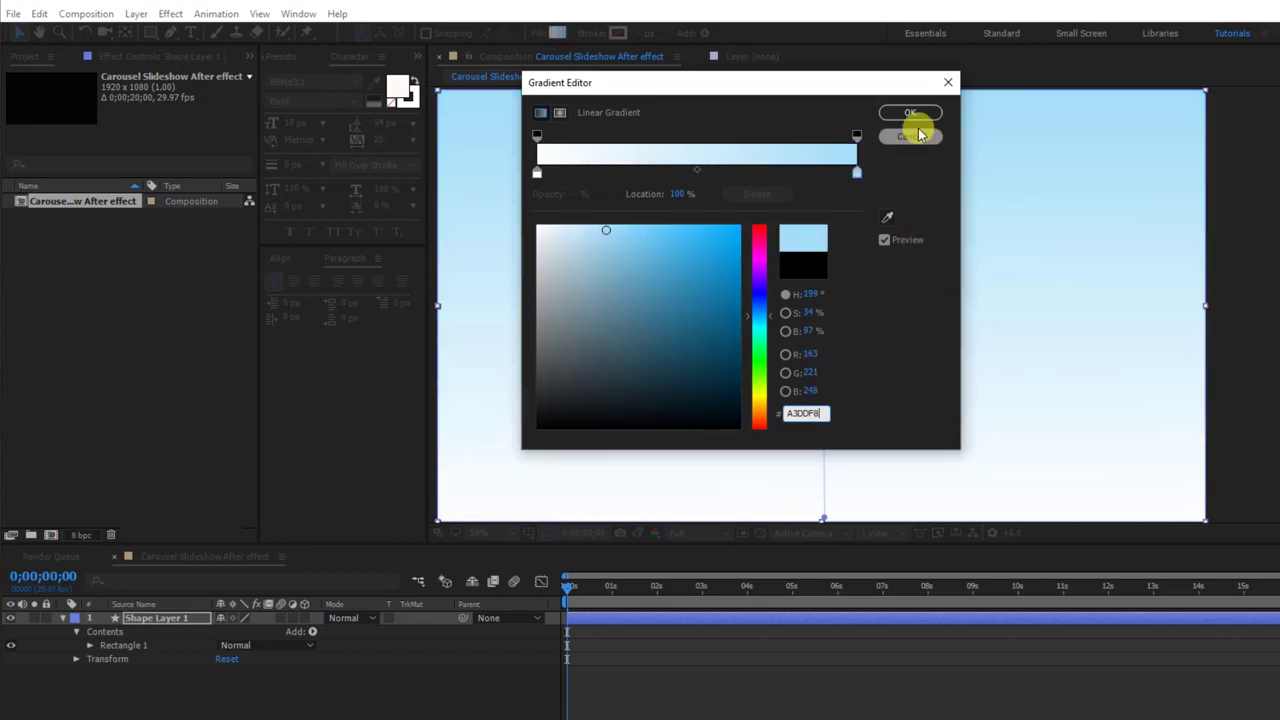
{"action": "left_click", "coordinate": [910, 113]}
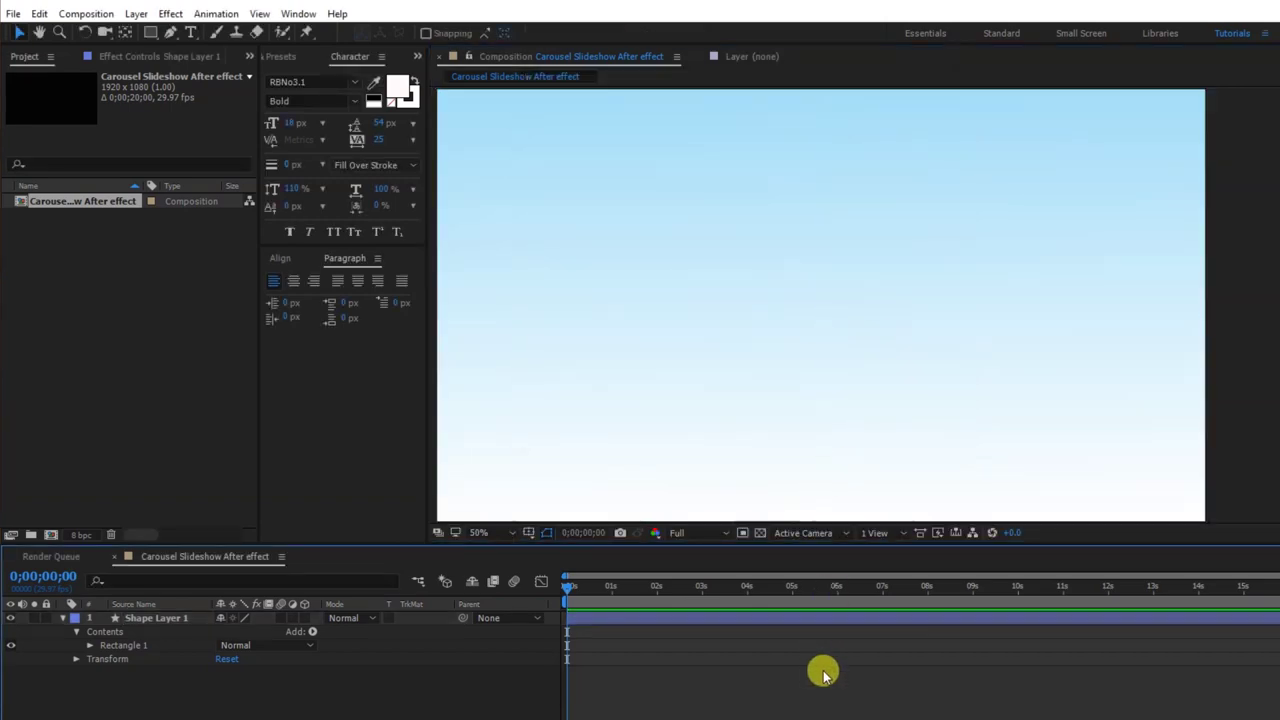
{"action": "left_click", "coordinate": [171, 340]}
Step: Create a 900×600 composition named Image_1 and add a full-frame rectangle to it
{"action": "right_click", "coordinate": [131, 310]}
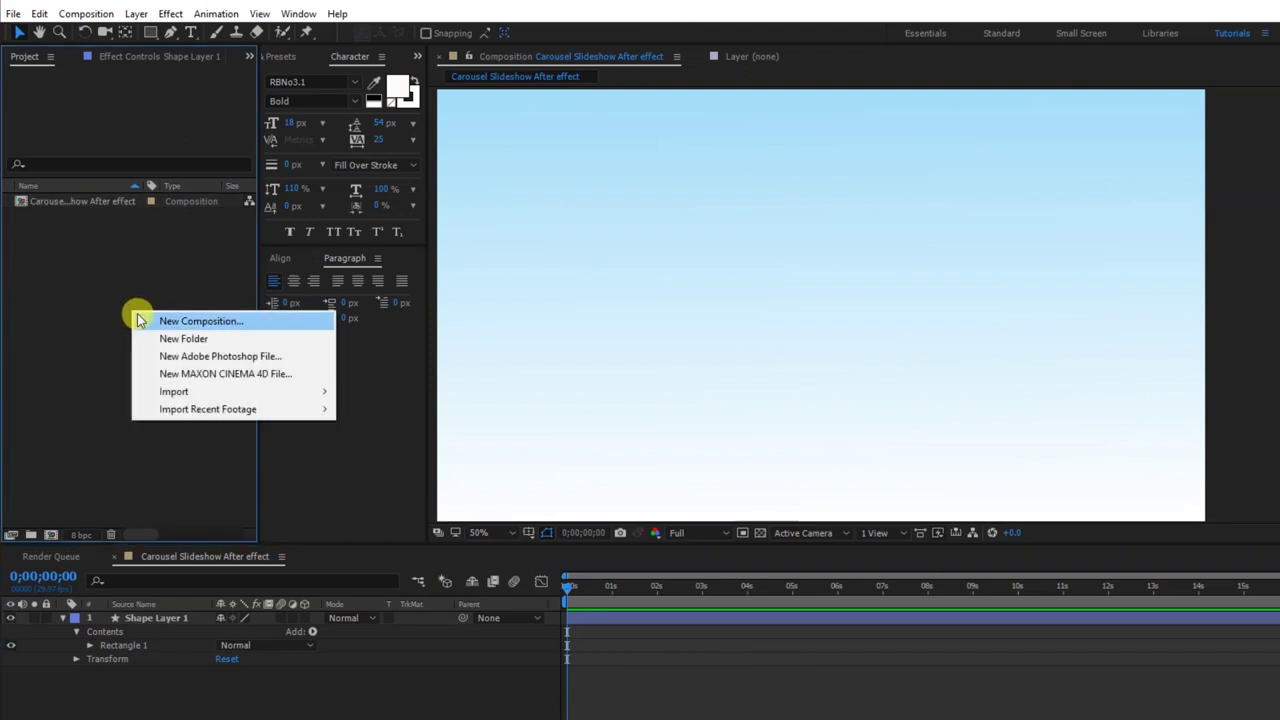
{"action": "left_click", "coordinate": [139, 320]}
{"action": "type", "text": "Image_1"}
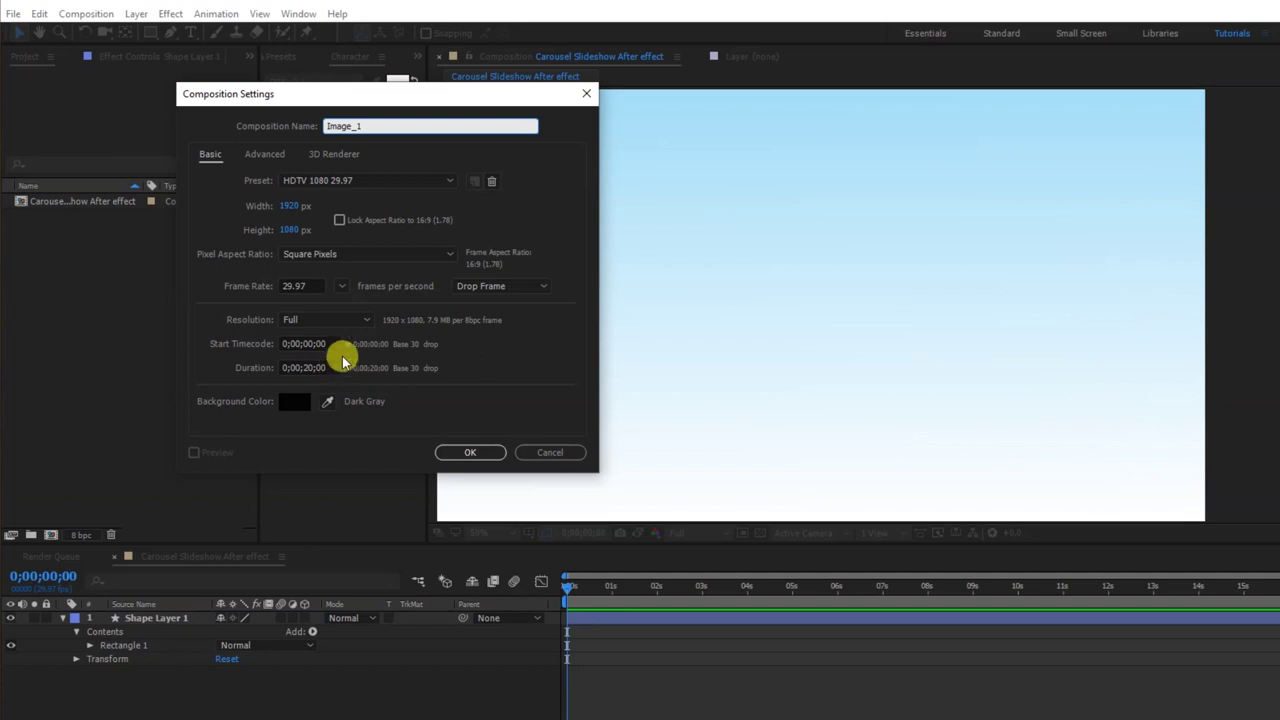
{"action": "left_click", "coordinate": [283, 207]}
{"action": "type", "text": "900"}
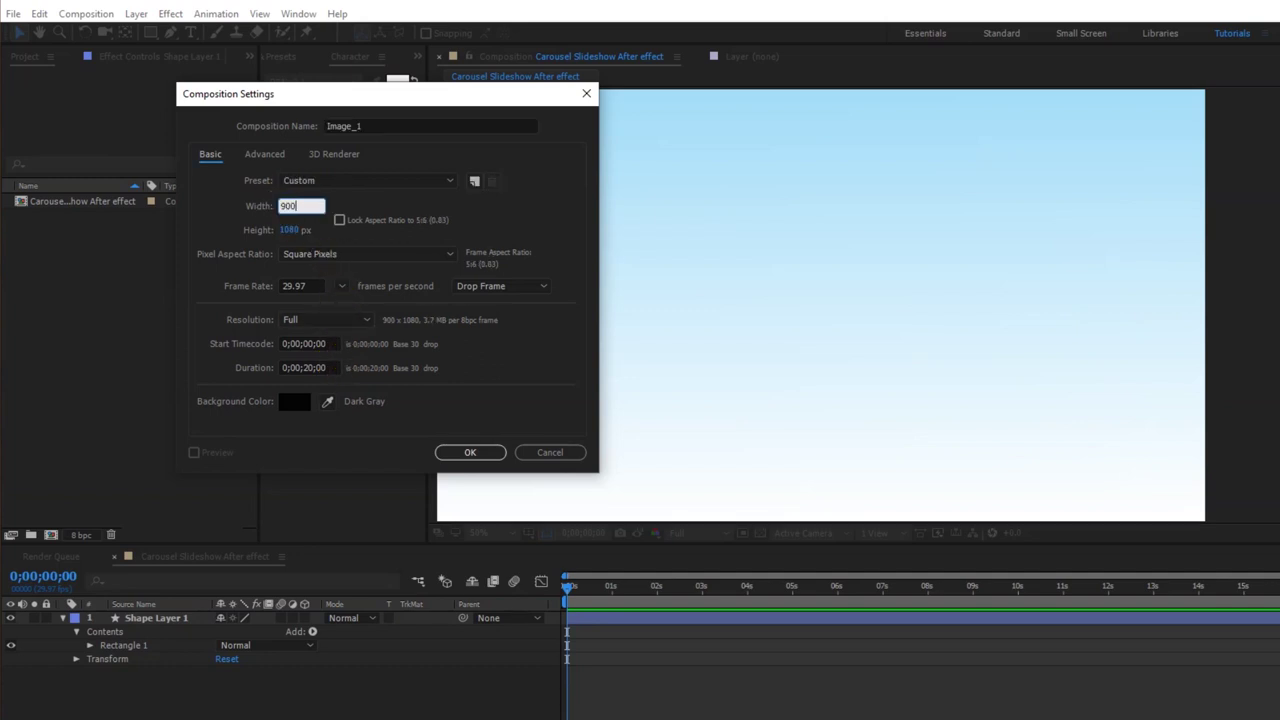
{"action": "left_click", "coordinate": [289, 229]}
{"action": "type", "text": "600"}
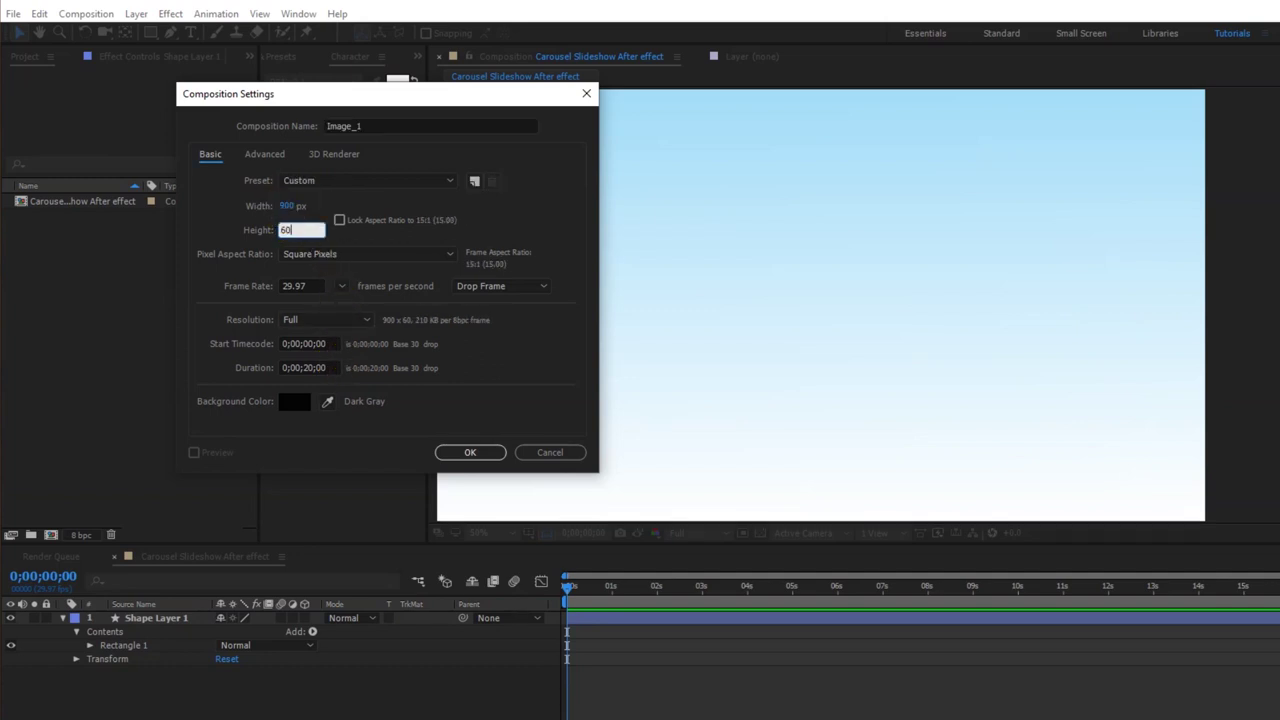
{"action": "left_click", "coordinate": [477, 452]}
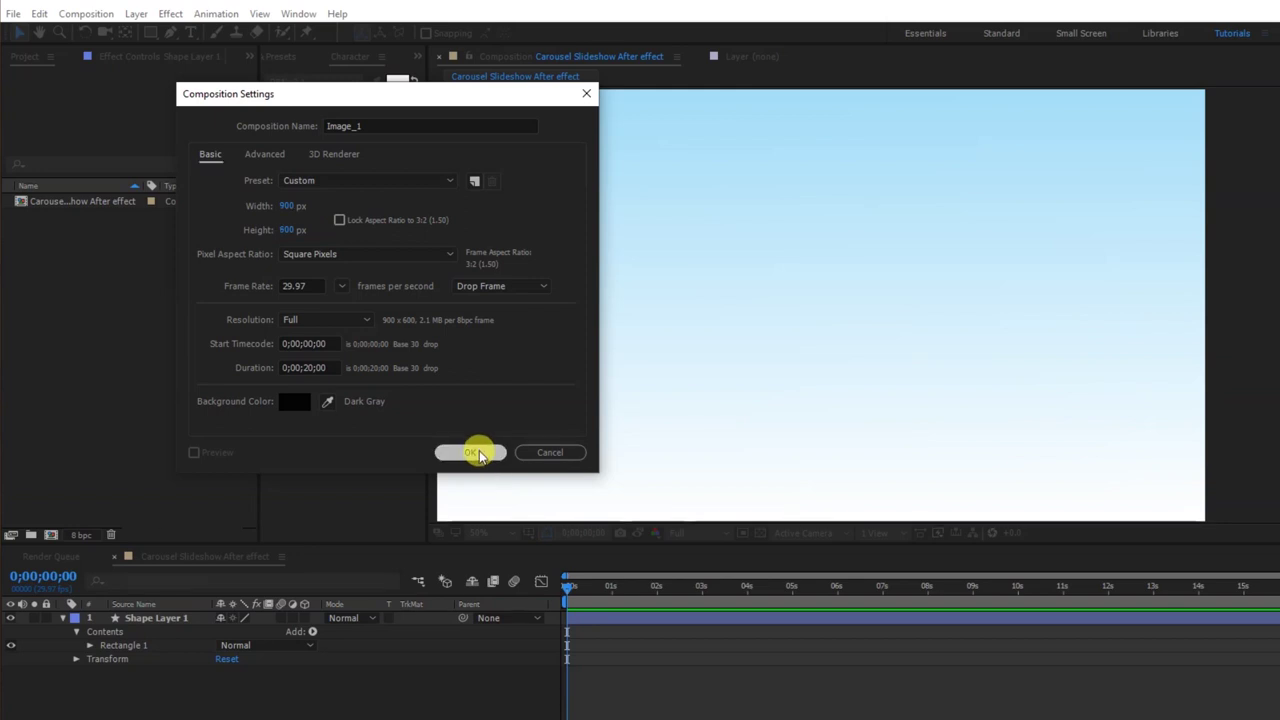
{"action": "left_click_drag", "start_coordinate": [855, 316], "coordinate": [575, 306]}
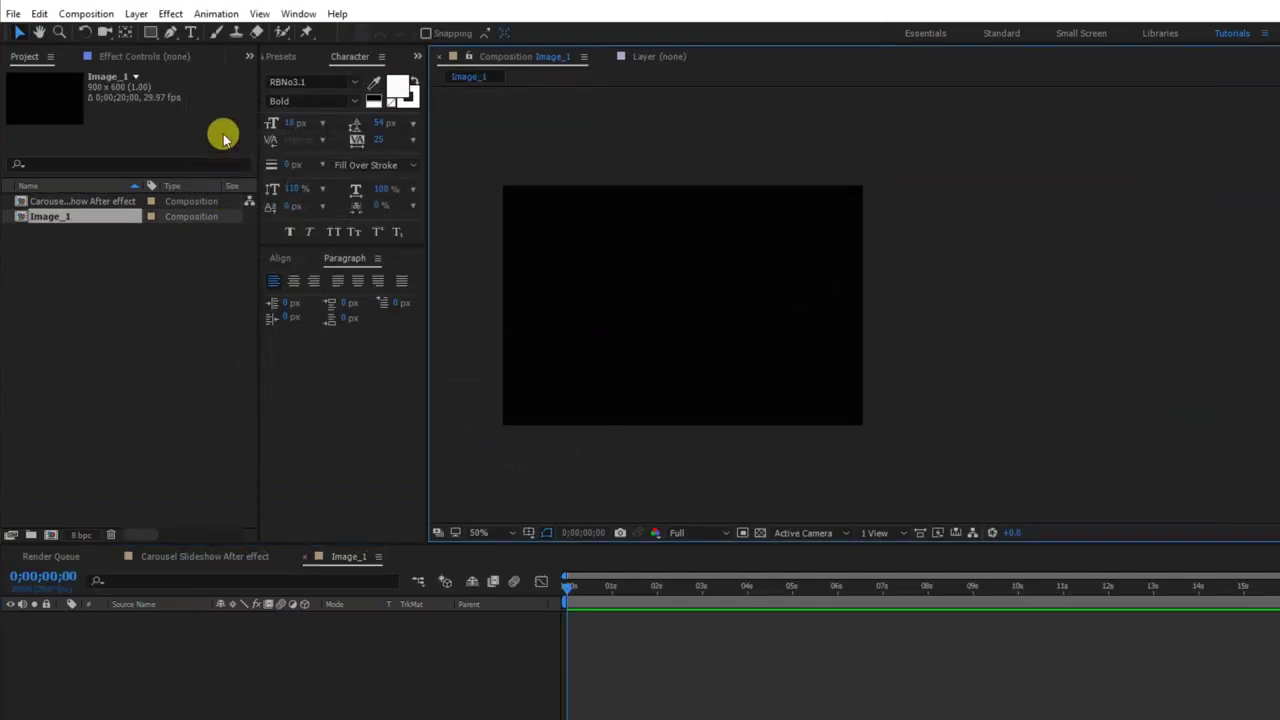
{"action": "double_click", "coordinate": [153, 33]}
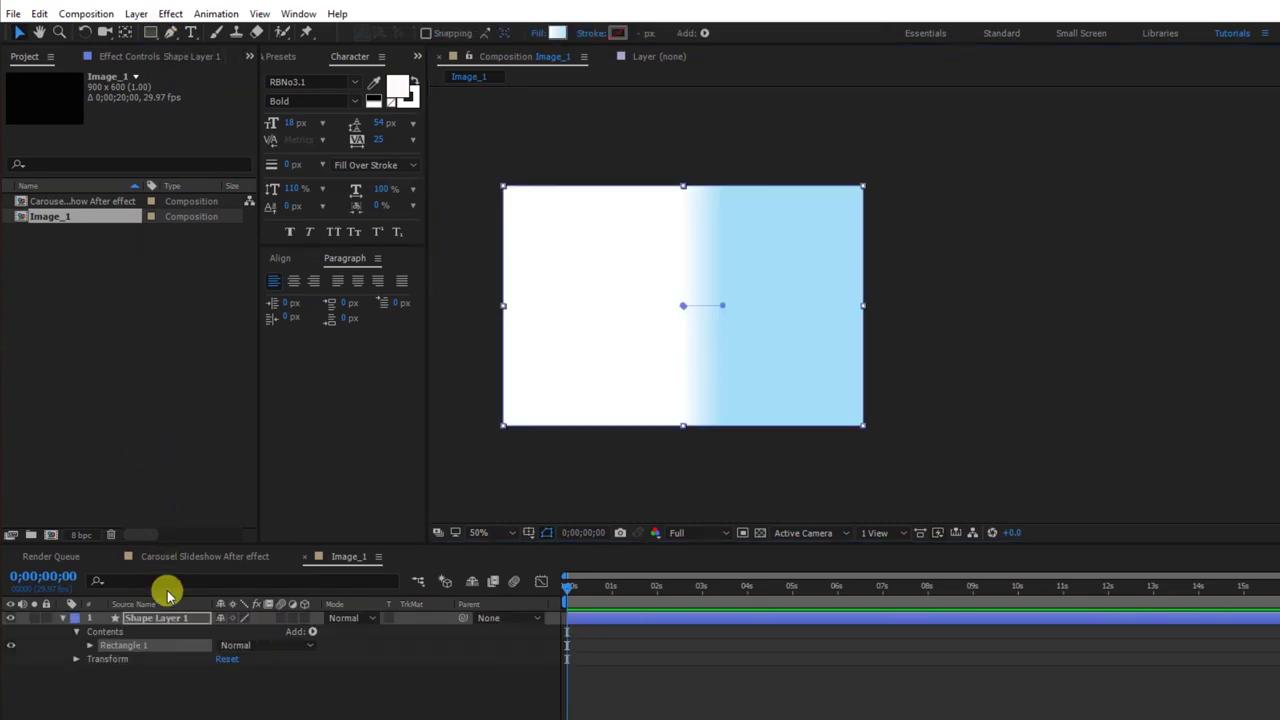
Step: Switch the rectangle to a solid white fill and size it 850×550
{"action": "left_click", "coordinate": [538, 34]}
{"action": "left_click", "coordinate": [585, 160]}
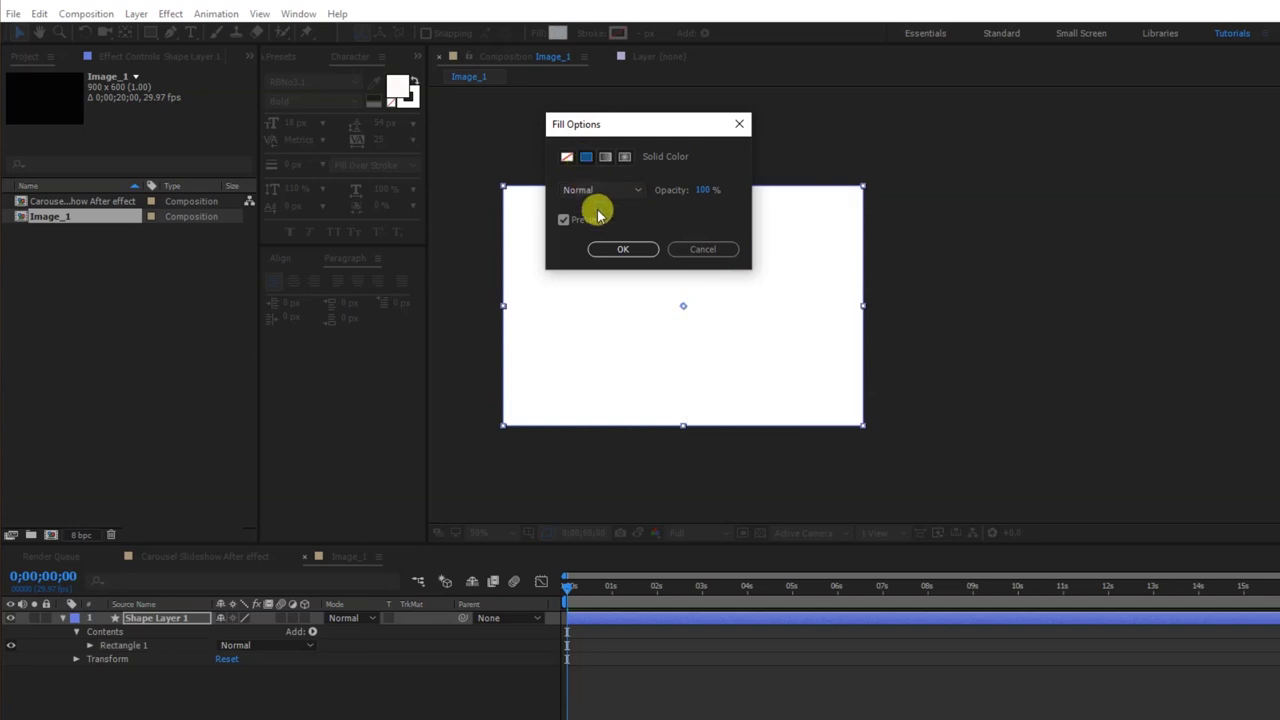
{"action": "left_click", "coordinate": [614, 250]}
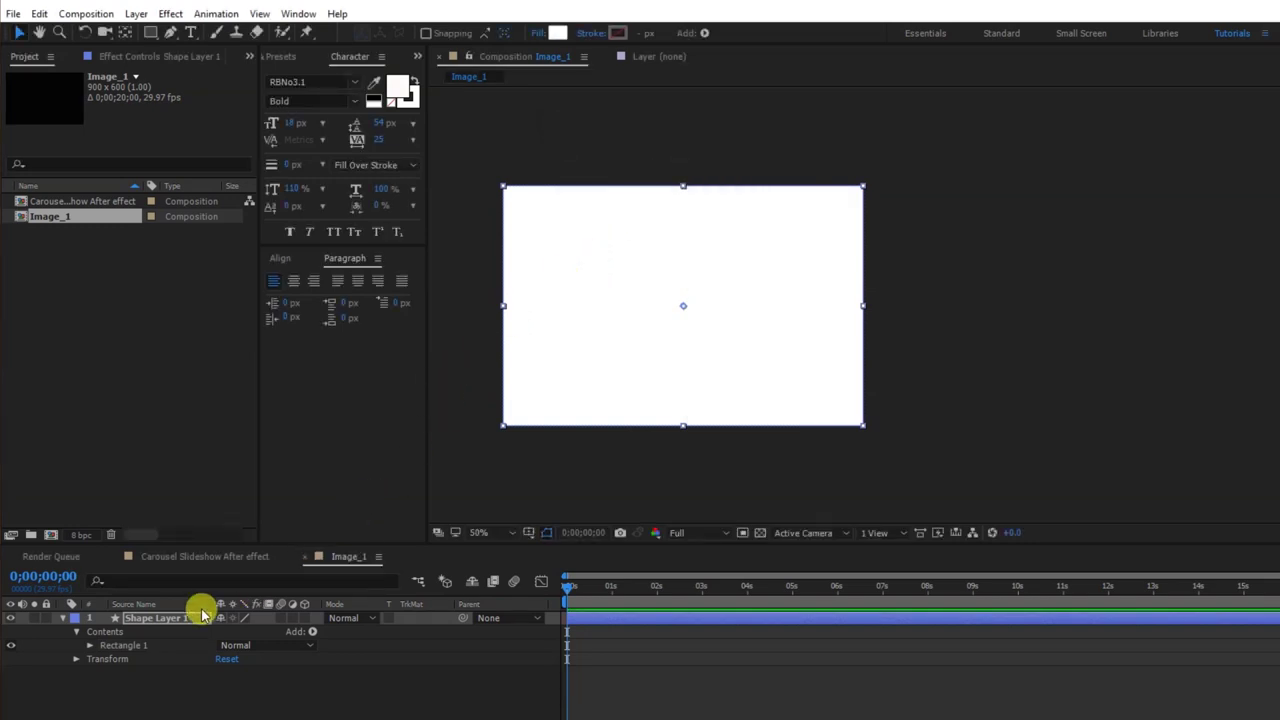
{"action": "key", "text": "u"}
{"action": "key", "text": "u"}
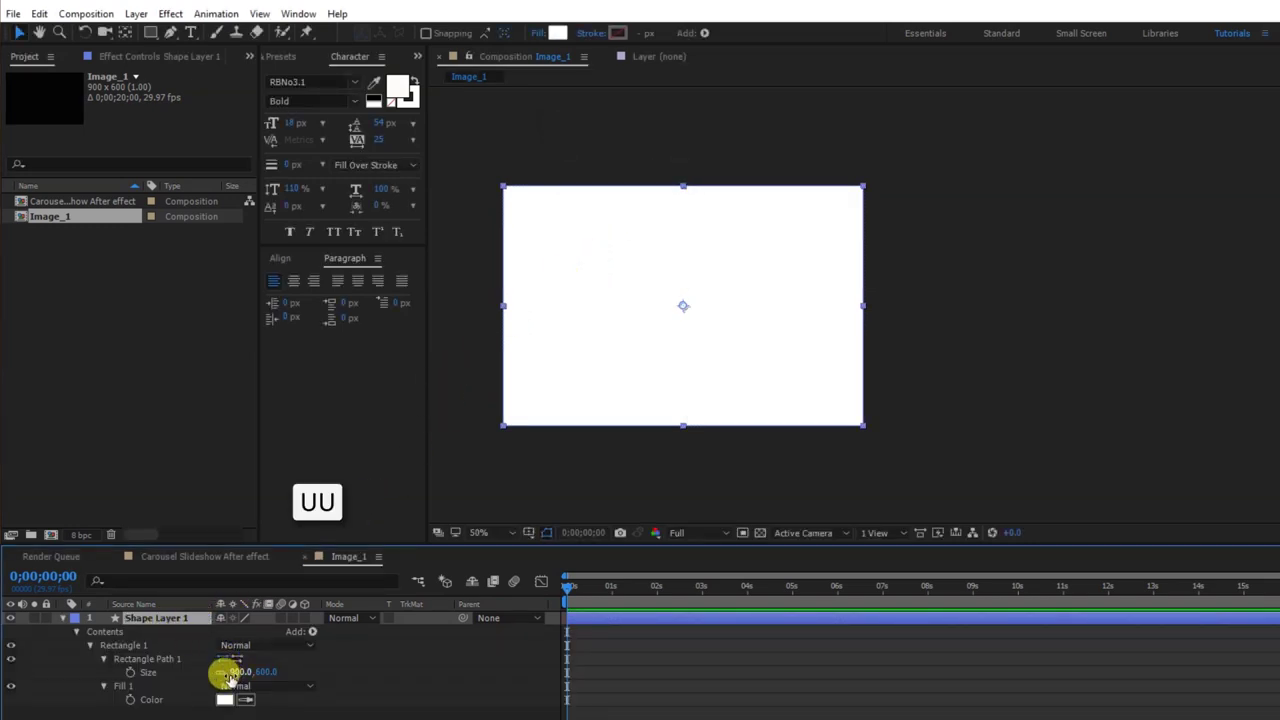
{"action": "left_click", "coordinate": [230, 678]}
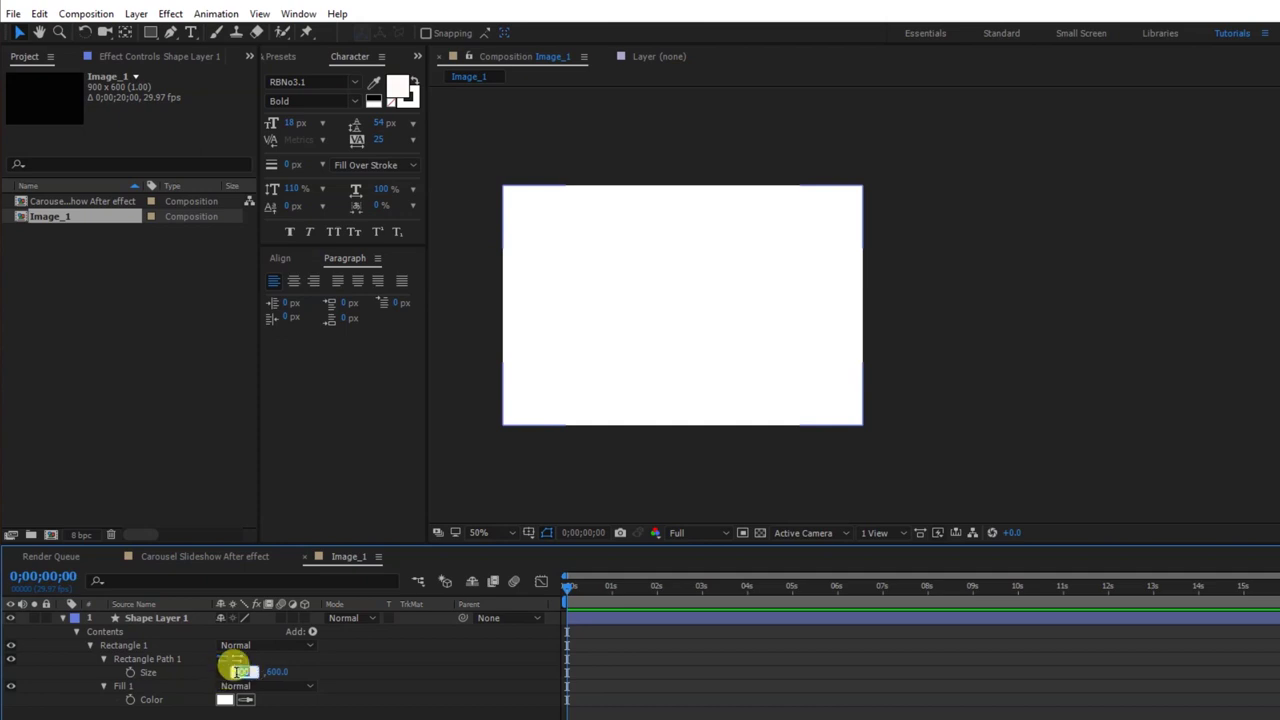
{"action": "type", "text": "850"}
{"action": "key", "text": "Return"}
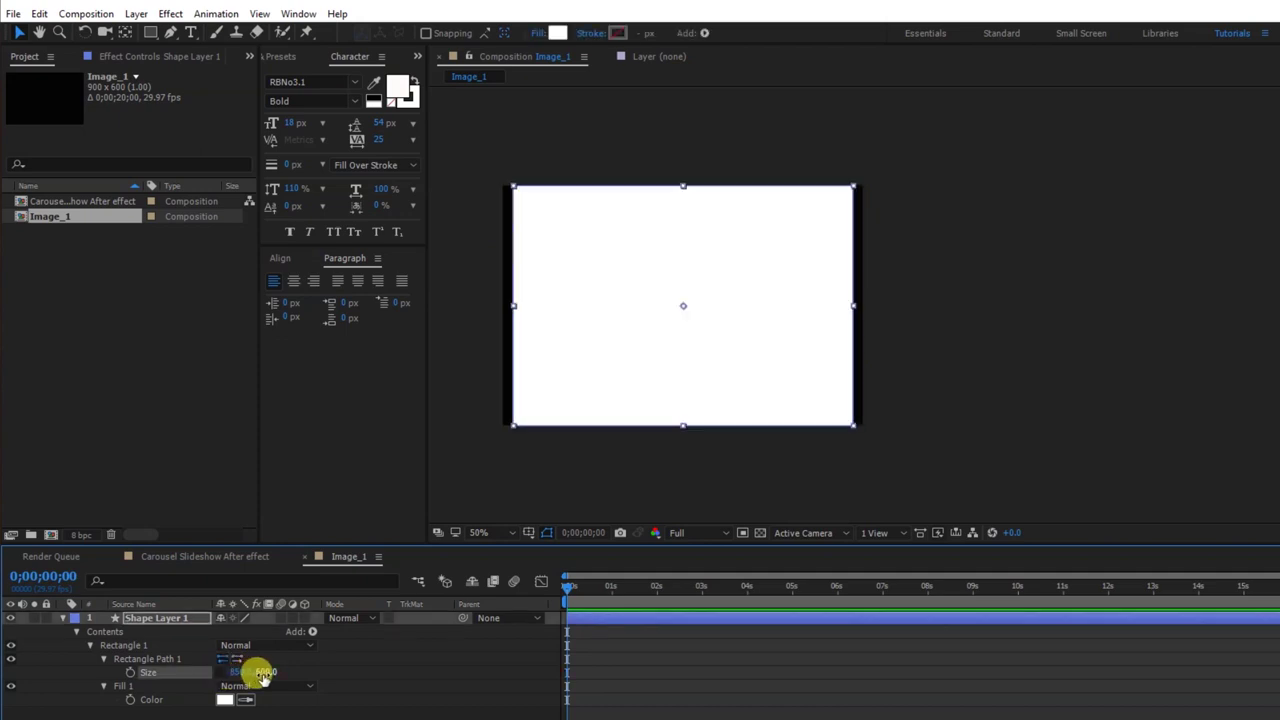
{"action": "type", "text": "550"}
{"action": "key", "text": "Return"}
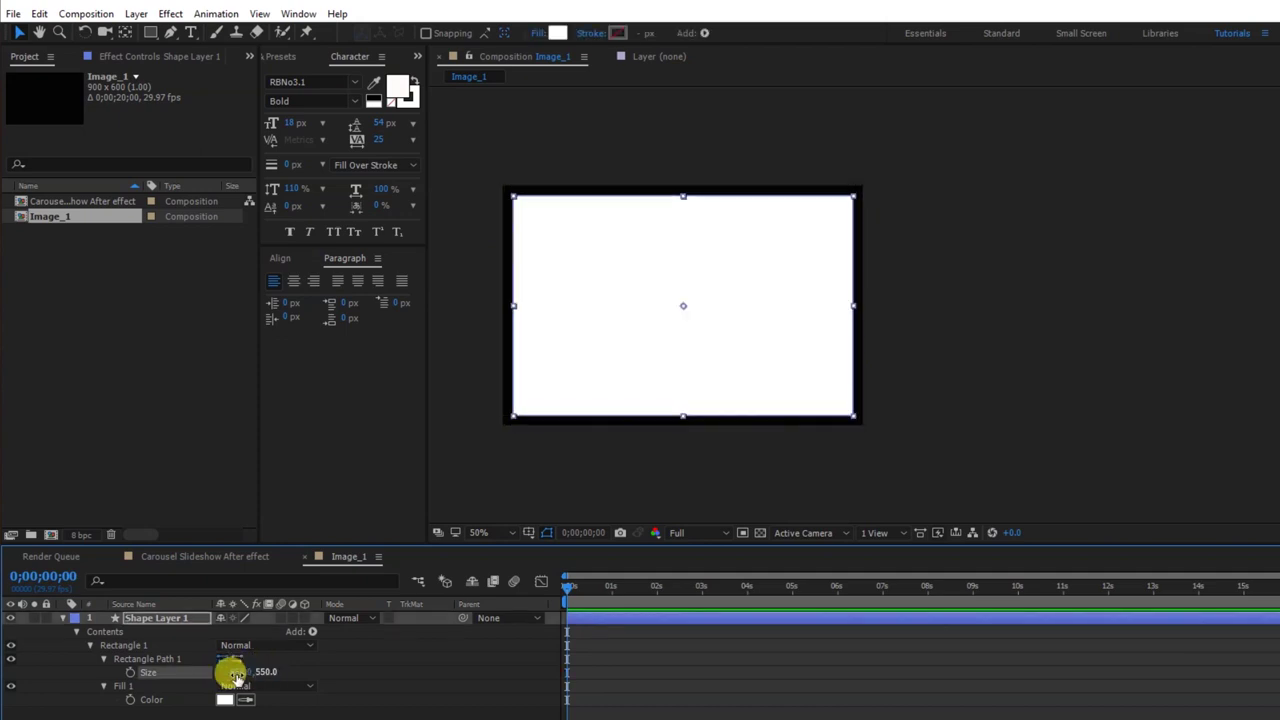
Step: Round the card's corners to a roundness of 20
{"action": "left_click", "coordinate": [104, 574]}
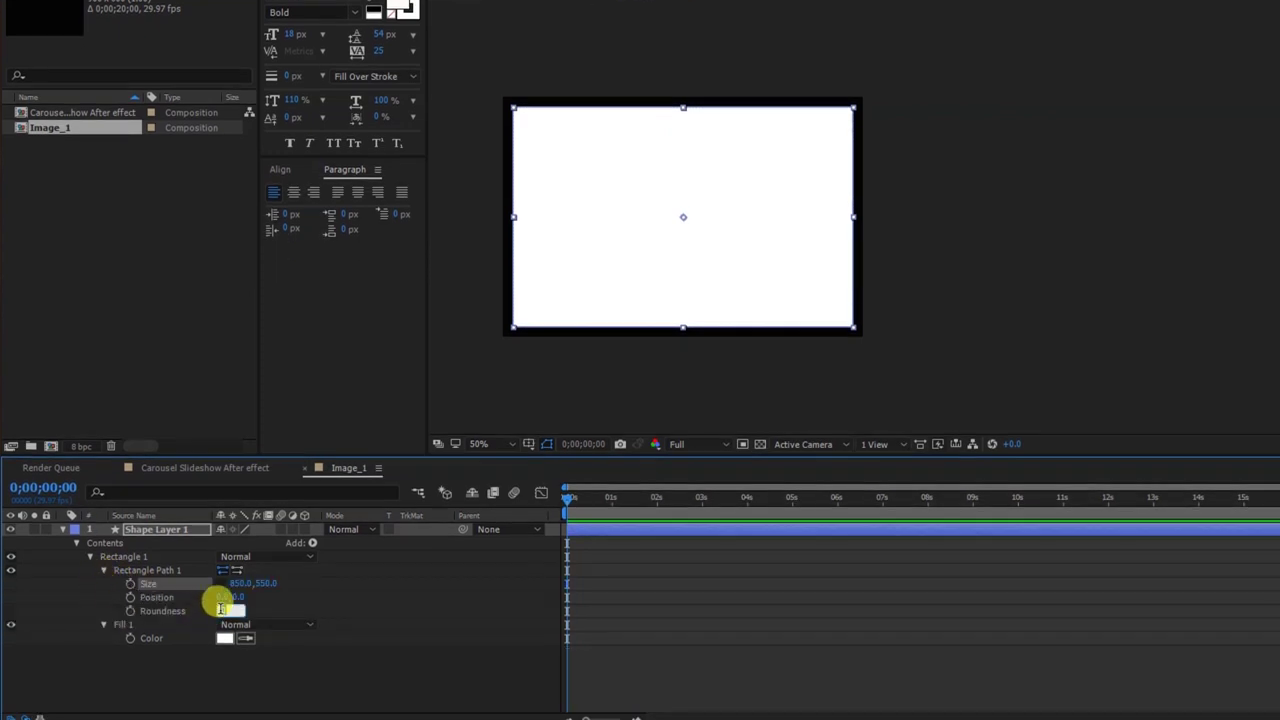
{"action": "type", "text": "20"}
{"action": "left_click", "coordinate": [635, 601]}
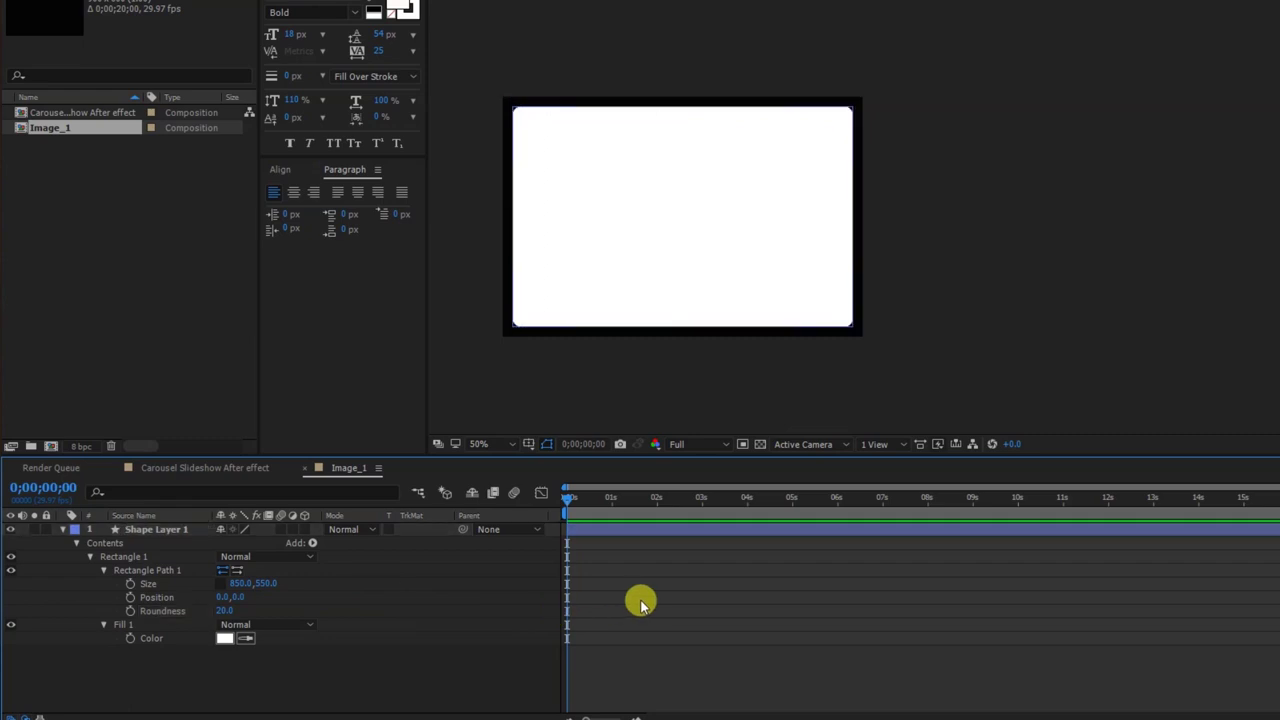
{"action": "left_click", "coordinate": [183, 306]}
{"action": "key", "text": "ctrl+i"}
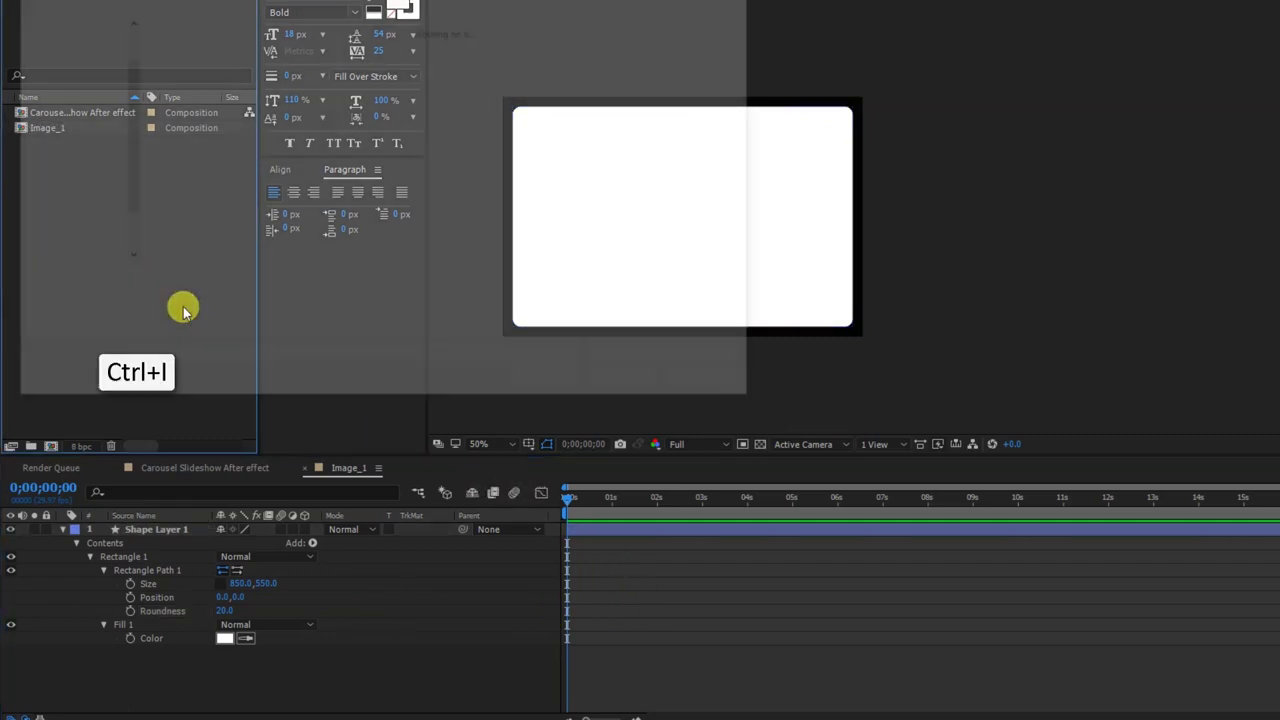
Step: Import the photos 1.jpg, 2.jpg, 3.jpg and 4.jpg into the project
{"action": "left_click", "coordinate": [205, 65]}
{"action": "left_click", "coordinate": [275, 62], "text": "ctrl"}
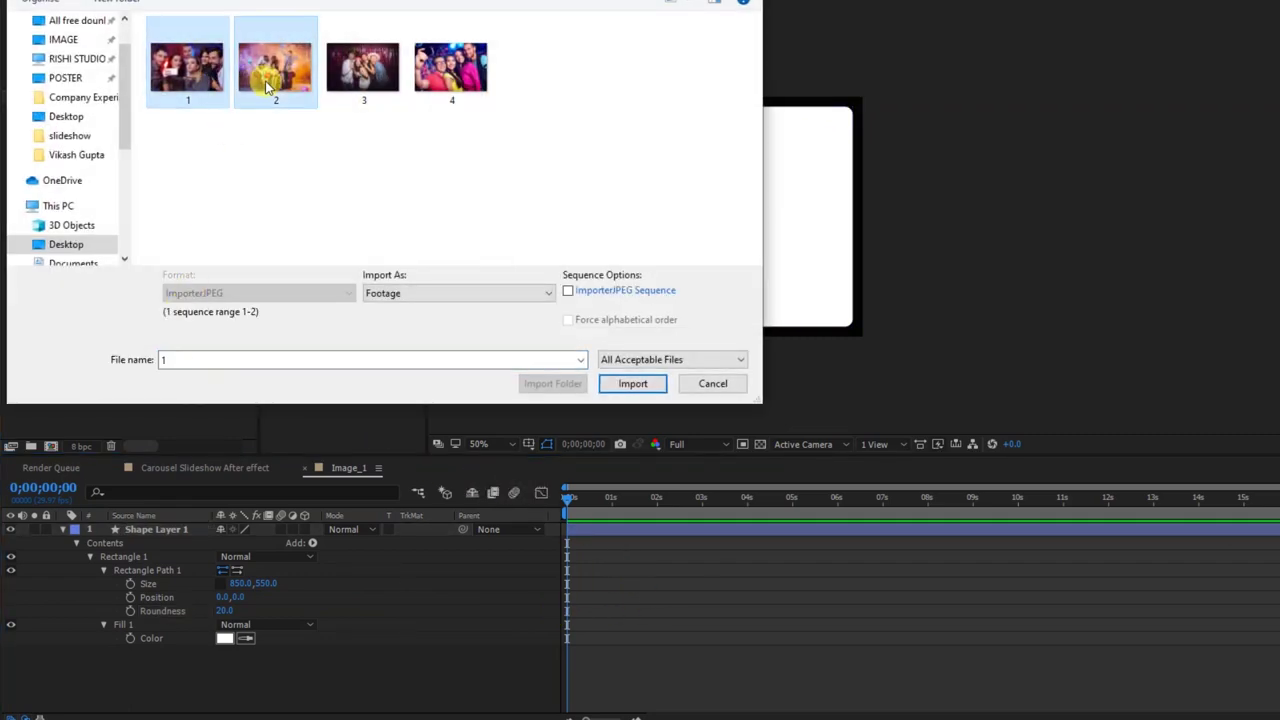
{"action": "left_click", "coordinate": [450, 66], "text": "shift"}
{"action": "left_click", "coordinate": [614, 389]}
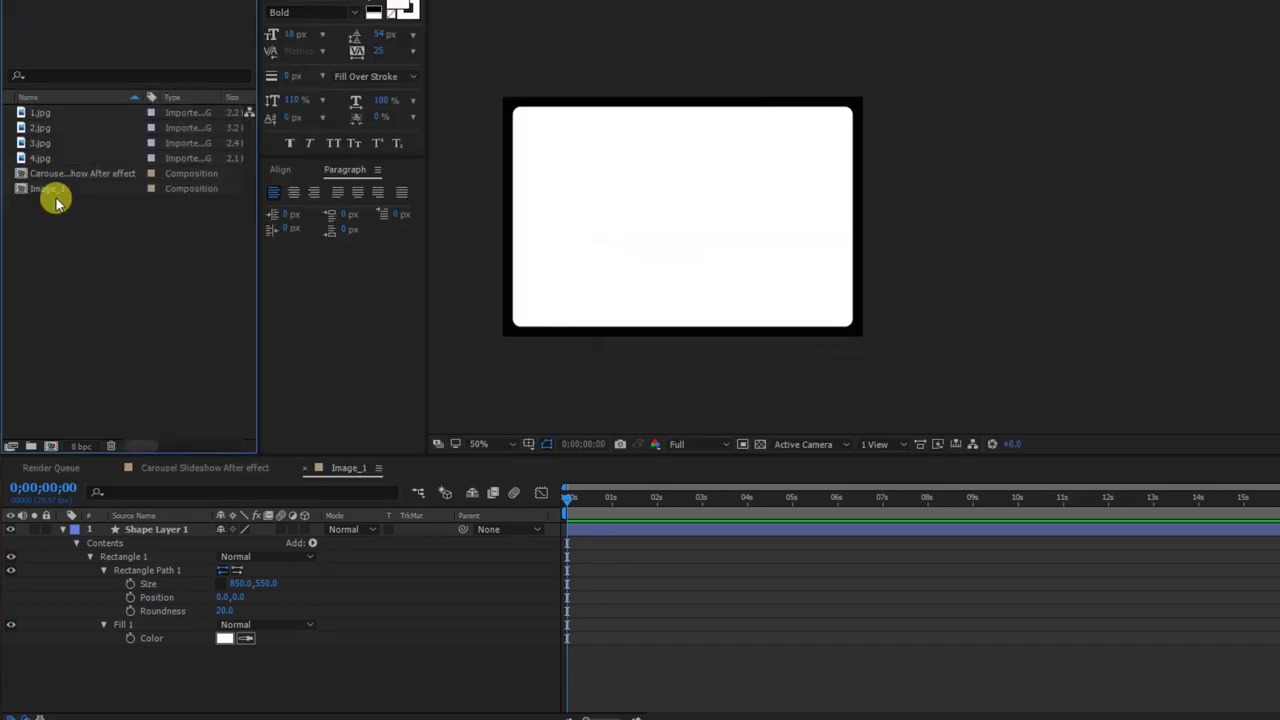
Step: Place 1.jpg under the card, alpha-matte it to Shape Layer 1, and scale it to 46%
{"action": "left_click_drag", "start_coordinate": [35, 113], "coordinate": [126, 648]}
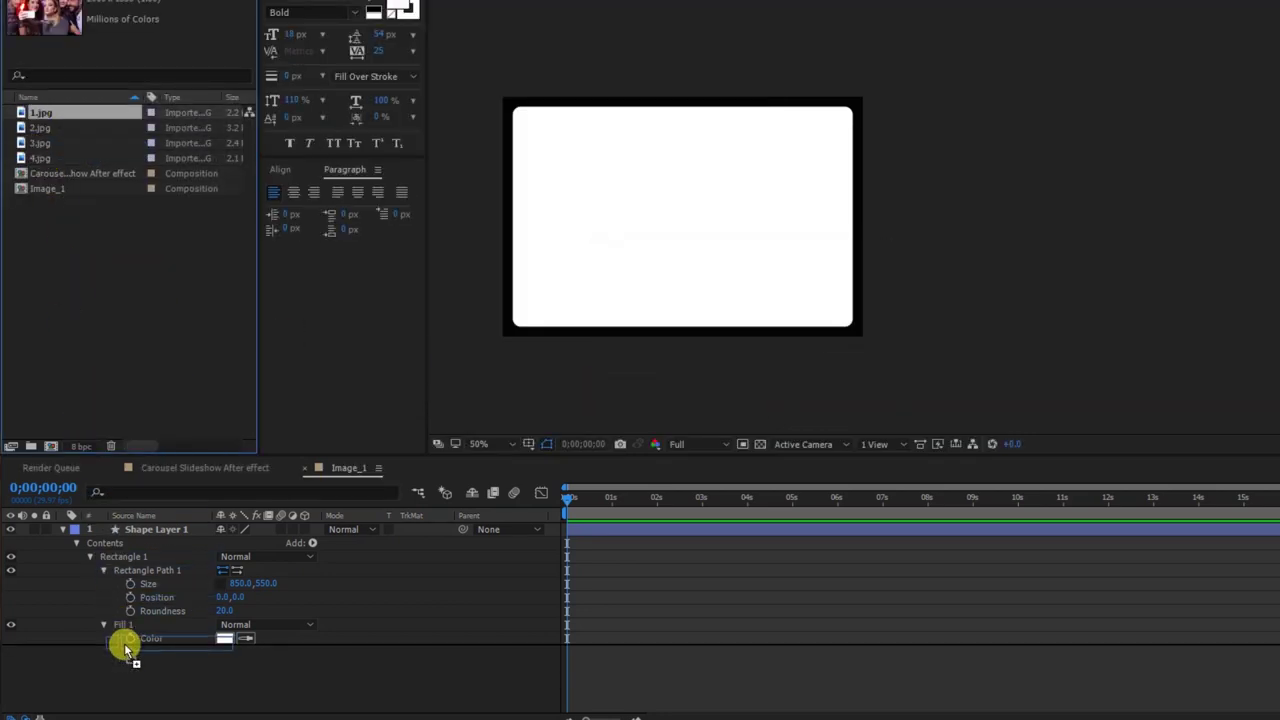
{"action": "left_click", "coordinate": [63, 529]}
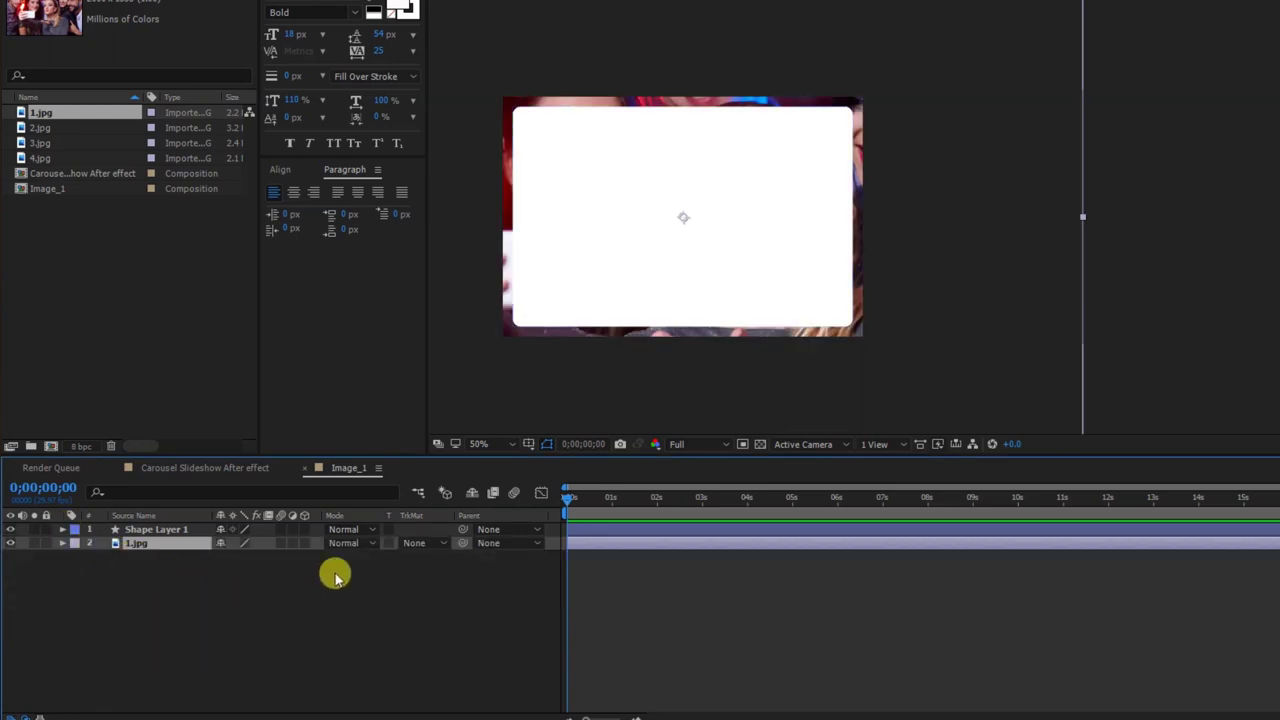
{"action": "left_click", "coordinate": [421, 543]}
{"action": "left_click", "coordinate": [430, 582]}
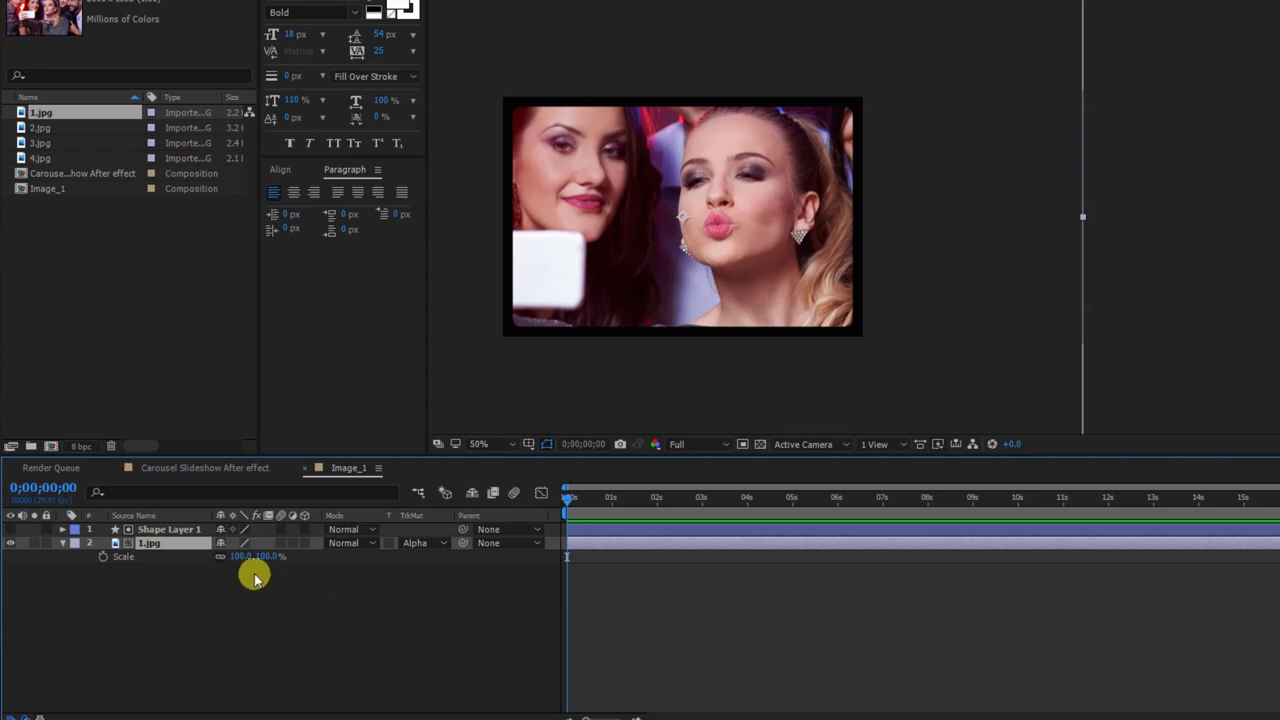
{"action": "left_click_drag", "start_coordinate": [231, 557], "coordinate": [197, 560]}
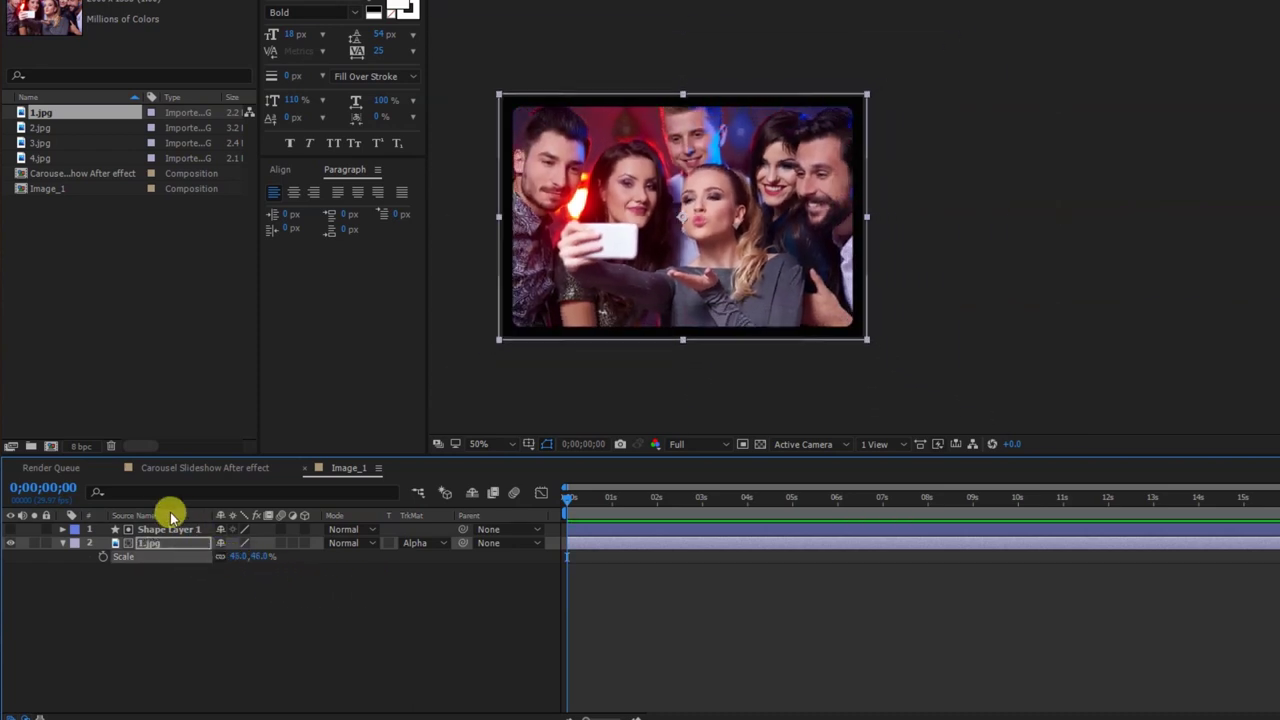
{"action": "left_click", "coordinate": [153, 533]}
Step: Duplicate the card shape layer and set the copy's fill to None
{"action": "key", "text": "ctrl+d"}
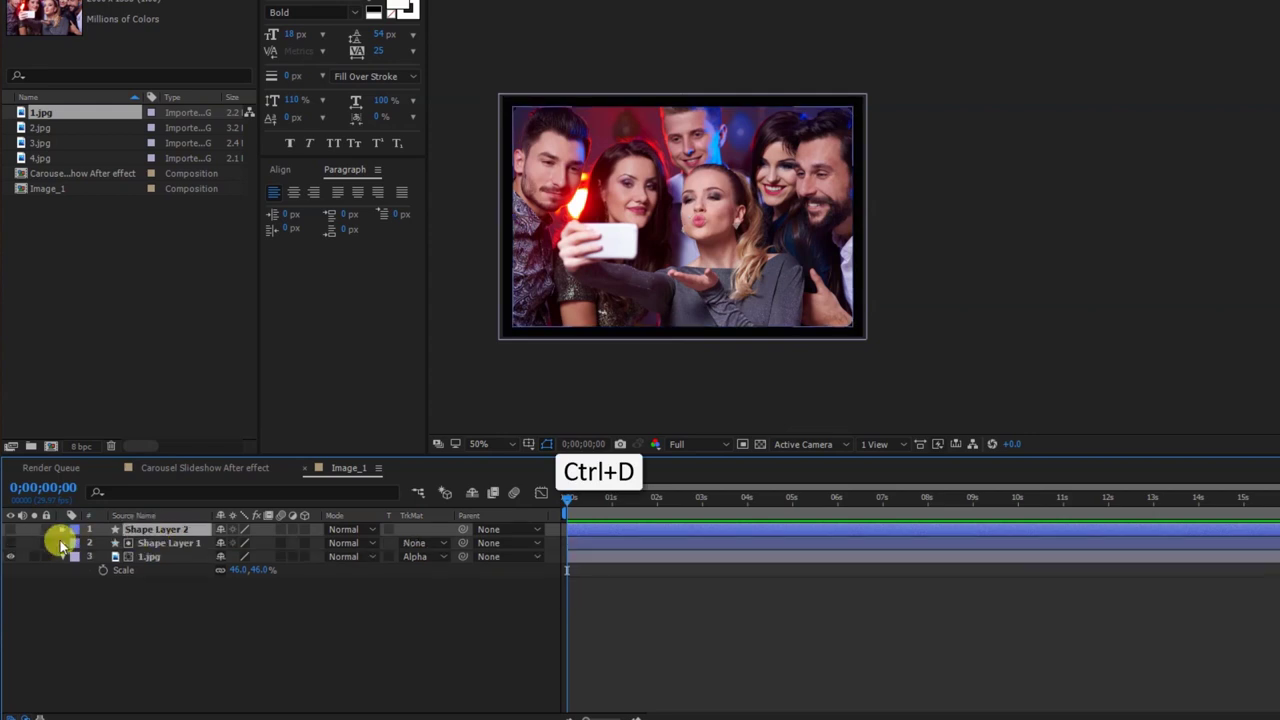
{"action": "left_click", "coordinate": [11, 529]}
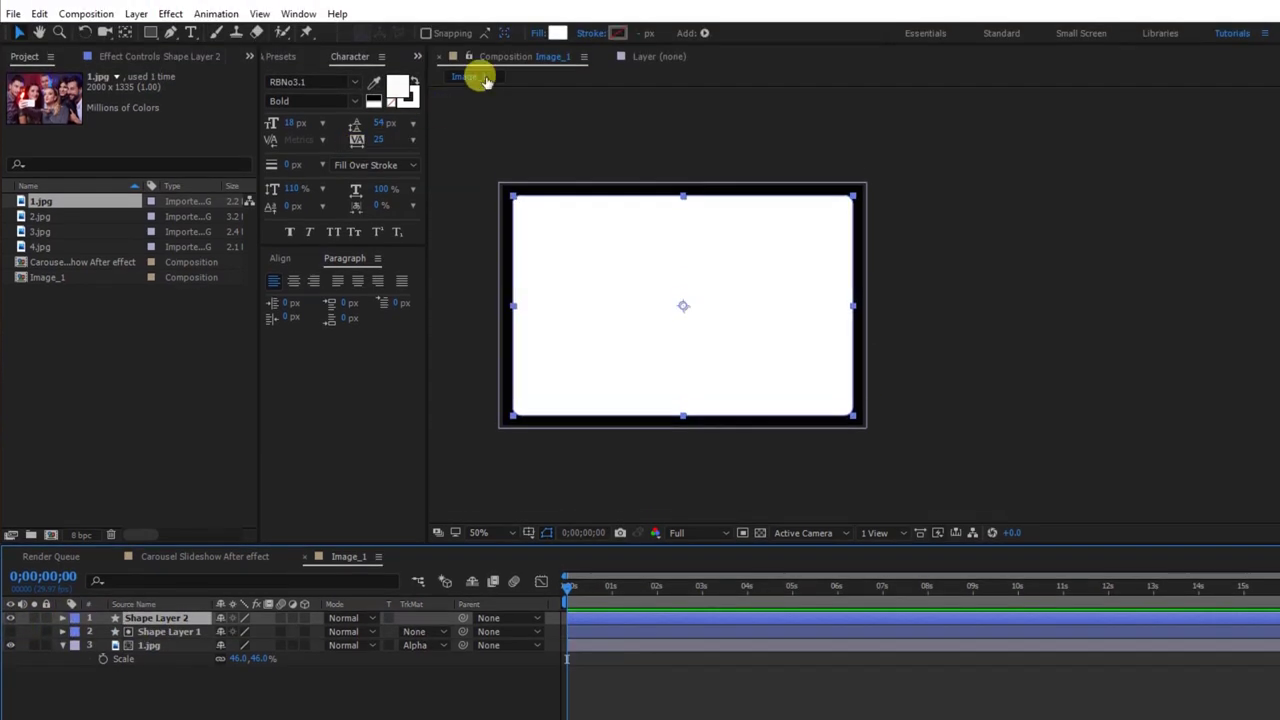
{"action": "left_click", "coordinate": [534, 37]}
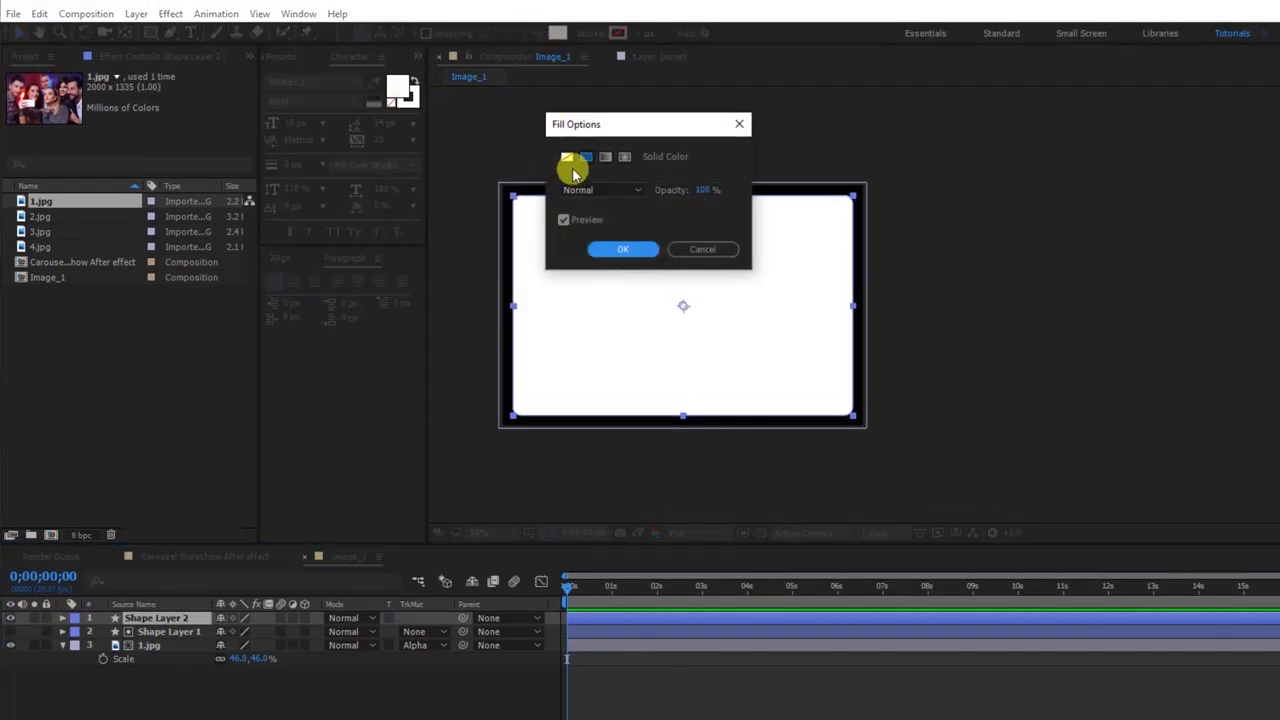
{"action": "left_click", "coordinate": [567, 158]}
{"action": "left_click", "coordinate": [610, 249]}
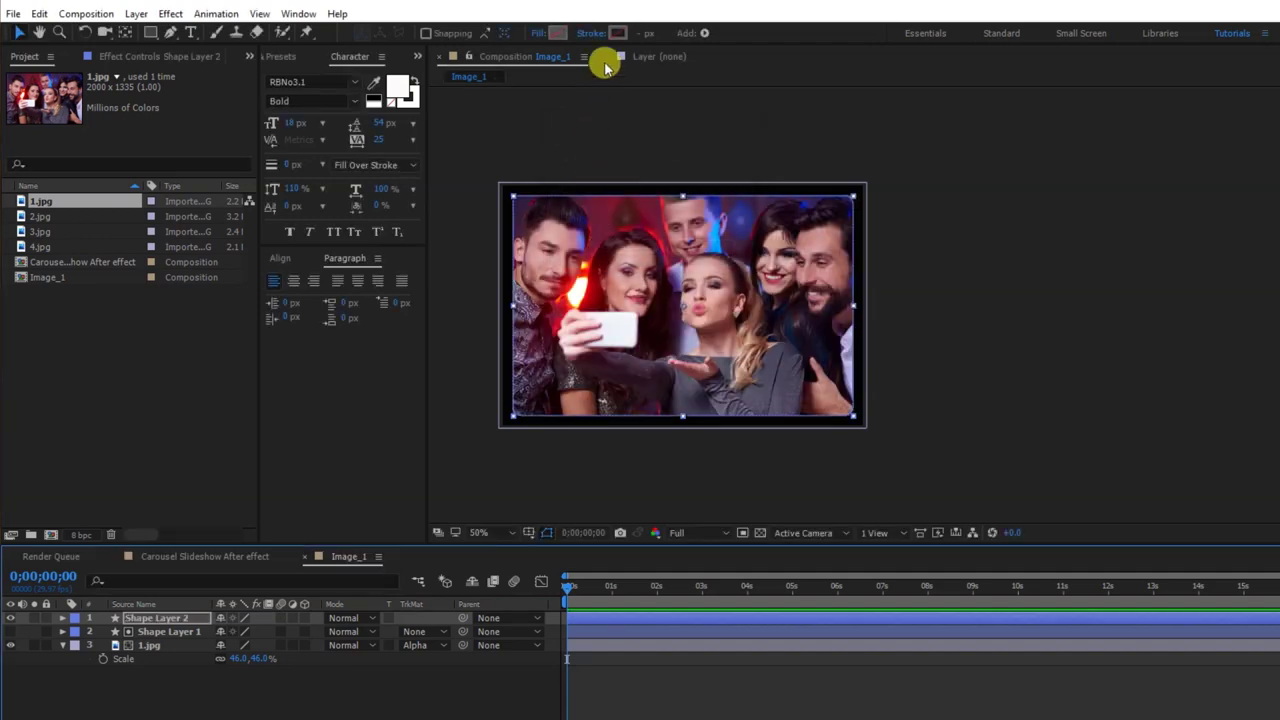
Step: Give the copy a white 4 px solid stroke and turn on the transparency grid
{"action": "left_click", "coordinate": [597, 34]}
{"action": "left_click", "coordinate": [586, 156]}
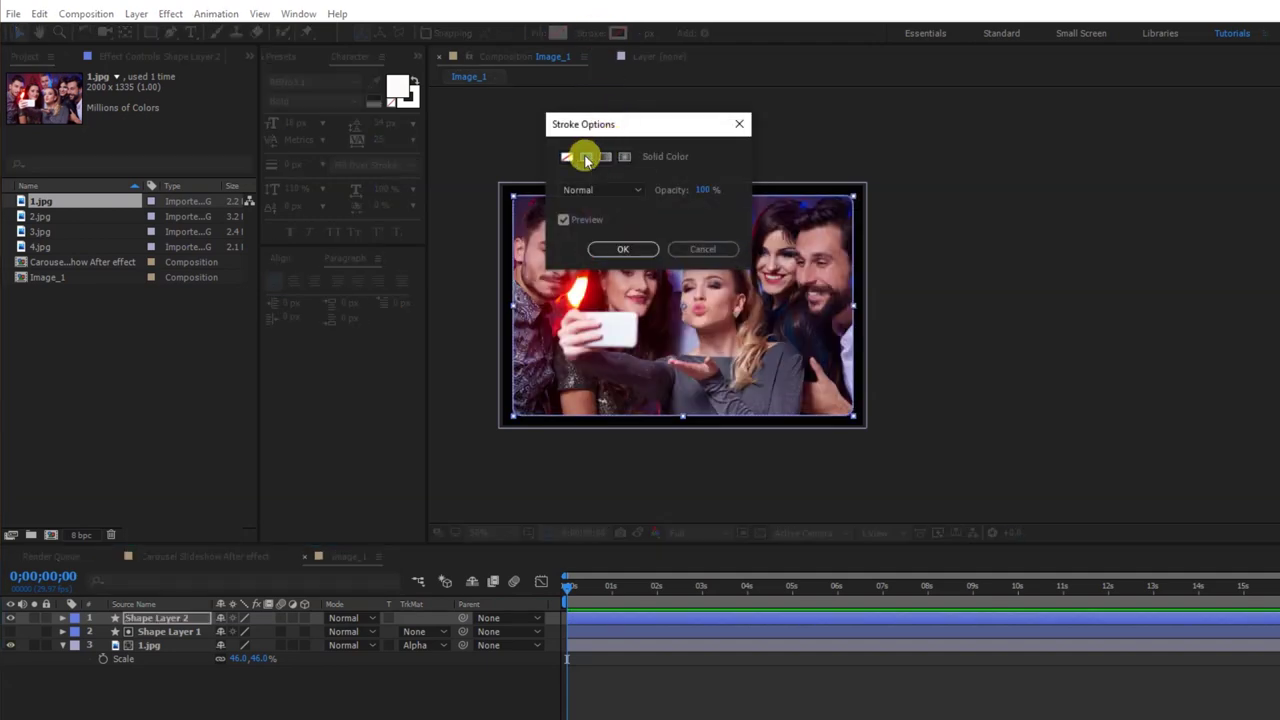
{"action": "left_click", "coordinate": [621, 248]}
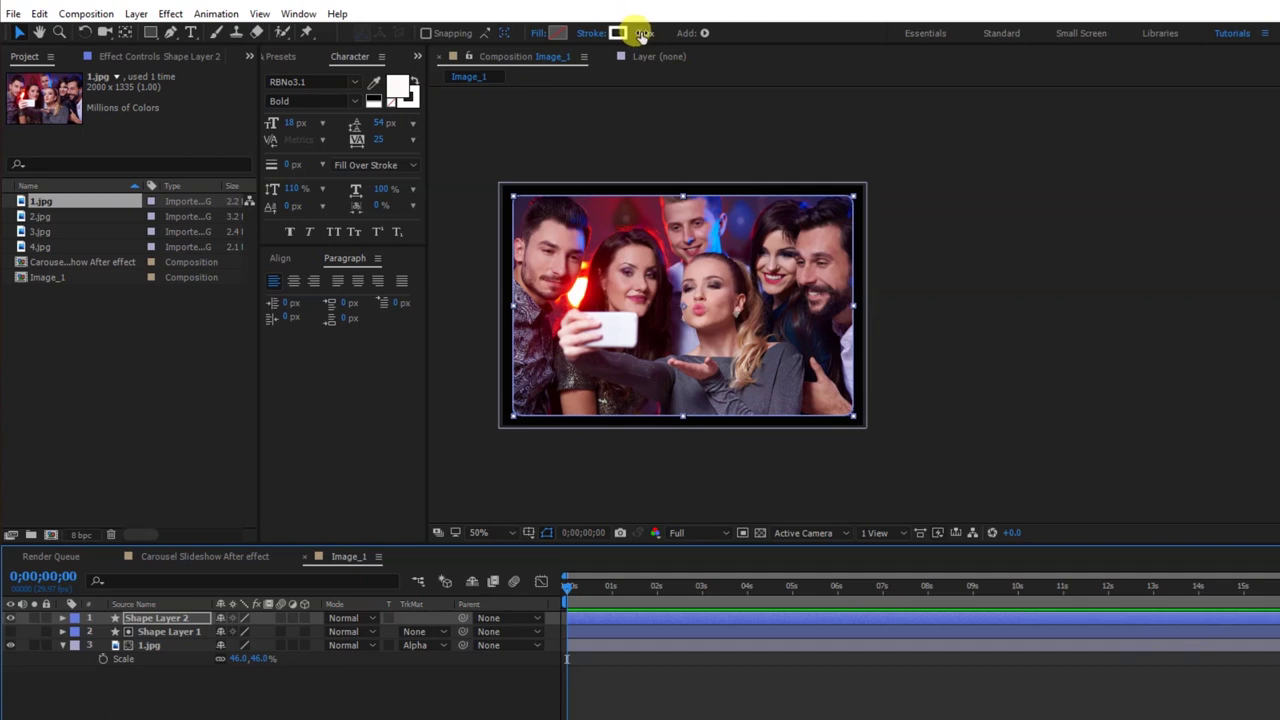
{"action": "key", "text": "Return"}
{"action": "left_click", "coordinate": [814, 694]}
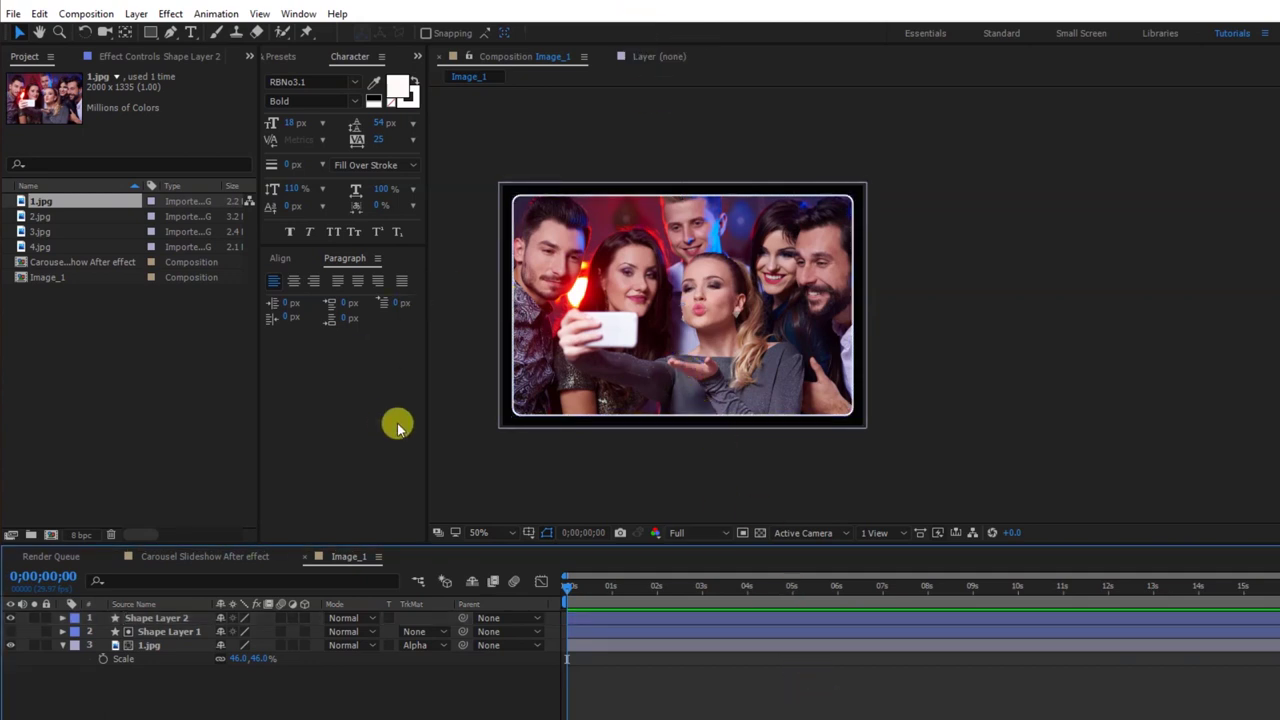
{"action": "left_click", "coordinate": [760, 535]}
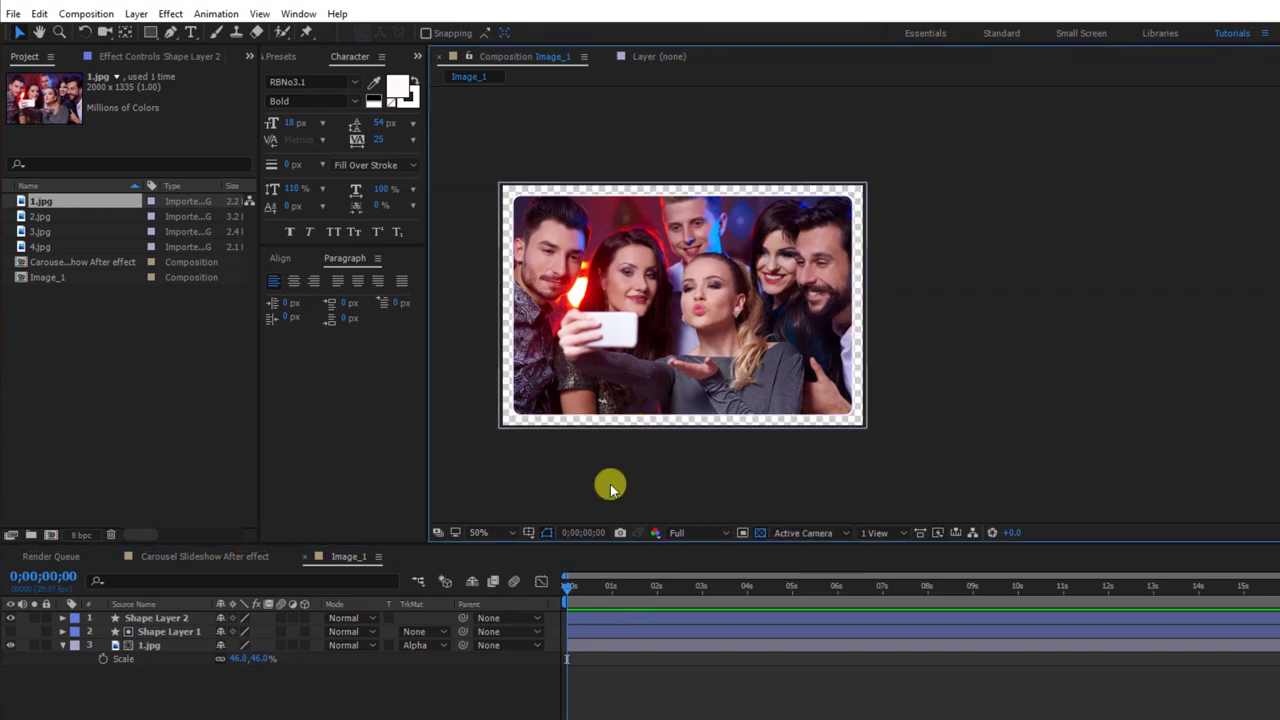
{"action": "left_click", "coordinate": [612, 648]}
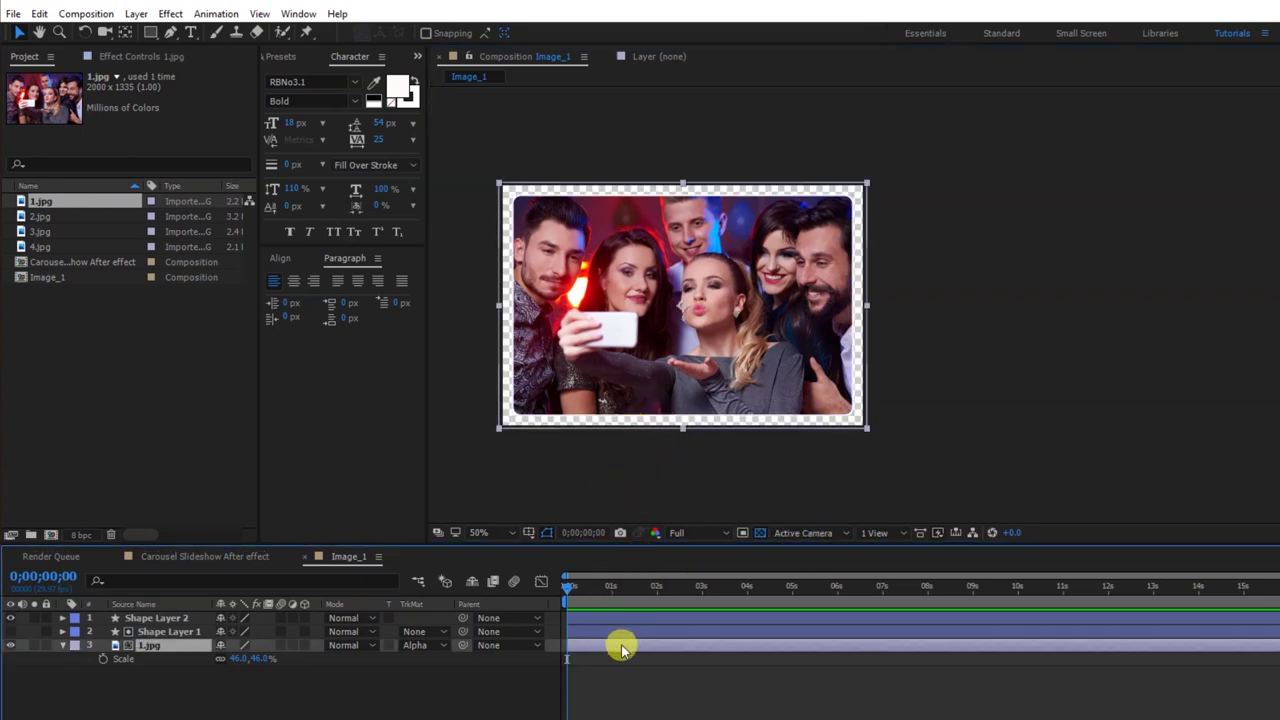
Step: Add a Drop Shadow layer style to 1.jpg and set its distance to 0
{"action": "right_click", "coordinate": [620, 648]}
{"action": "mouse_move", "coordinate": [697, 118]}
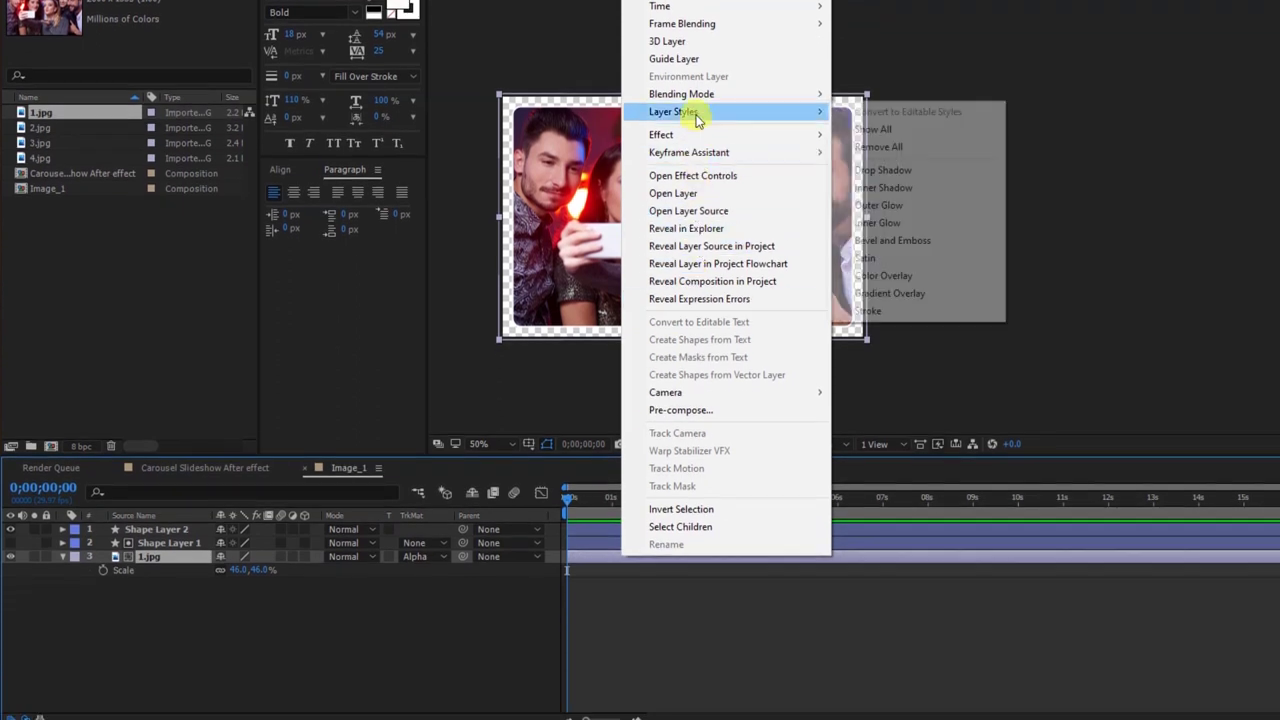
{"action": "left_click", "coordinate": [856, 170]}
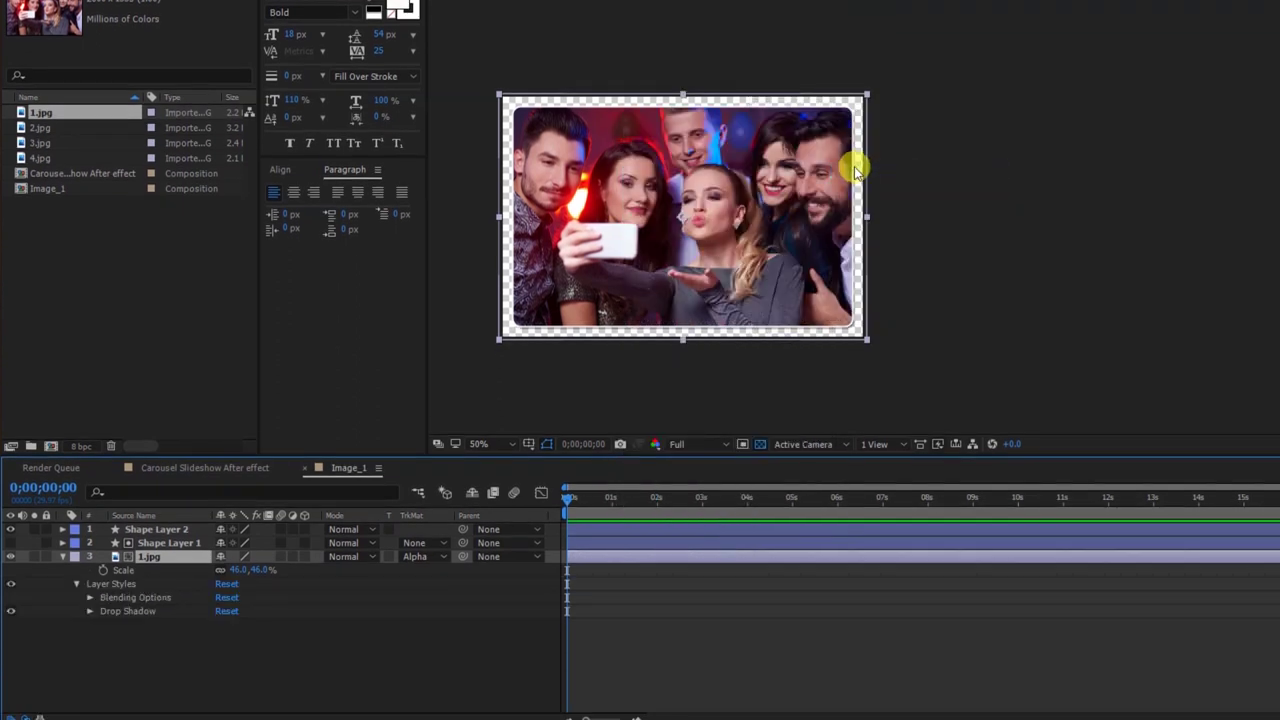
{"action": "left_click", "coordinate": [90, 612]}
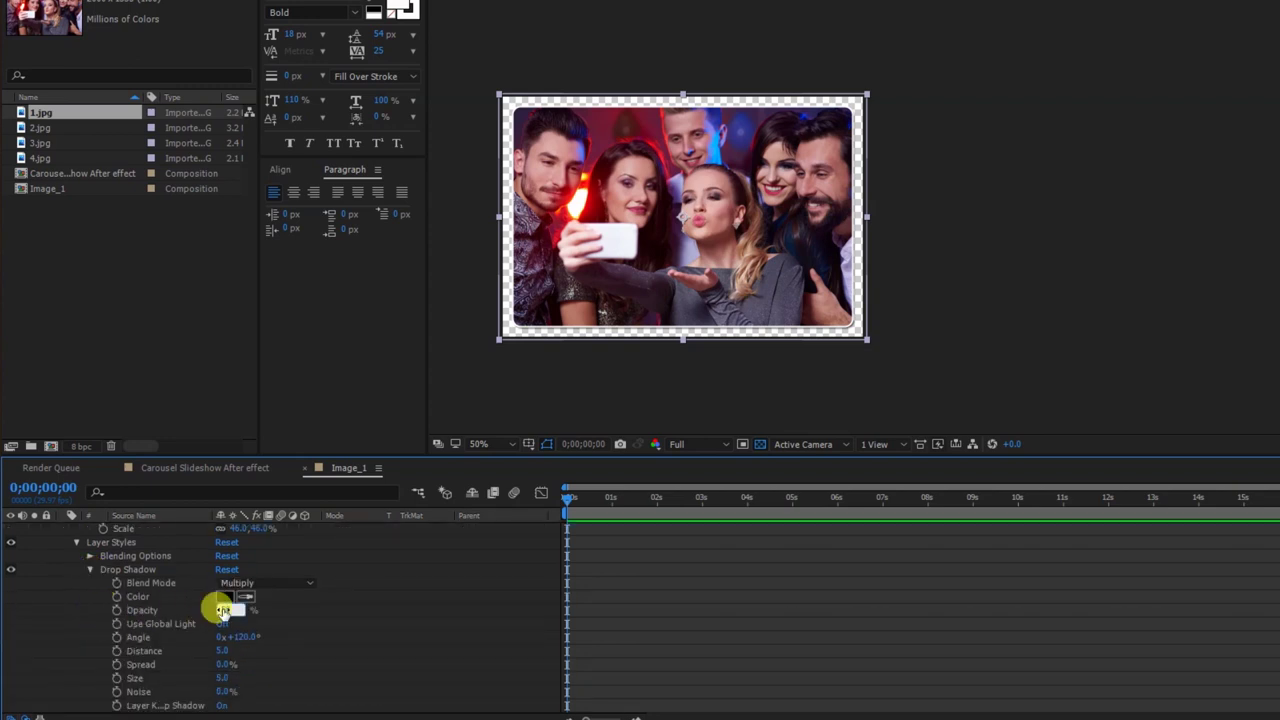
{"action": "key", "text": "Return"}
{"action": "left_click_drag", "start_coordinate": [222, 651], "coordinate": [100, 651]}
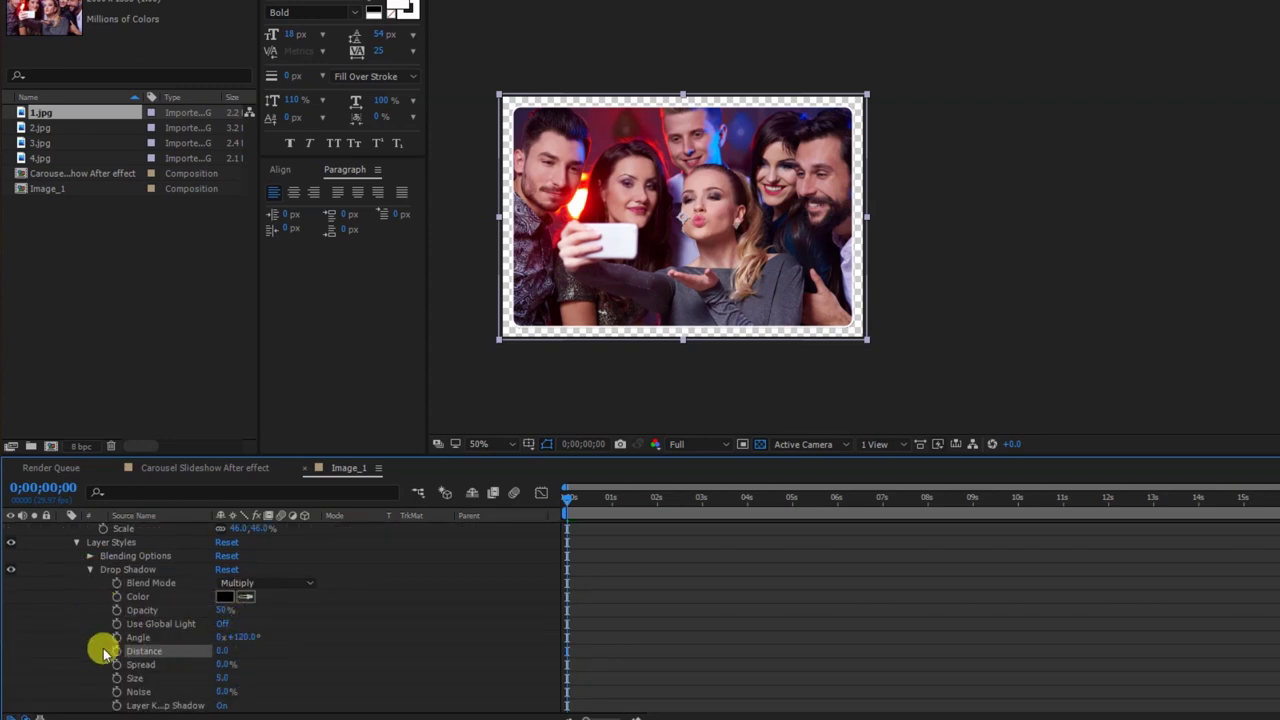
{"action": "scroll", "coordinate": [567, 270], "scroll_direction": "up", "scroll_amount": 2}
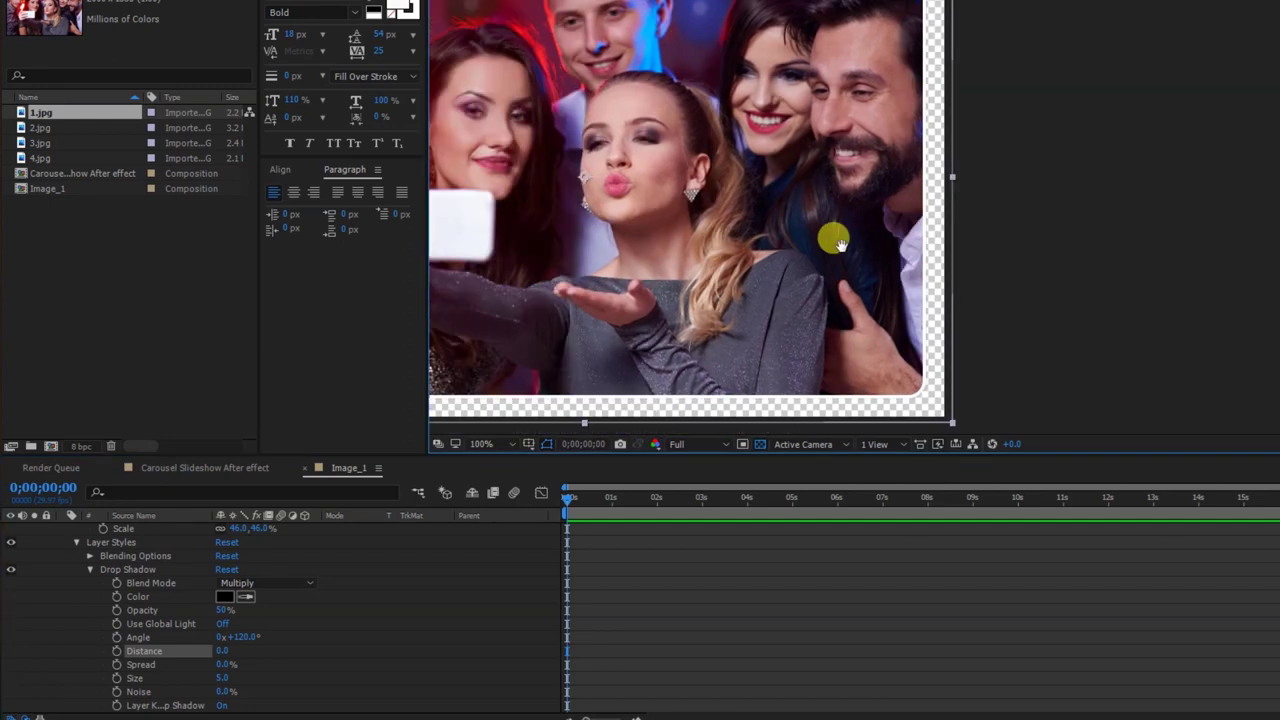
{"action": "left_click_drag", "start_coordinate": [567, 270], "coordinate": [931, 265]}
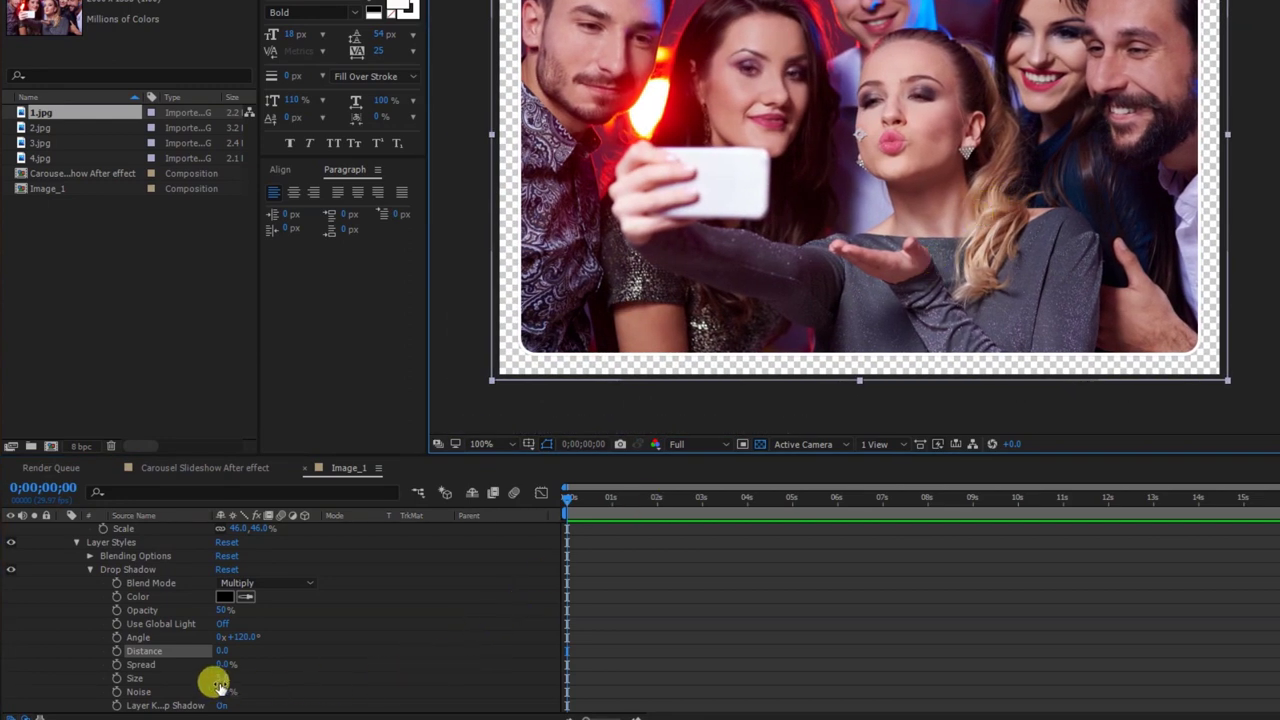
Step: Set the photo's shadow opacity to 100% and size to 18
{"action": "left_click_drag", "start_coordinate": [216, 678], "coordinate": [222, 678]}
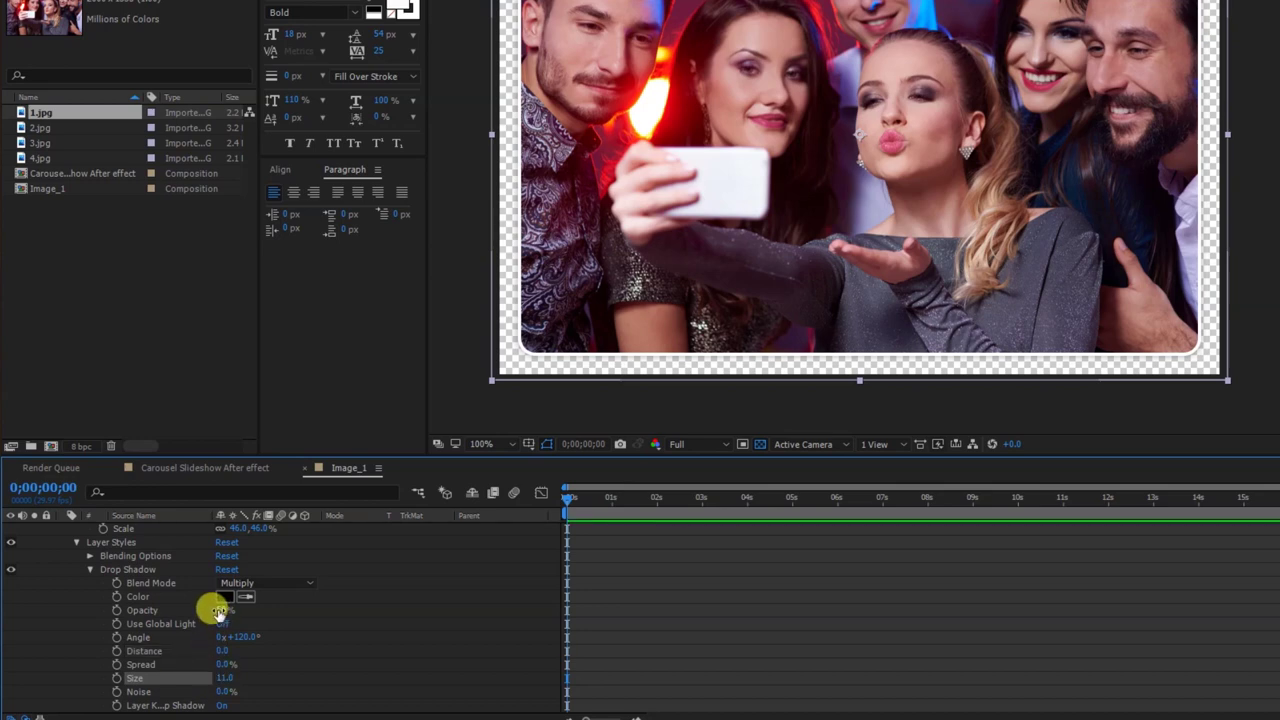
{"action": "left_click_drag", "start_coordinate": [222, 609], "coordinate": [230, 610]}
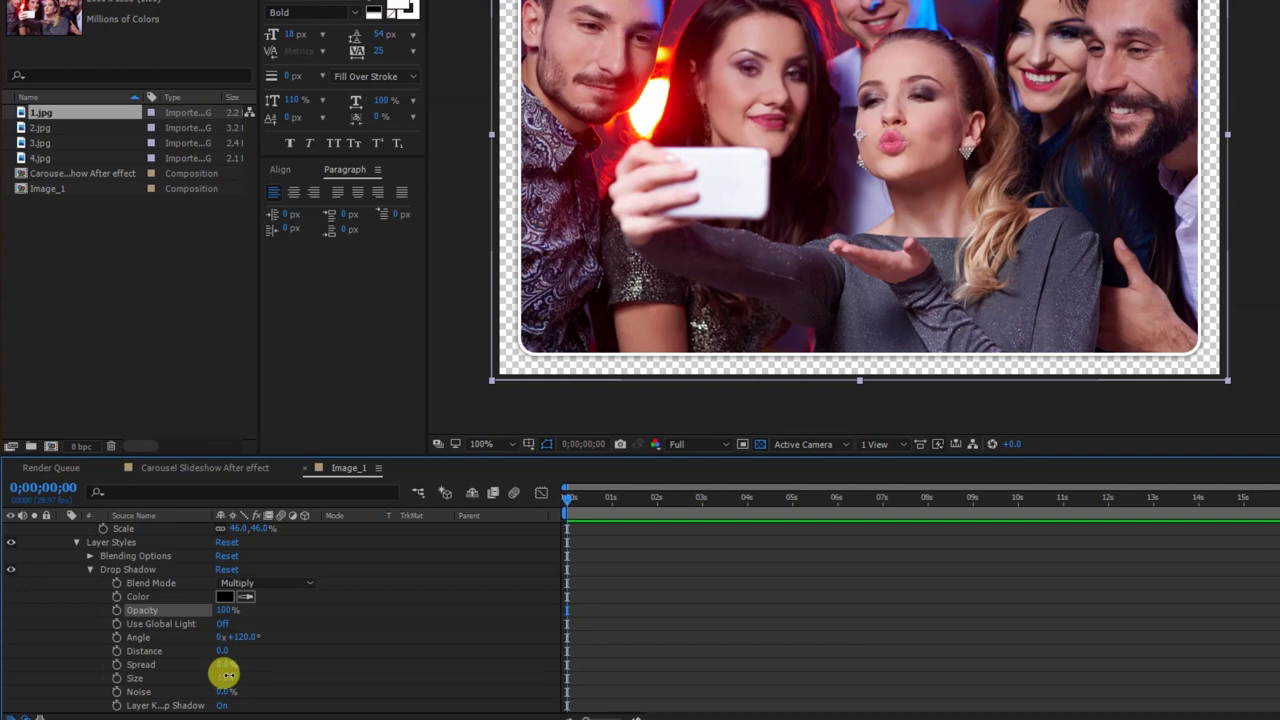
{"action": "left_click_drag", "start_coordinate": [224, 676], "coordinate": [228, 676]}
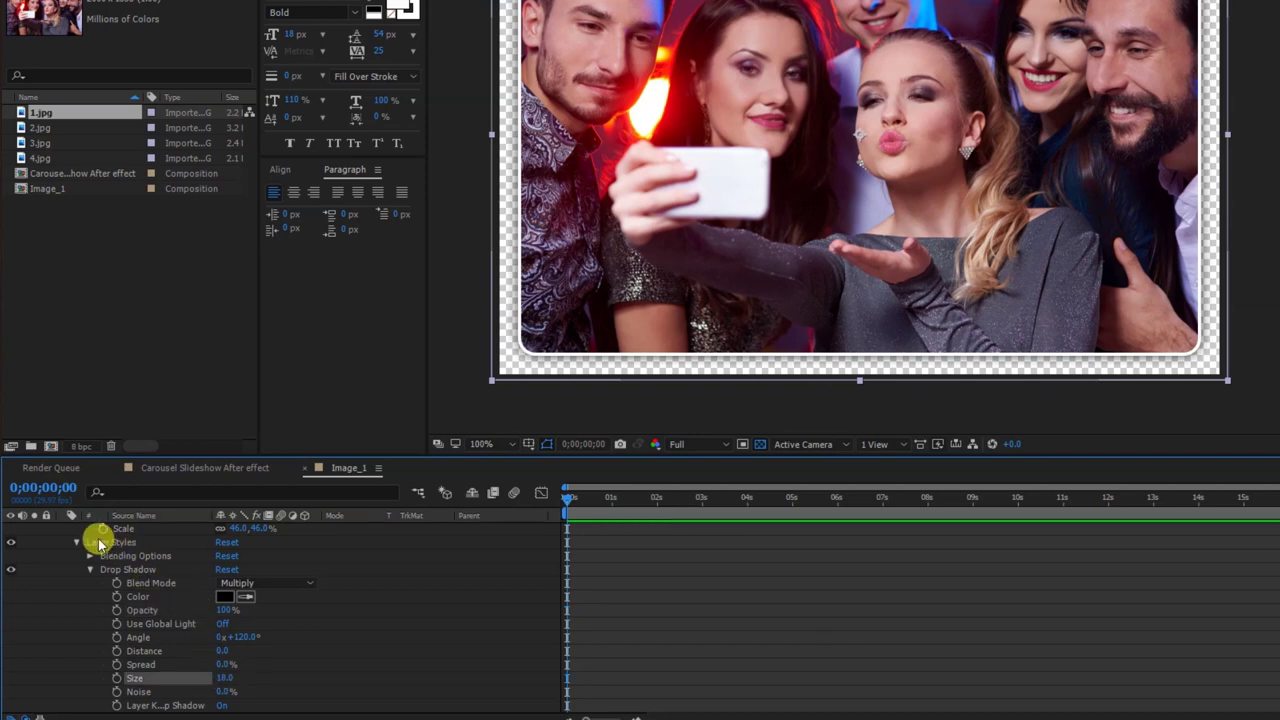
{"action": "scroll", "coordinate": [40, 585], "scroll_direction": "up", "scroll_amount": 2}
{"action": "left_click", "coordinate": [62, 558]}
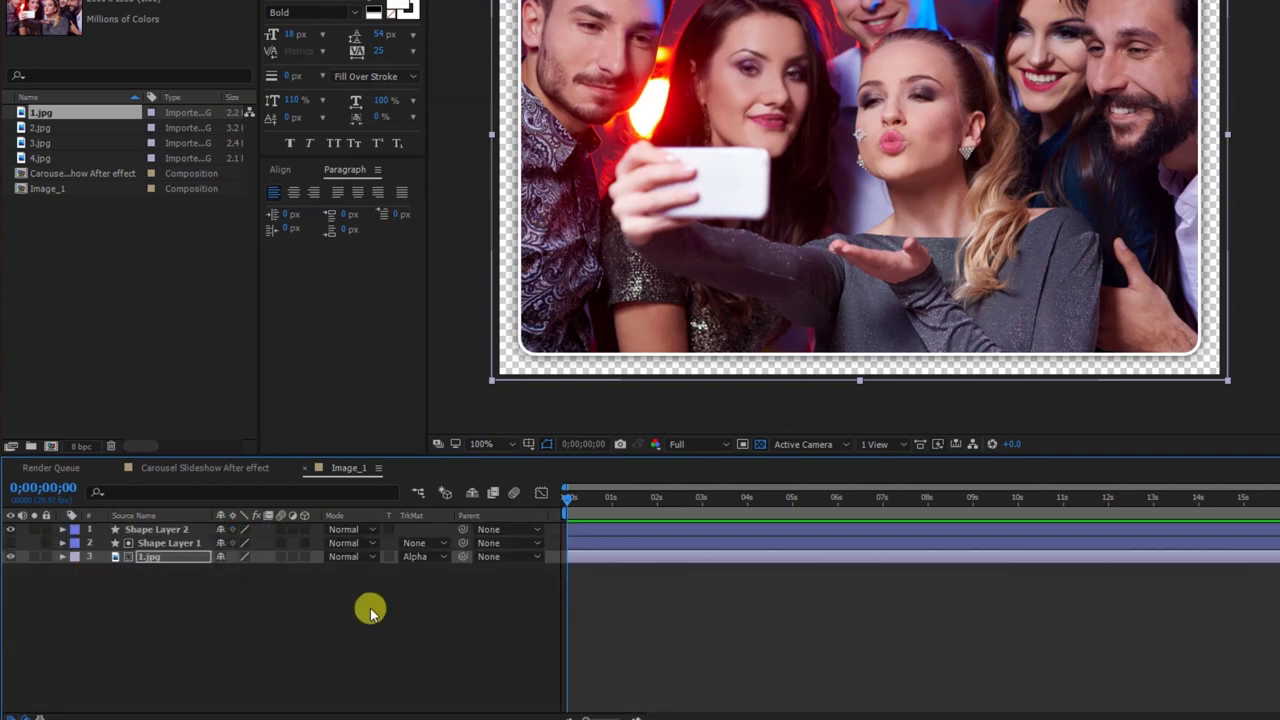
Step: Draw a thin rectangle banner across the middle of the photo
{"action": "left_click", "coordinate": [563, 625]}
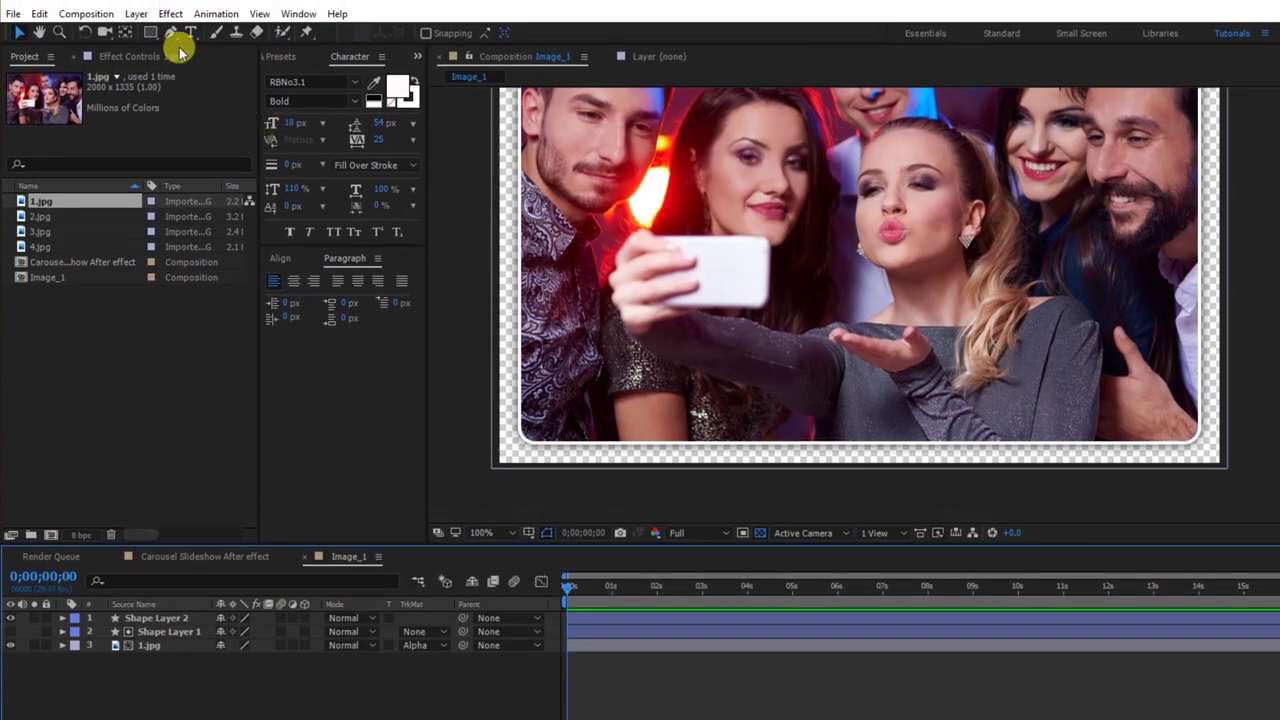
{"action": "left_click", "coordinate": [150, 36]}
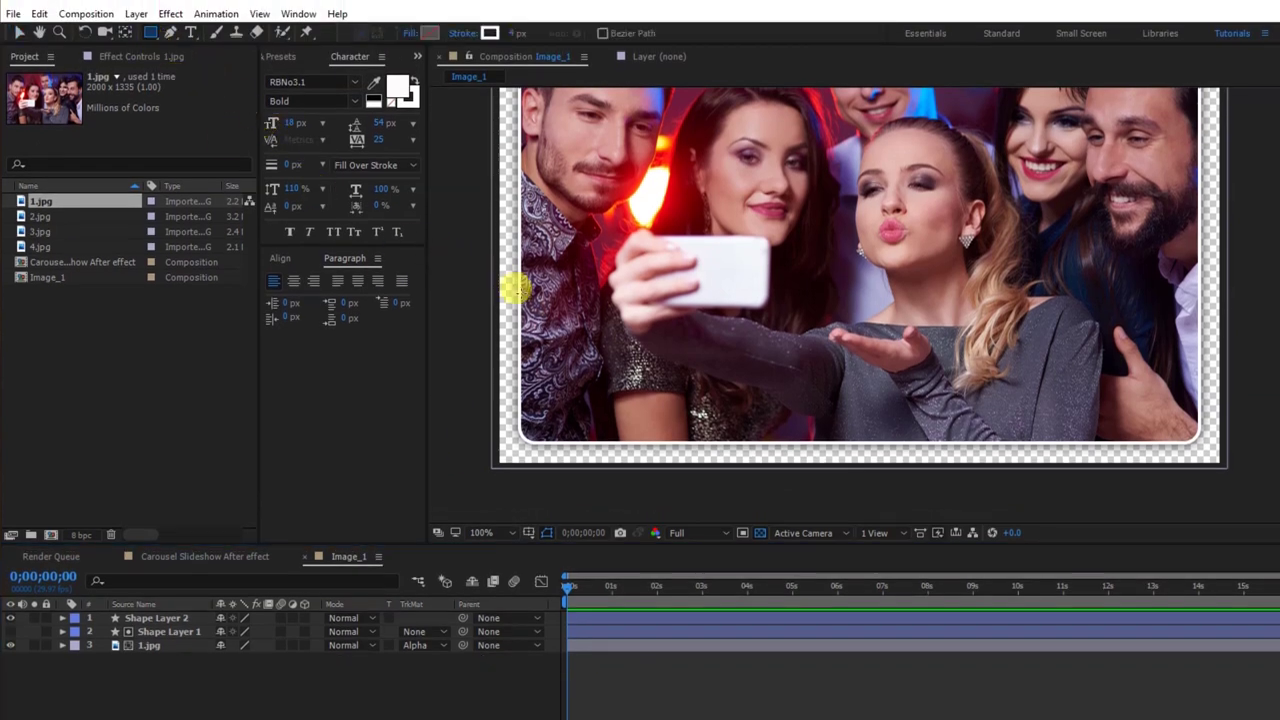
{"action": "mouse_move", "coordinate": [519, 297]}
{"action": "left_mouse_down"}
{"action": "mouse_move", "coordinate": [820, 348]}
{"action": "mouse_move", "coordinate": [933, 347]}
{"action": "left_mouse_up"}
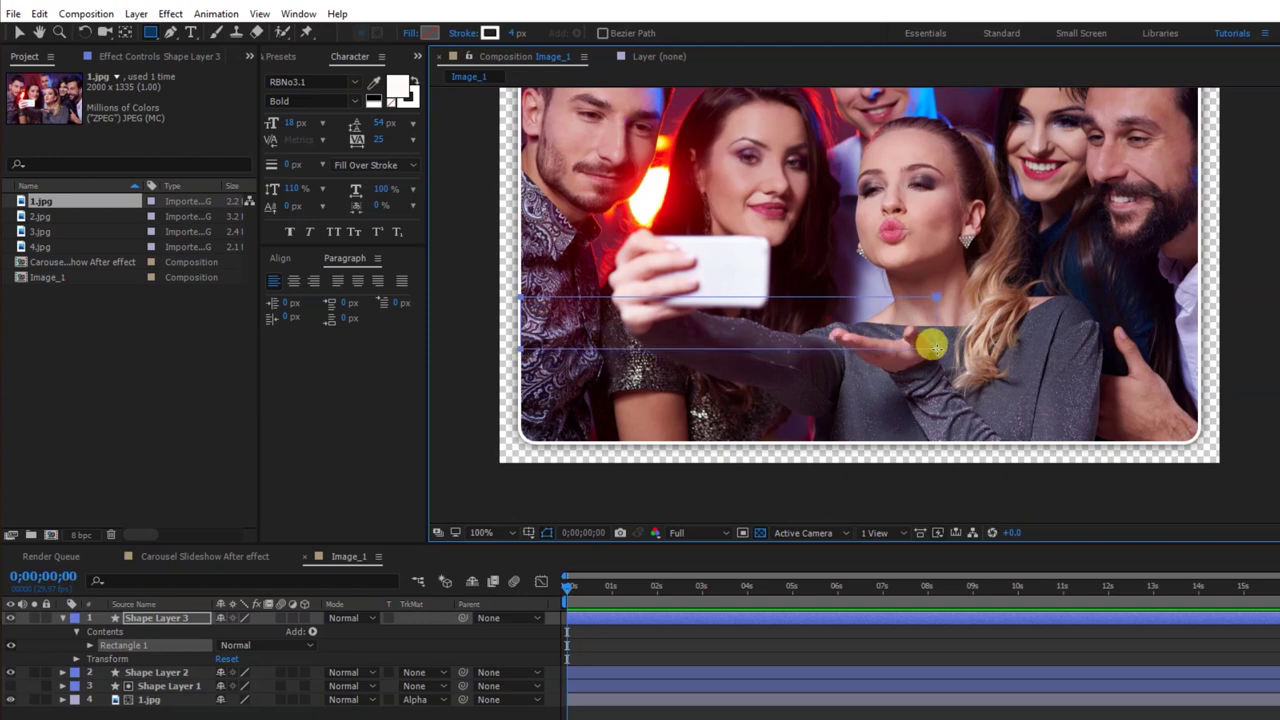
{"action": "left_click_drag", "start_coordinate": [888, 345], "coordinate": [875, 348]}
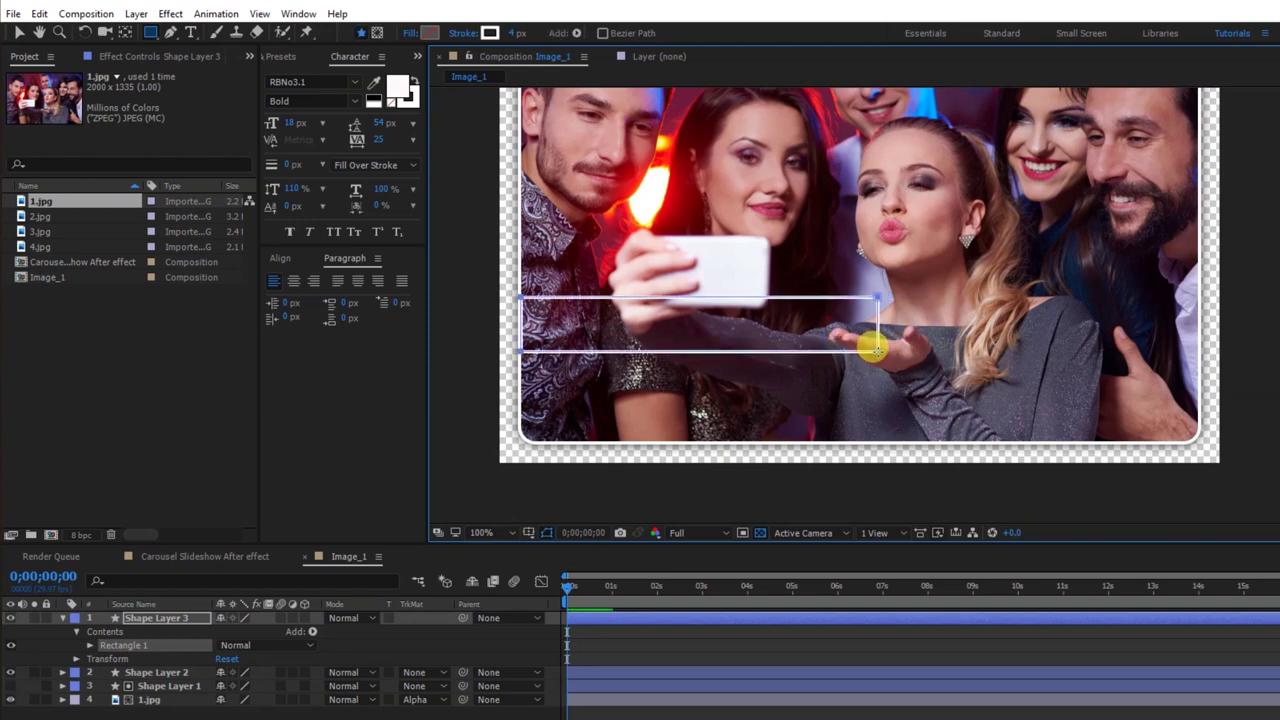
Step: Remove the banner's stroke and give it a solid 00AEFF blue fill
{"action": "left_click", "coordinate": [462, 32]}
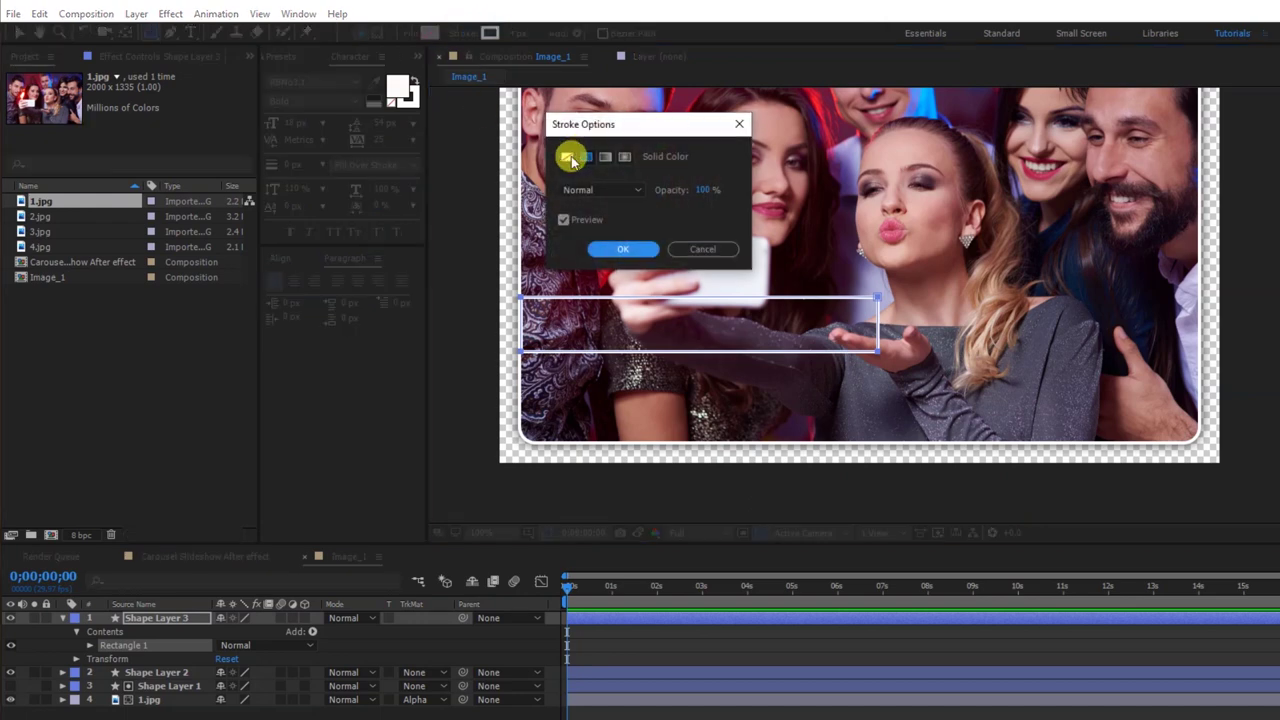
{"action": "left_click", "coordinate": [567, 157]}
{"action": "left_click", "coordinate": [622, 249]}
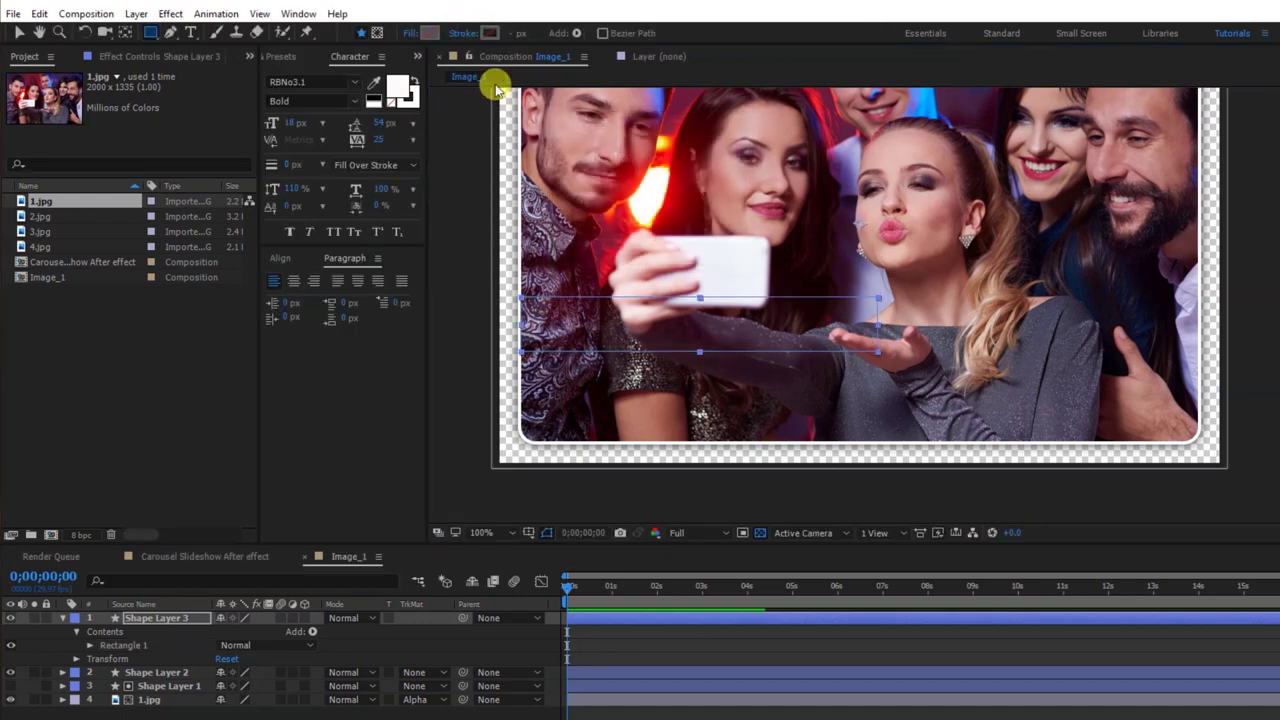
{"action": "left_click", "coordinate": [413, 35]}
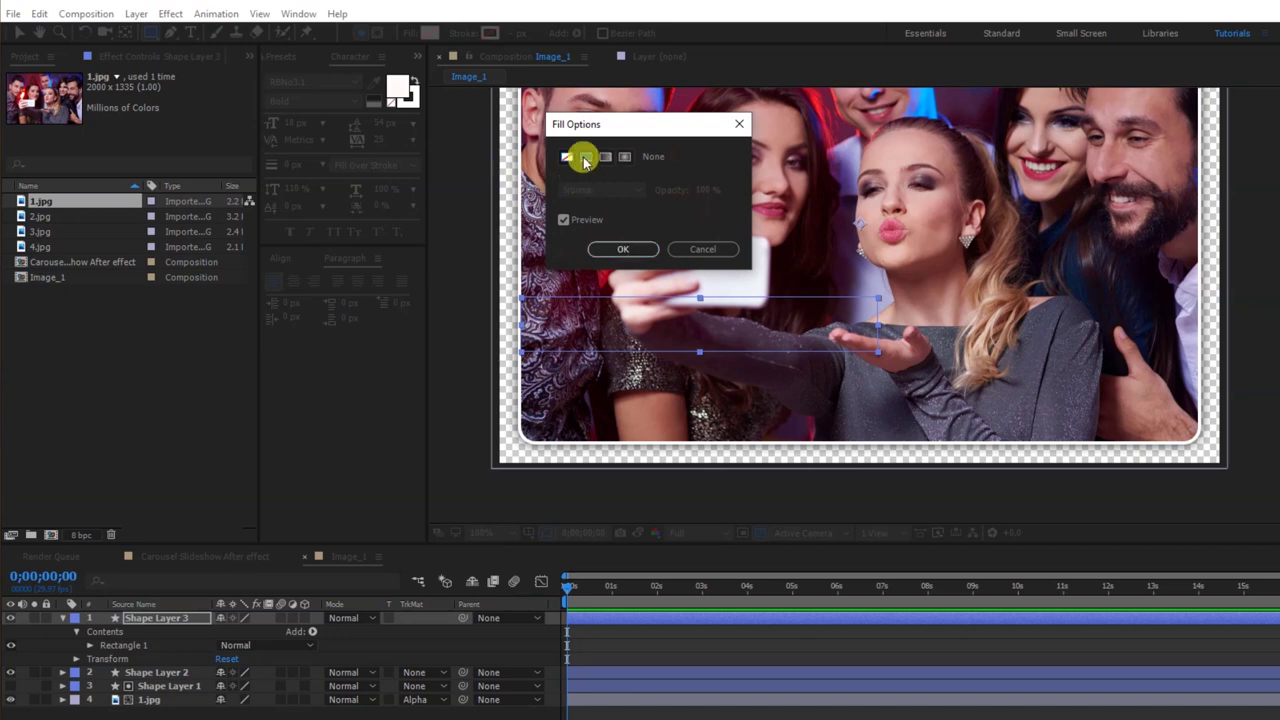
{"action": "left_click", "coordinate": [586, 157]}
{"action": "left_click", "coordinate": [612, 250]}
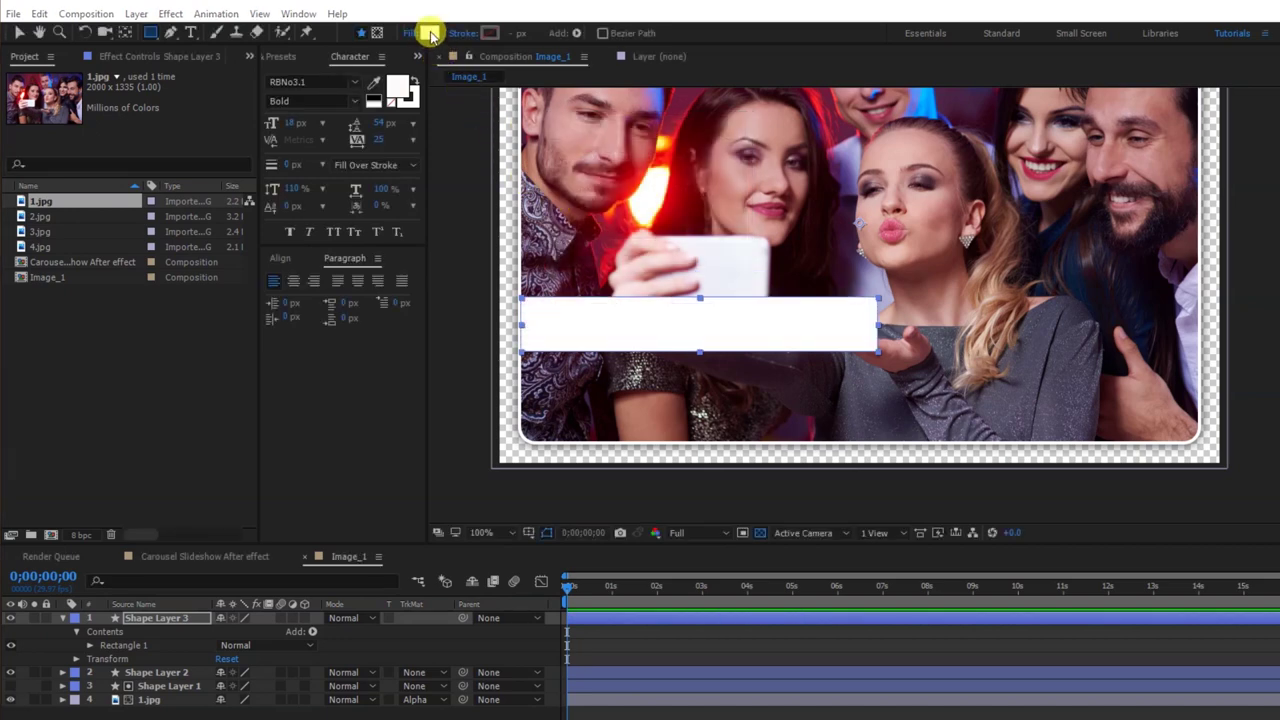
{"action": "left_click", "coordinate": [430, 34]}
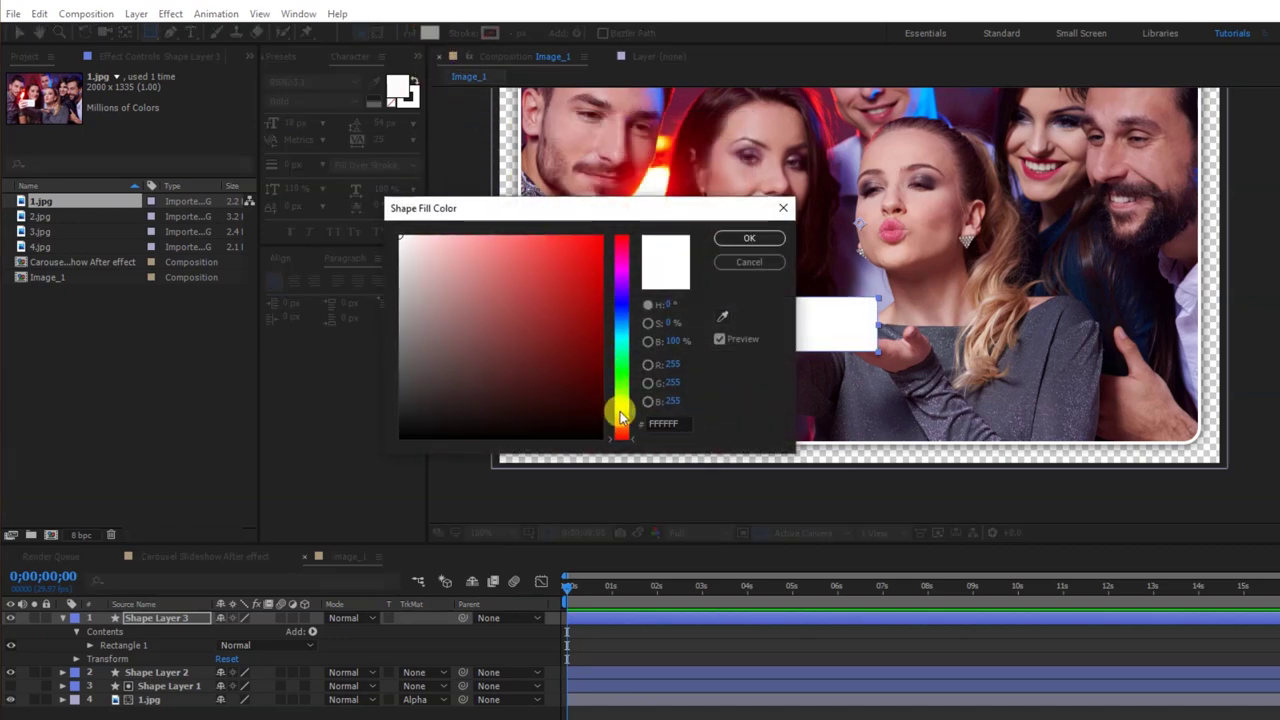
{"action": "left_click_drag", "start_coordinate": [620, 418], "coordinate": [628, 325]}
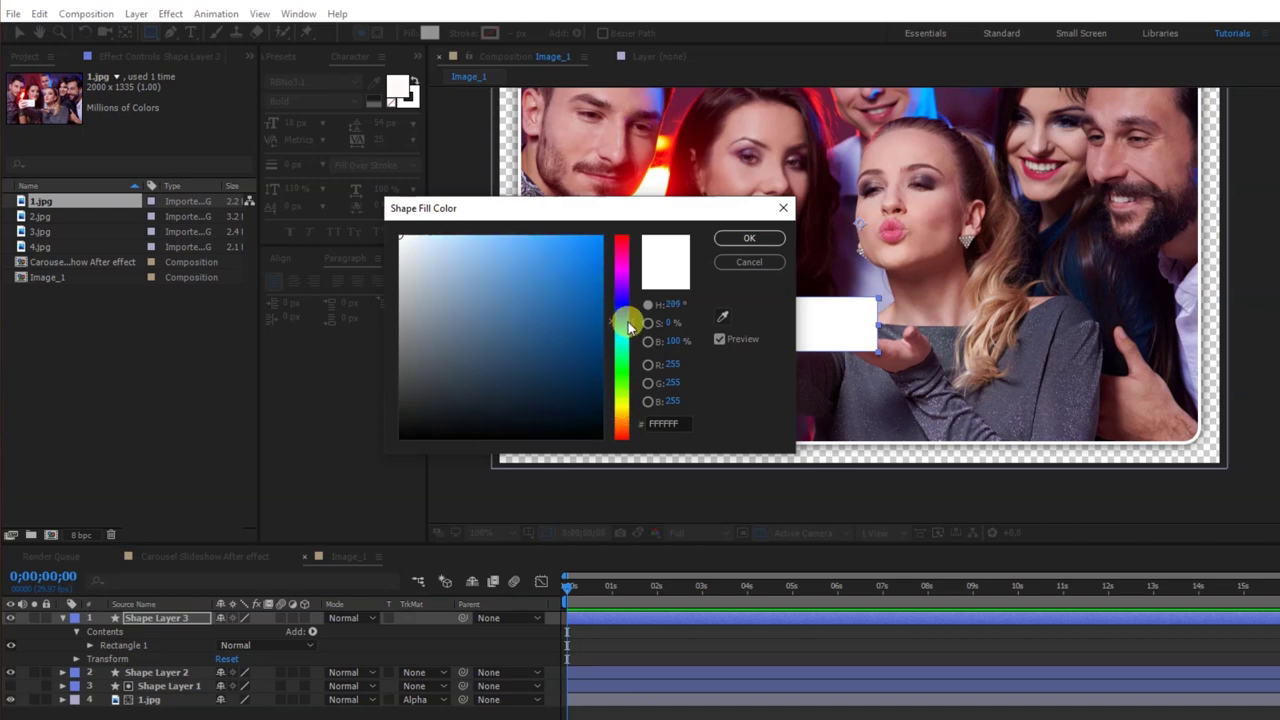
{"action": "left_click", "coordinate": [602, 237]}
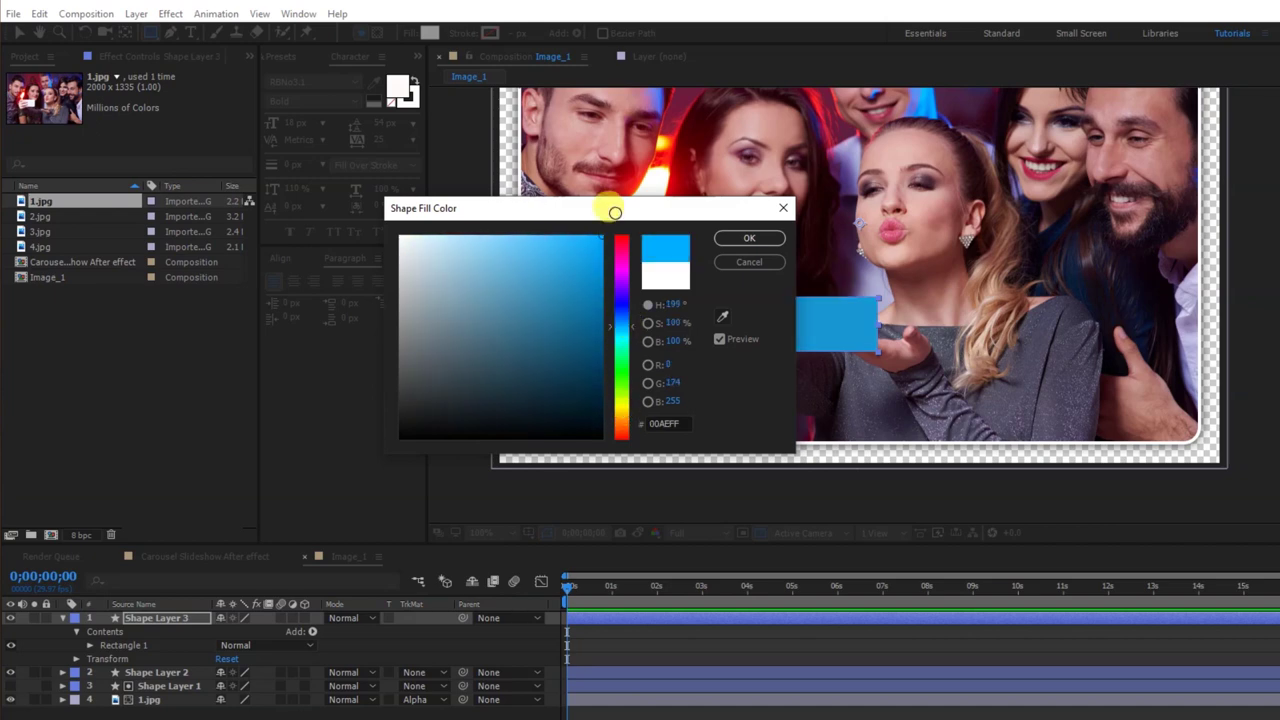
{"action": "left_click", "coordinate": [732, 238]}
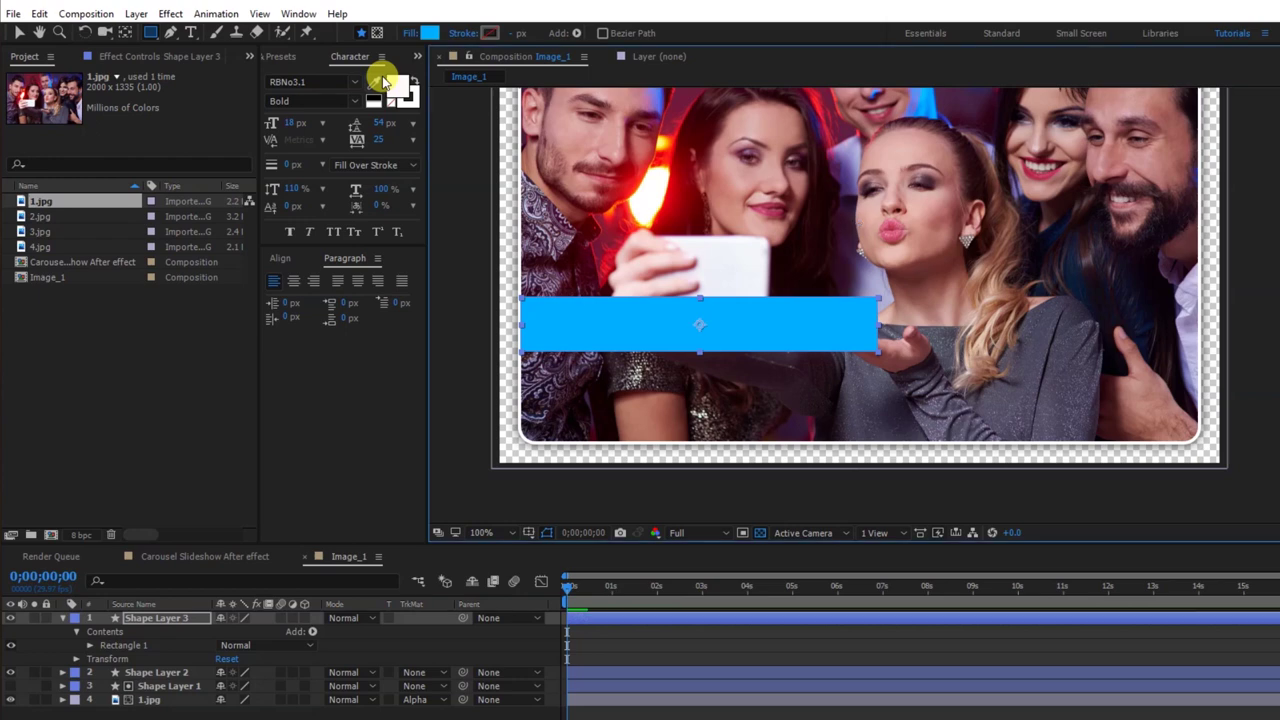
Step: Add a path point to give the banner a pointed right end
{"action": "left_click", "coordinate": [172, 35]}
{"action": "left_click", "coordinate": [881, 333]}
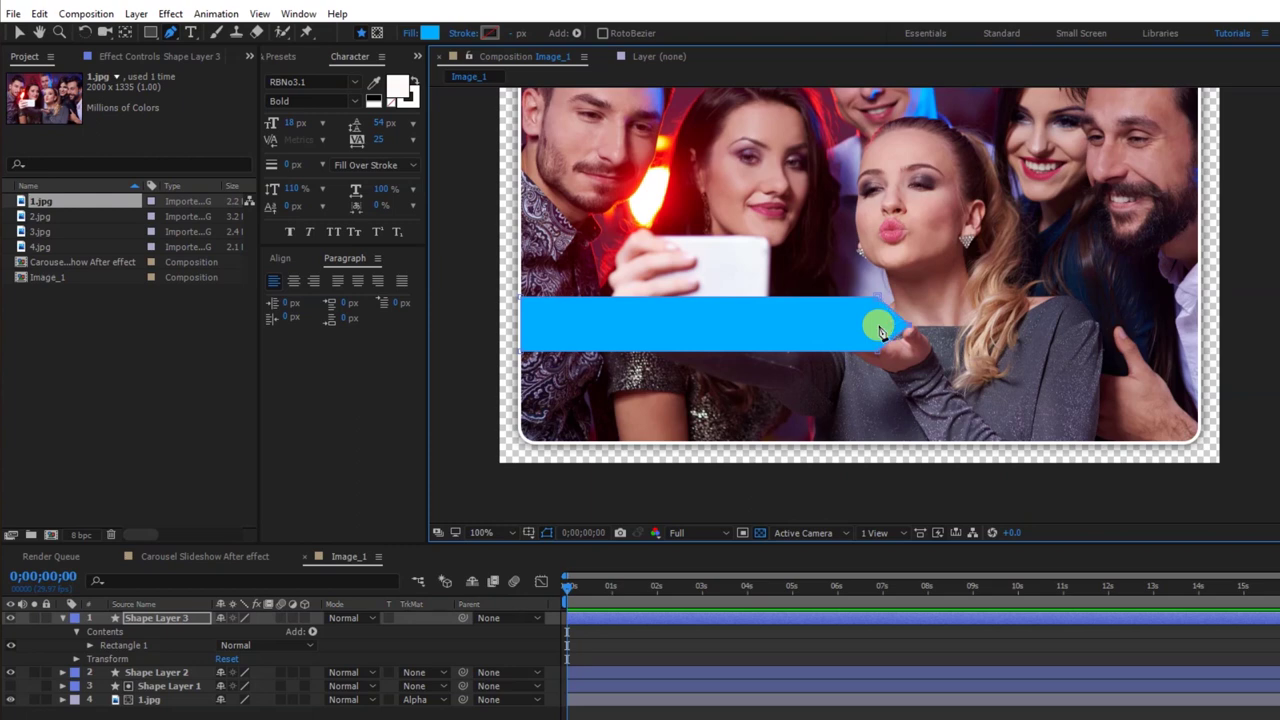
{"action": "left_click", "coordinate": [858, 652]}
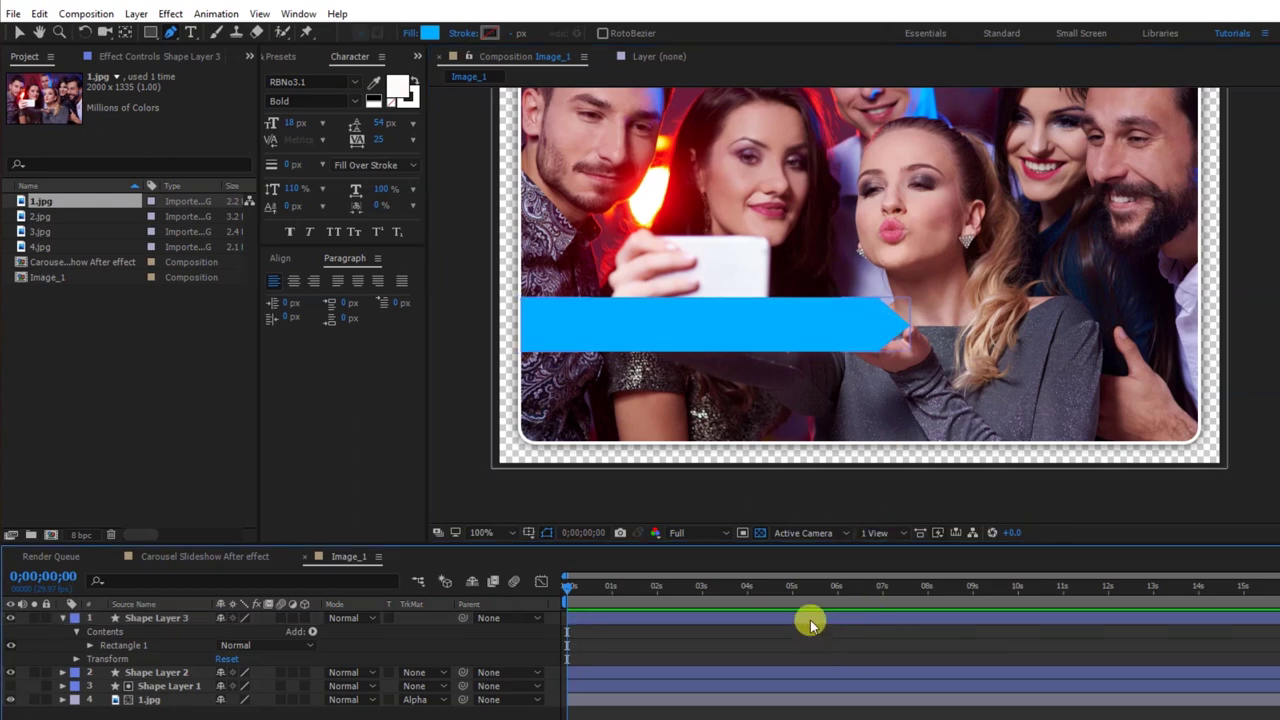
{"action": "left_click", "coordinate": [810, 628]}
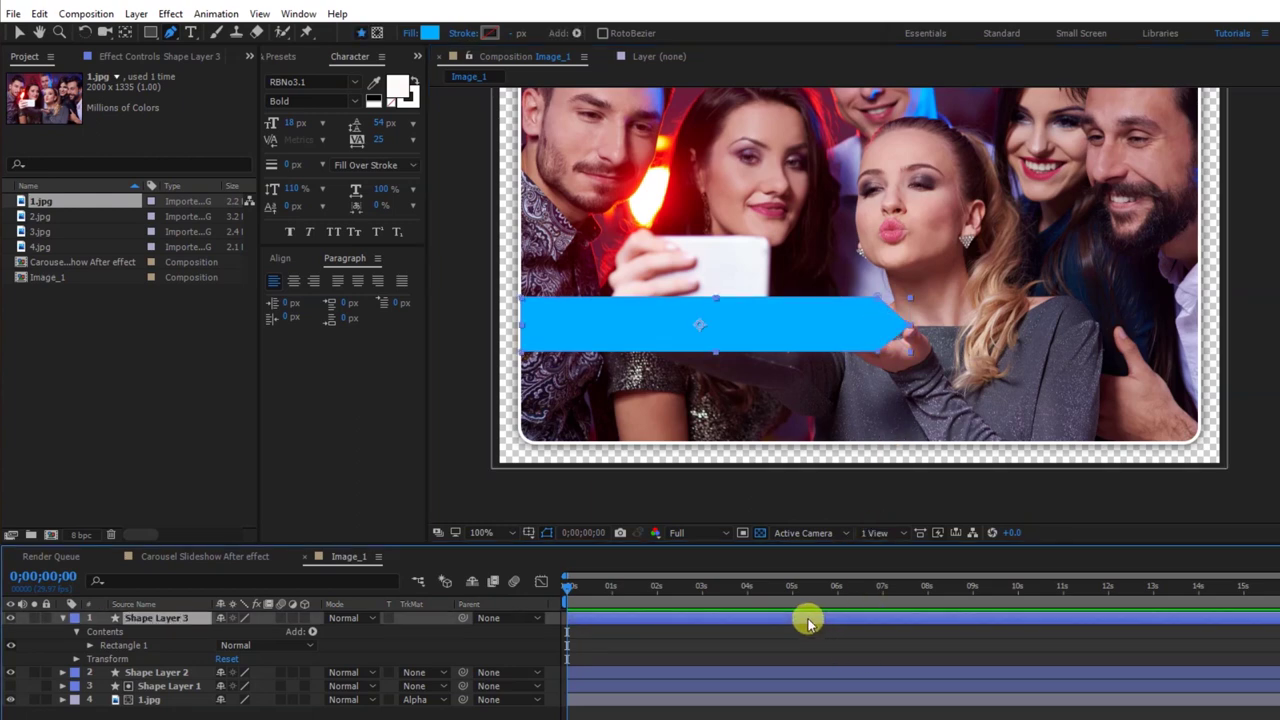
{"action": "left_click", "coordinate": [192, 33]}
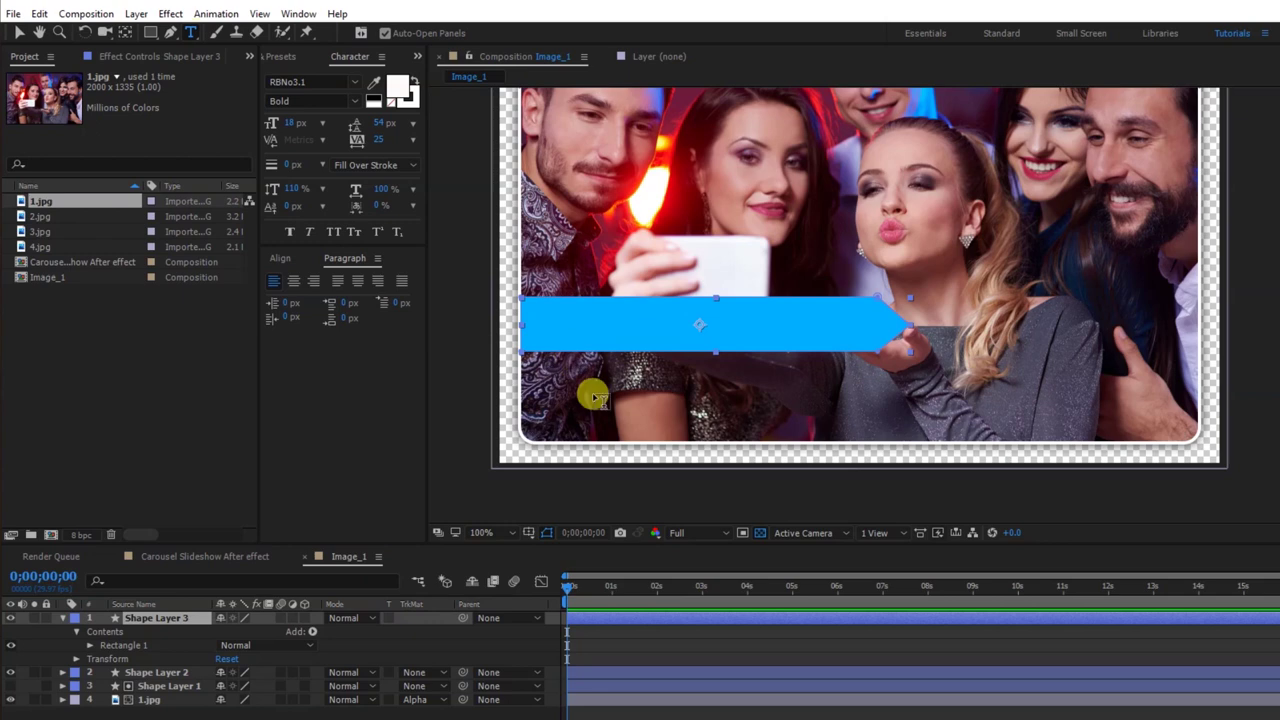
Step: Add a white bold 'TEXT_1' title and move it to the banner's left end
{"action": "left_click", "coordinate": [560, 313]}
{"action": "type", "text": "TEXT_1"}
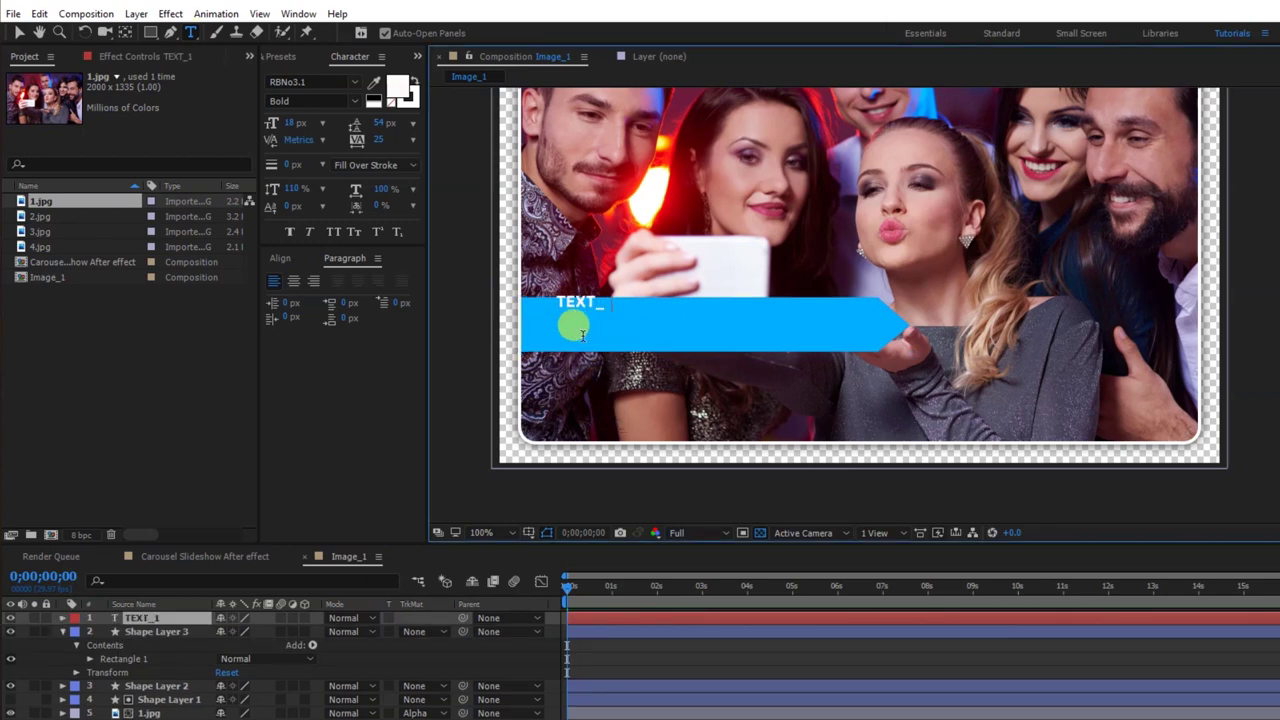
{"action": "key", "text": "KP_Enter"}
{"action": "key", "text": "v"}
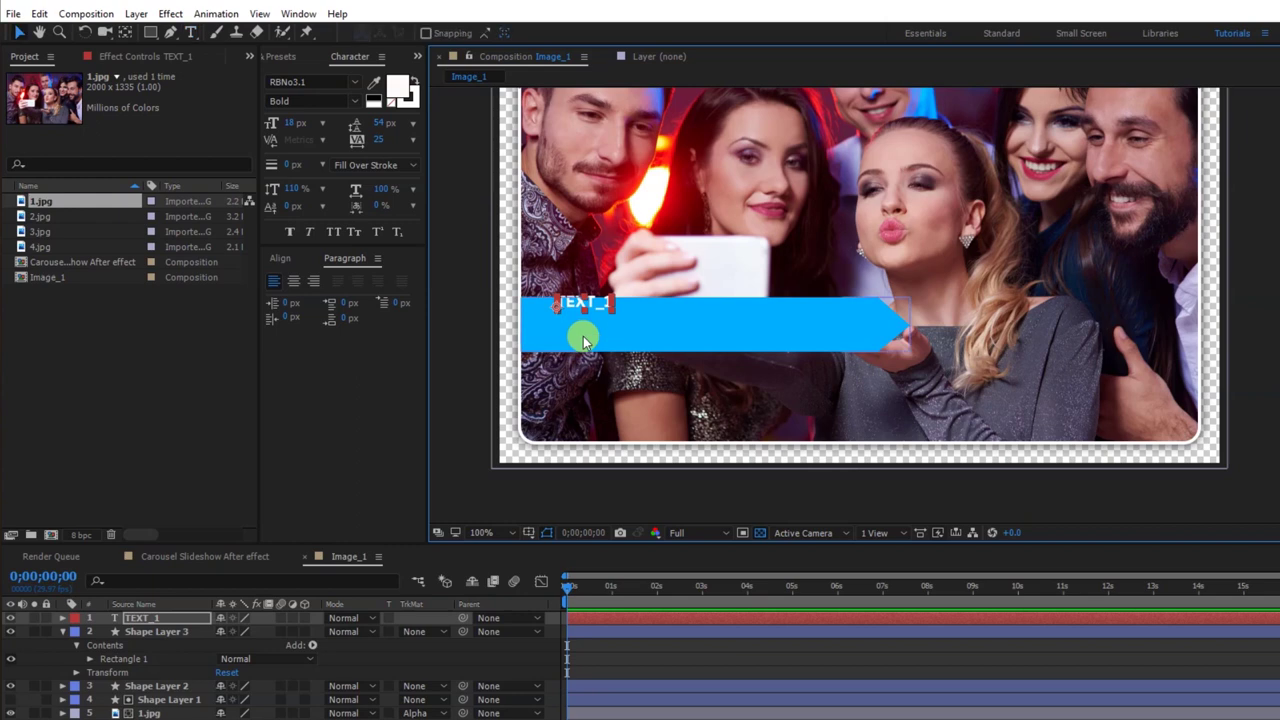
{"action": "left_click_drag", "start_coordinate": [580, 310], "coordinate": [578, 310]}
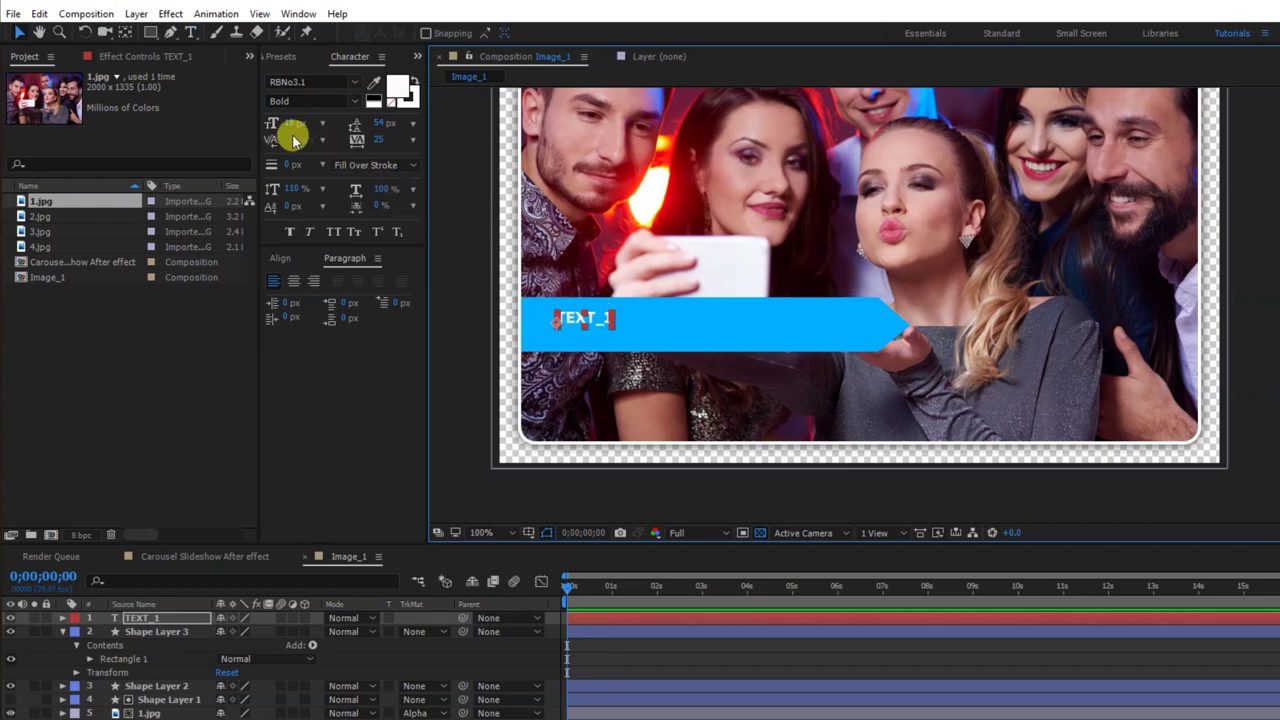
{"action": "left_click_drag", "start_coordinate": [293, 128], "coordinate": [288, 127]}
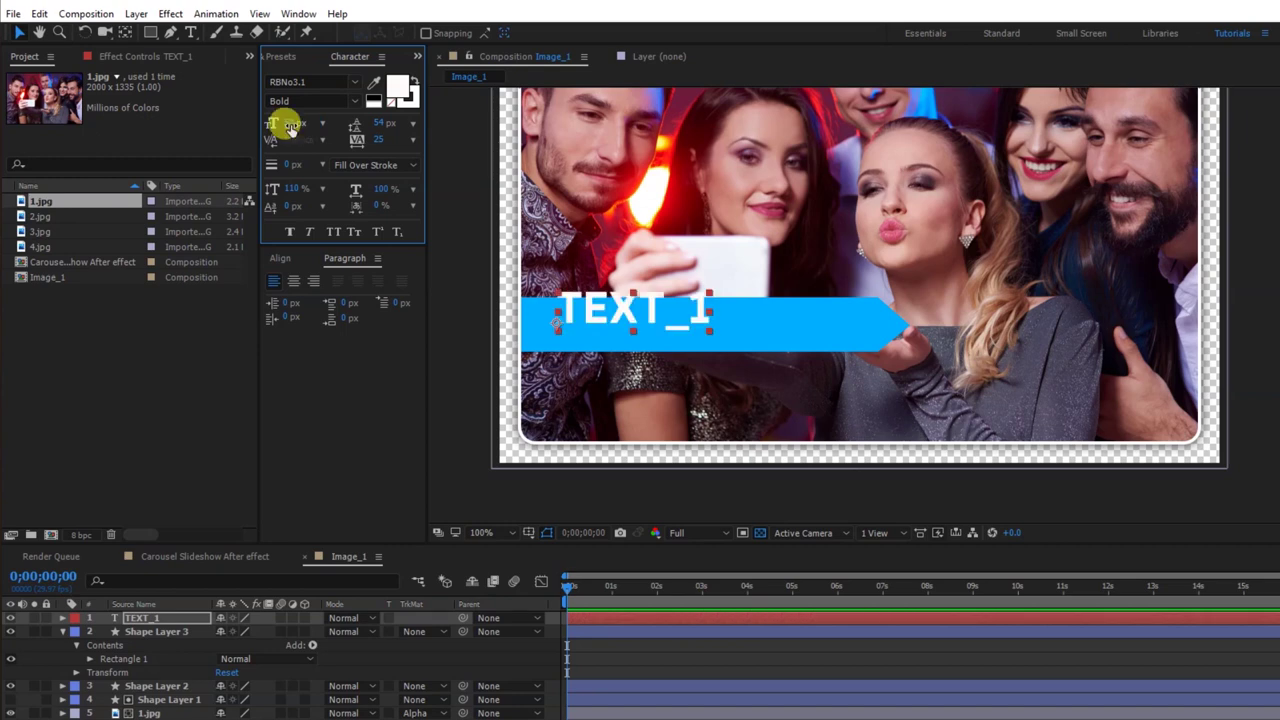
{"action": "left_click_drag", "start_coordinate": [570, 308], "coordinate": [544, 319]}
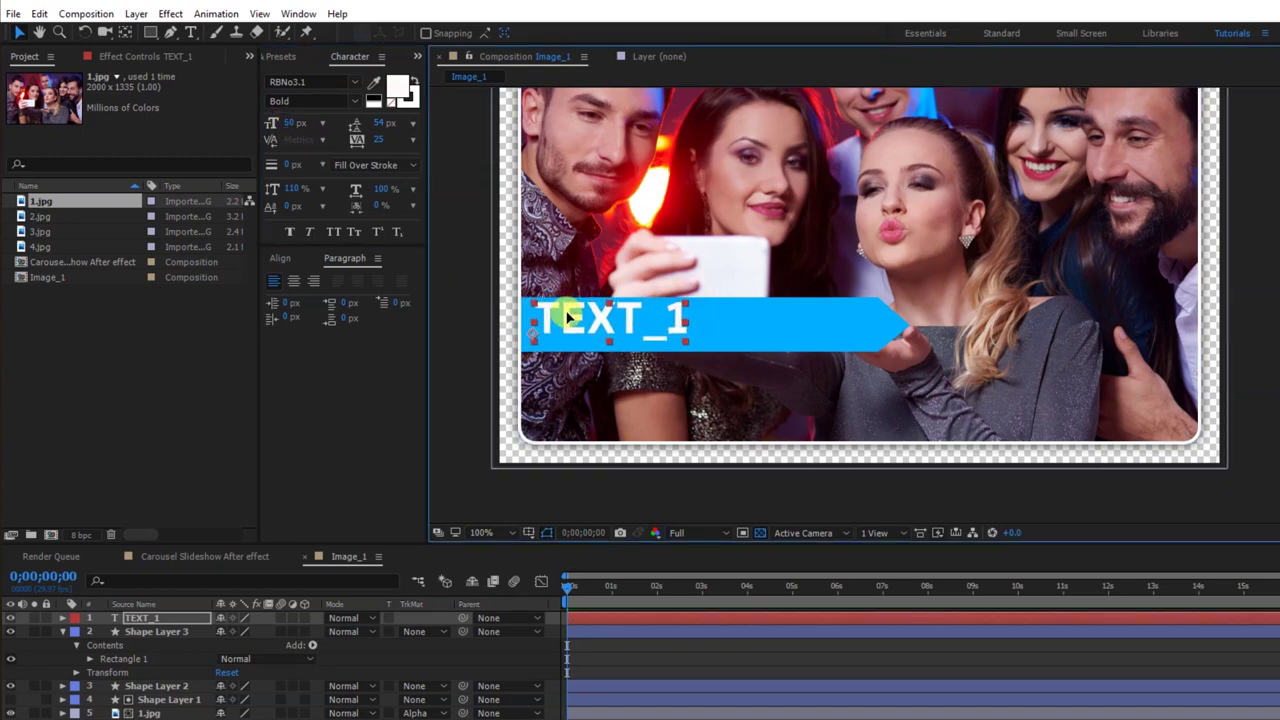
Step: Set the title's font size to 40 px and raise it slightly on the banner
{"action": "left_click", "coordinate": [293, 122]}
{"action": "type", "text": "40"}
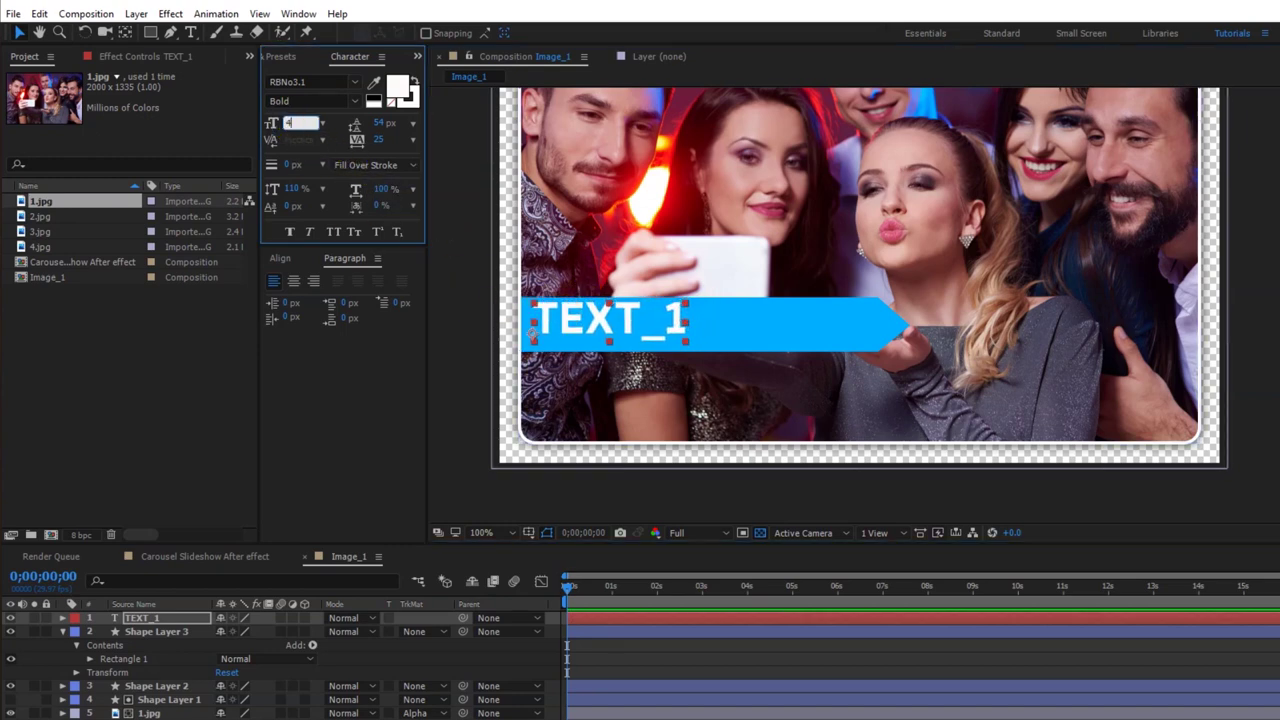
{"action": "key", "text": "Return"}
{"action": "left_click", "coordinate": [588, 320]}
{"action": "left_click_drag", "start_coordinate": [588, 320], "coordinate": [590, 315]}
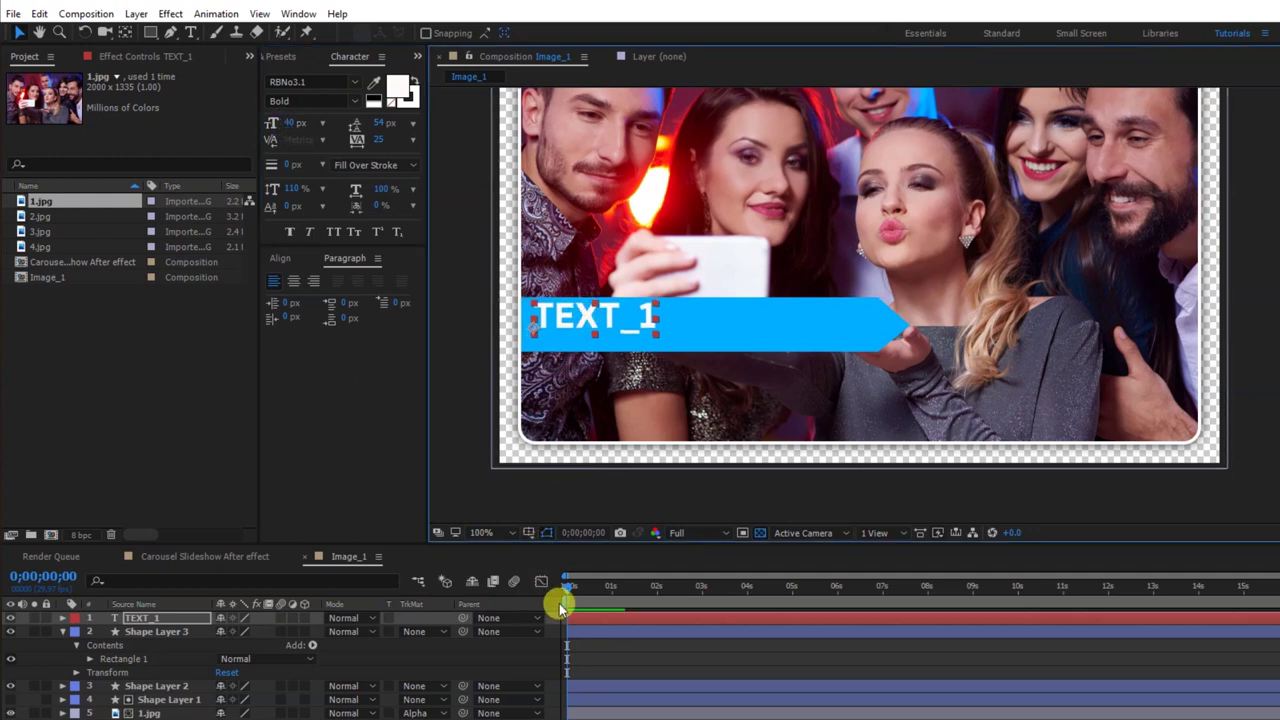
{"action": "right_click", "coordinate": [574, 613]}
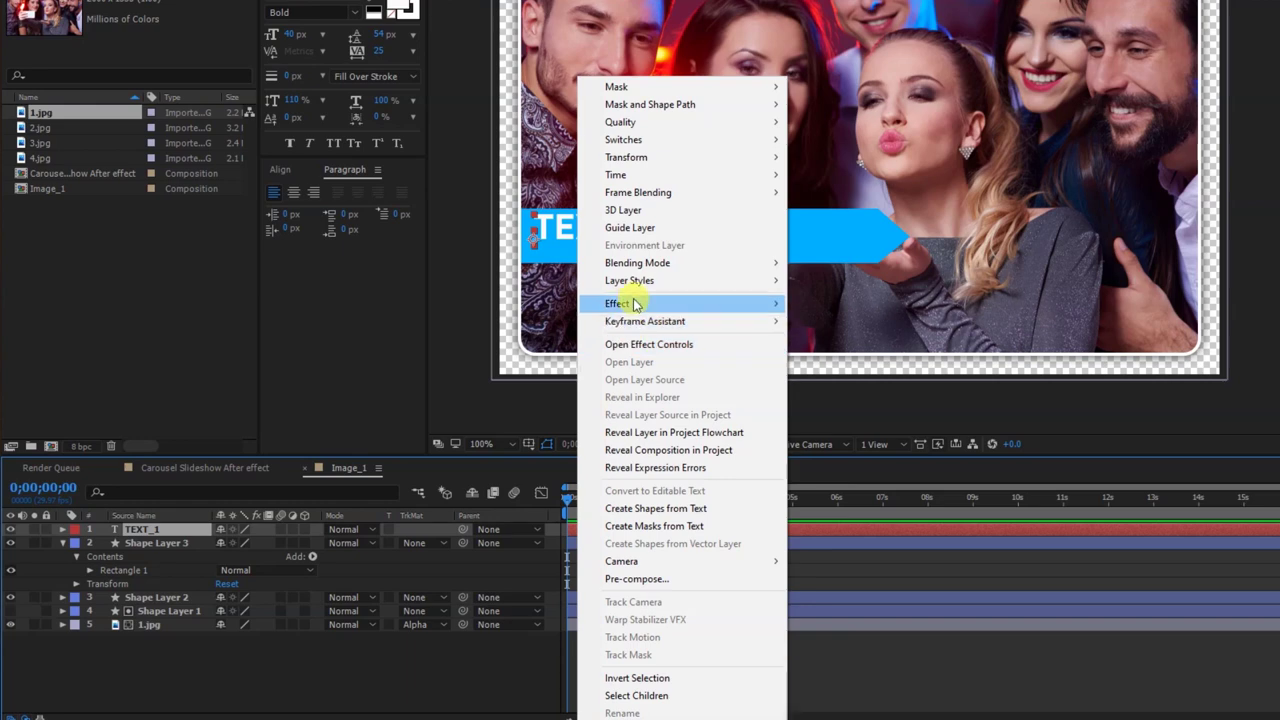
Step: Add a Drop Shadow style to TEXT_1 at 50% opacity
{"action": "mouse_move", "coordinate": [729, 280]}
{"action": "left_click", "coordinate": [822, 339]}
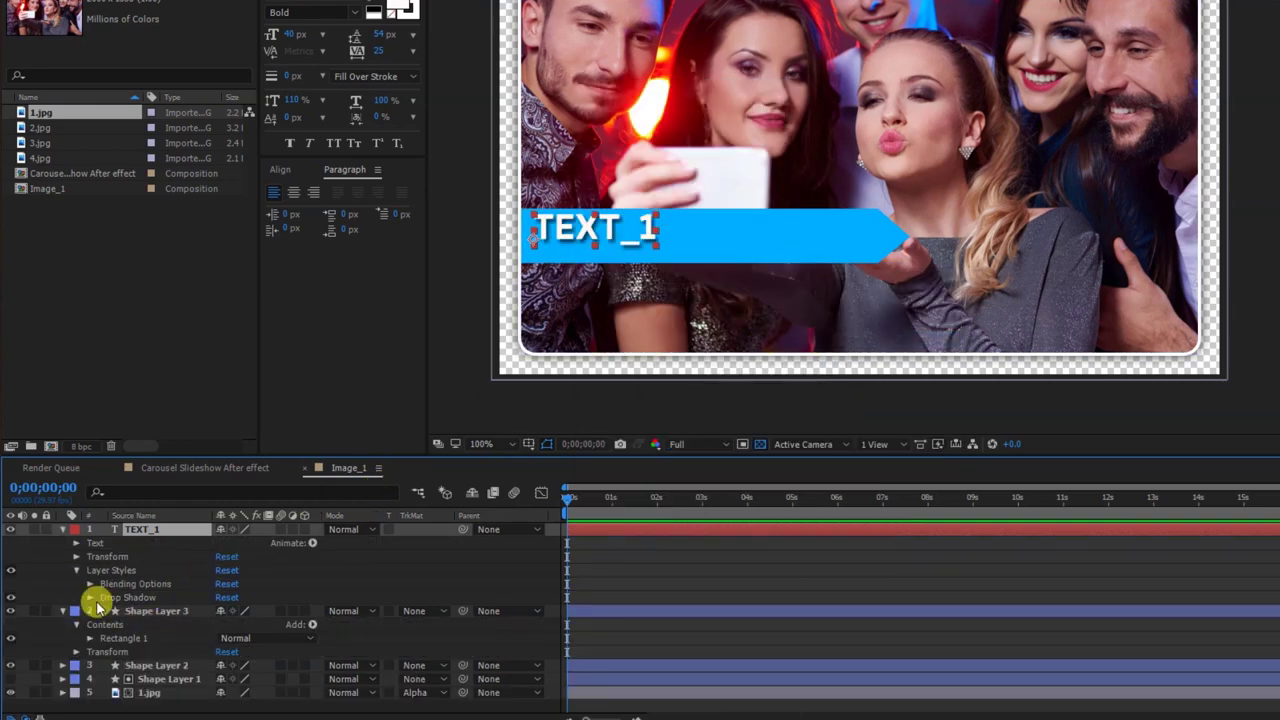
{"action": "left_click", "coordinate": [90, 598]}
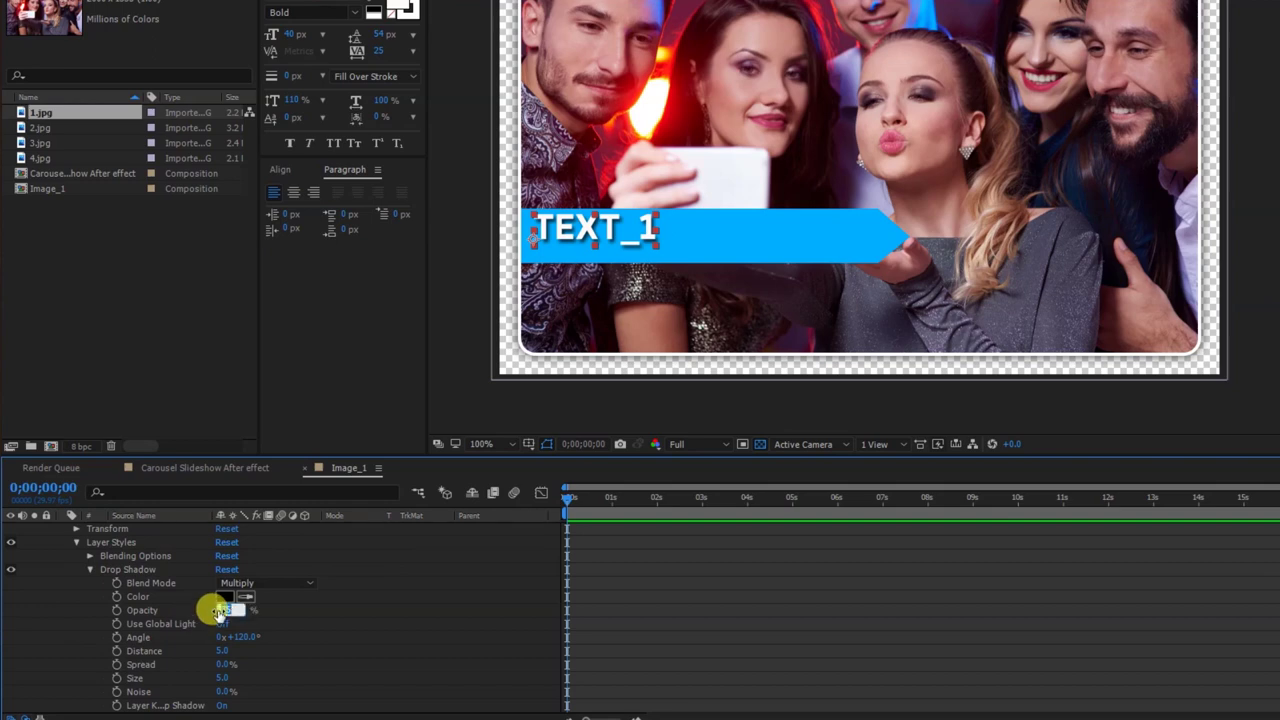
{"action": "type", "text": "50"}
{"action": "key", "text": "Return"}
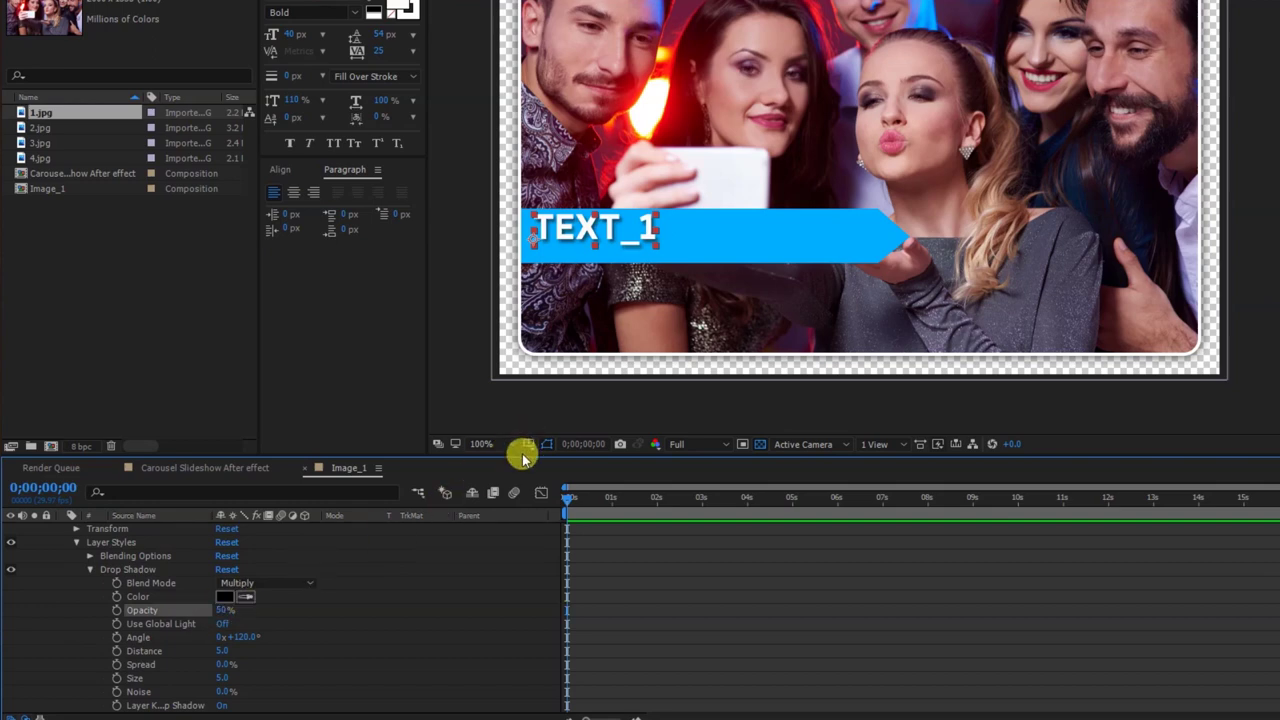
{"action": "left_click", "coordinate": [78, 541]}
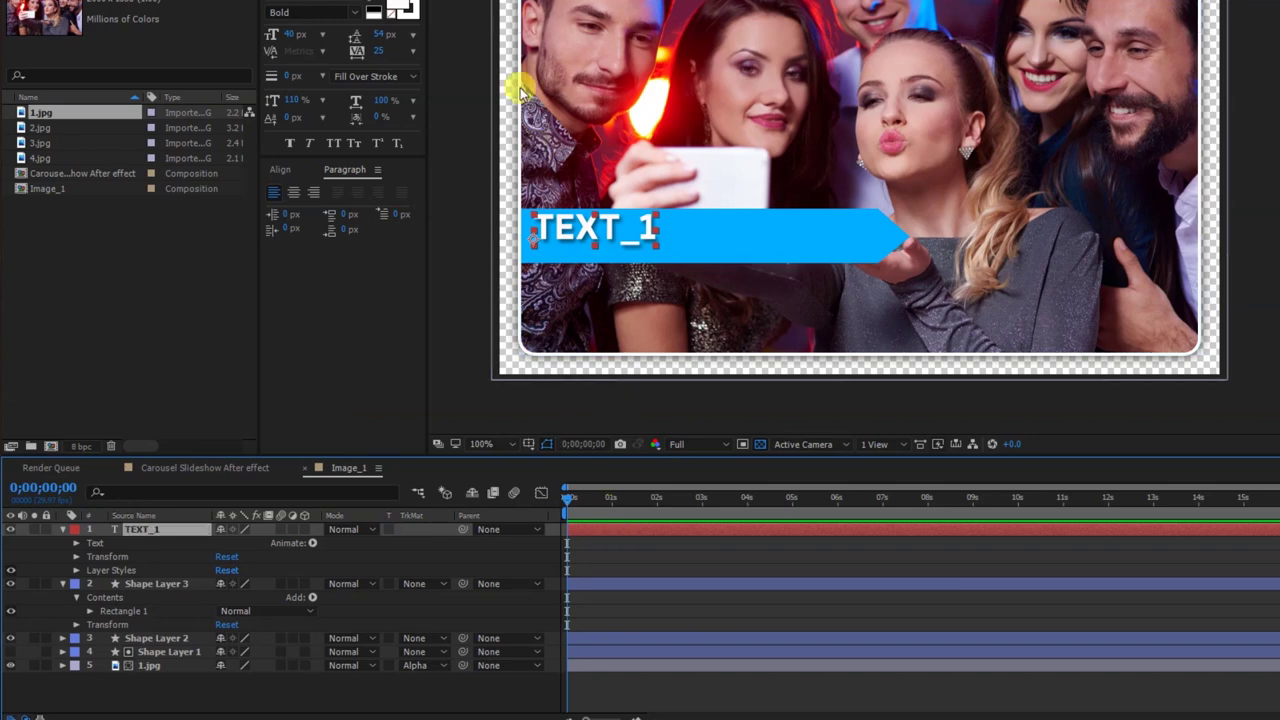
Step: Reduce the TEXT_1 font size to 30 px
{"action": "left_click", "coordinate": [293, 35]}
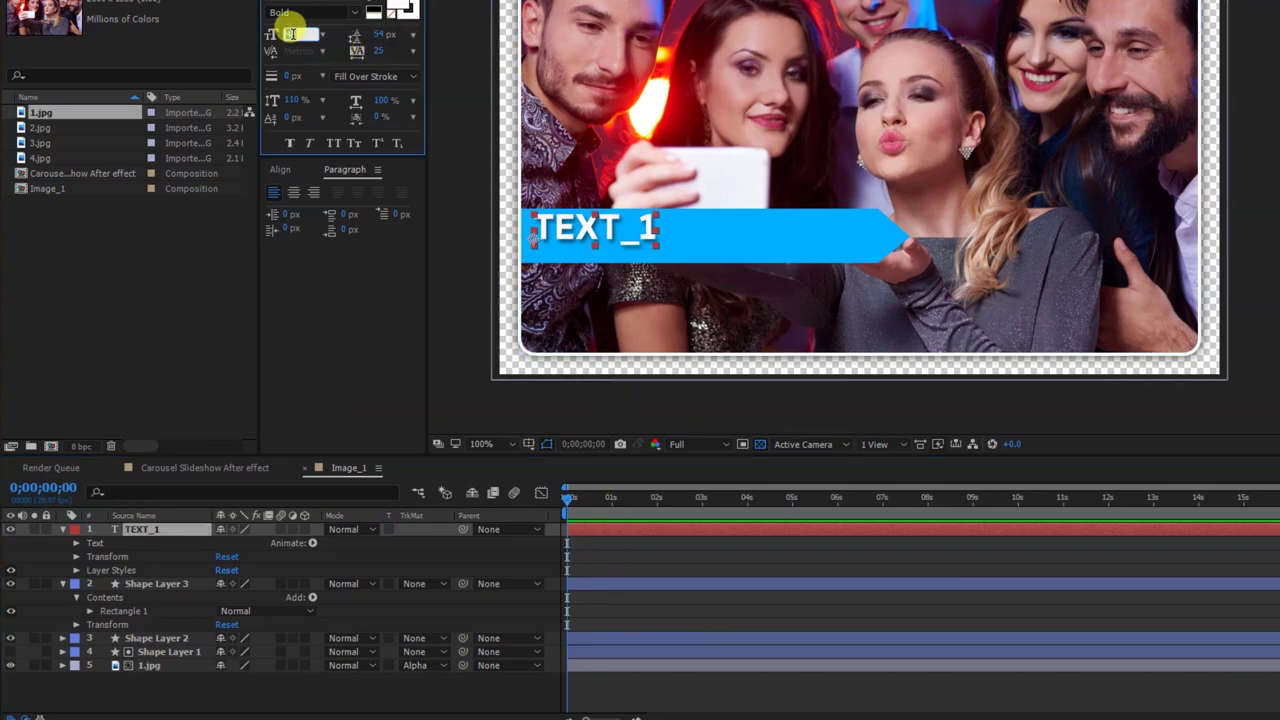
{"action": "type", "text": "30"}
{"action": "key", "text": "Return"}
{"action": "left_click", "coordinate": [575, 228]}
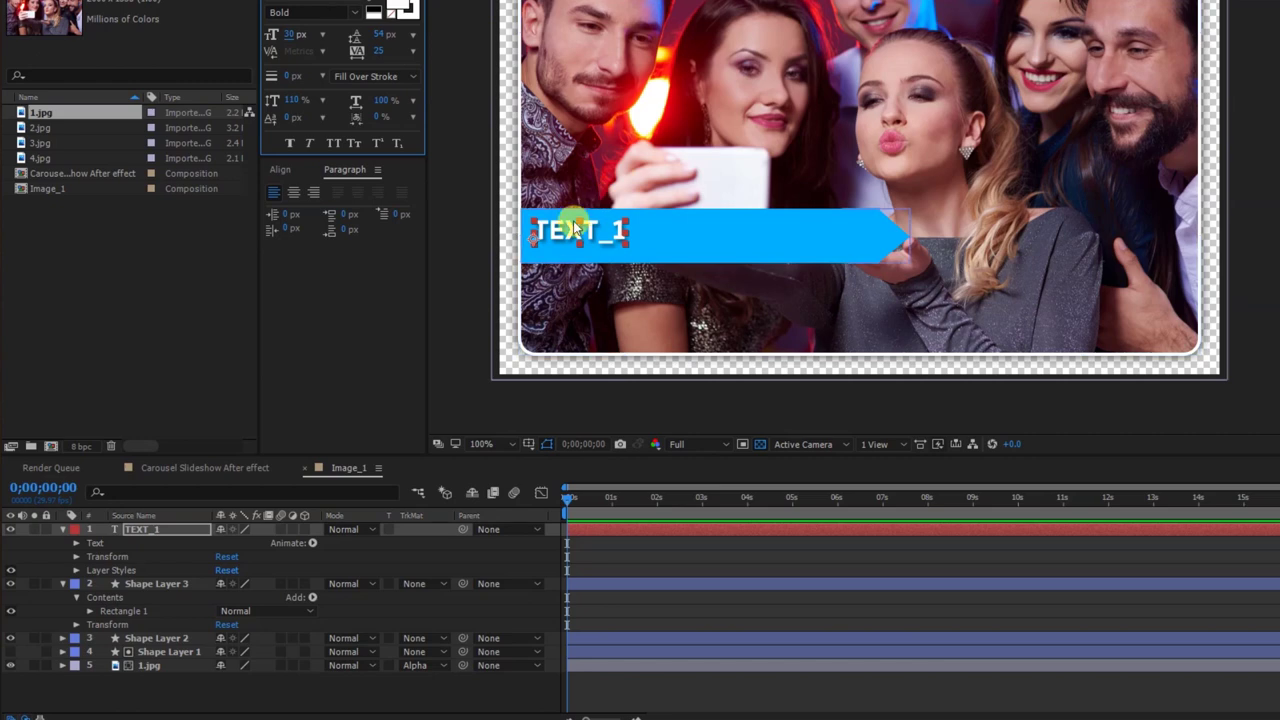
Step: Duplicate the TEXT_1 title layer and nudge the copy down below the original
{"action": "key", "text": "ctrl+d"}
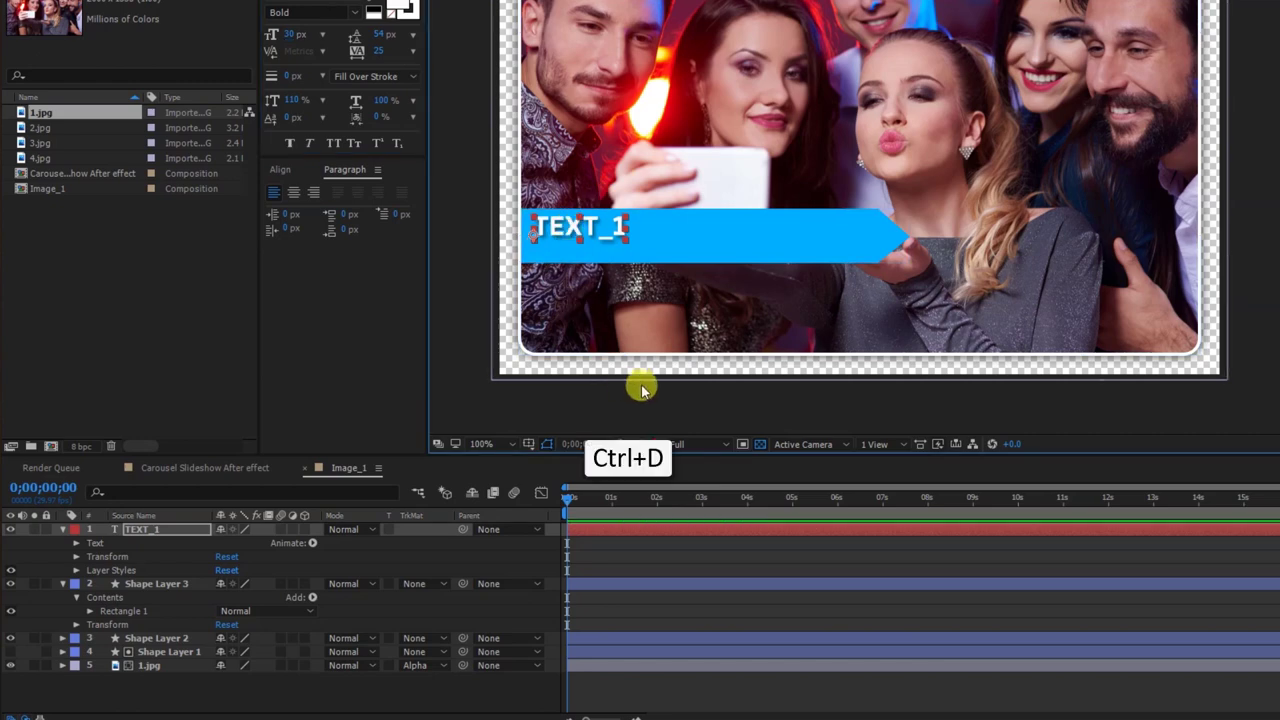
{"action": "left_click", "coordinate": [628, 545]}
{"action": "key", "text": "Down"}
{"action": "key", "text": "Down"}
{"action": "key", "text": "Down"}
{"action": "key", "text": "Down"}
{"action": "key", "text": "Down"}
Step: Set the copy's font size to 15 px, change its text to TEXT_2 and rename the layer
{"action": "left_click", "coordinate": [295, 34]}
{"action": "type", "text": "15"}
{"action": "key", "text": "Return"}
{"action": "left_click", "coordinate": [277, 30]}
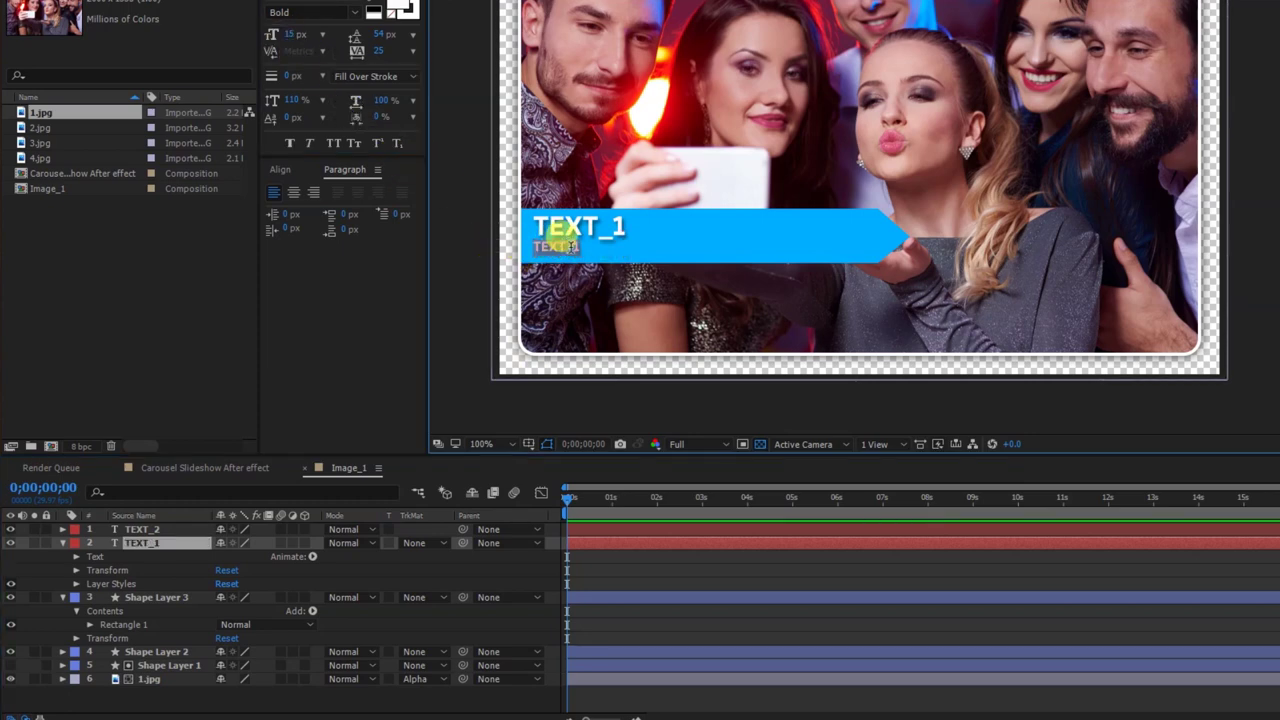
{"action": "type", "text": "3"}
{"action": "key", "text": "Return"}
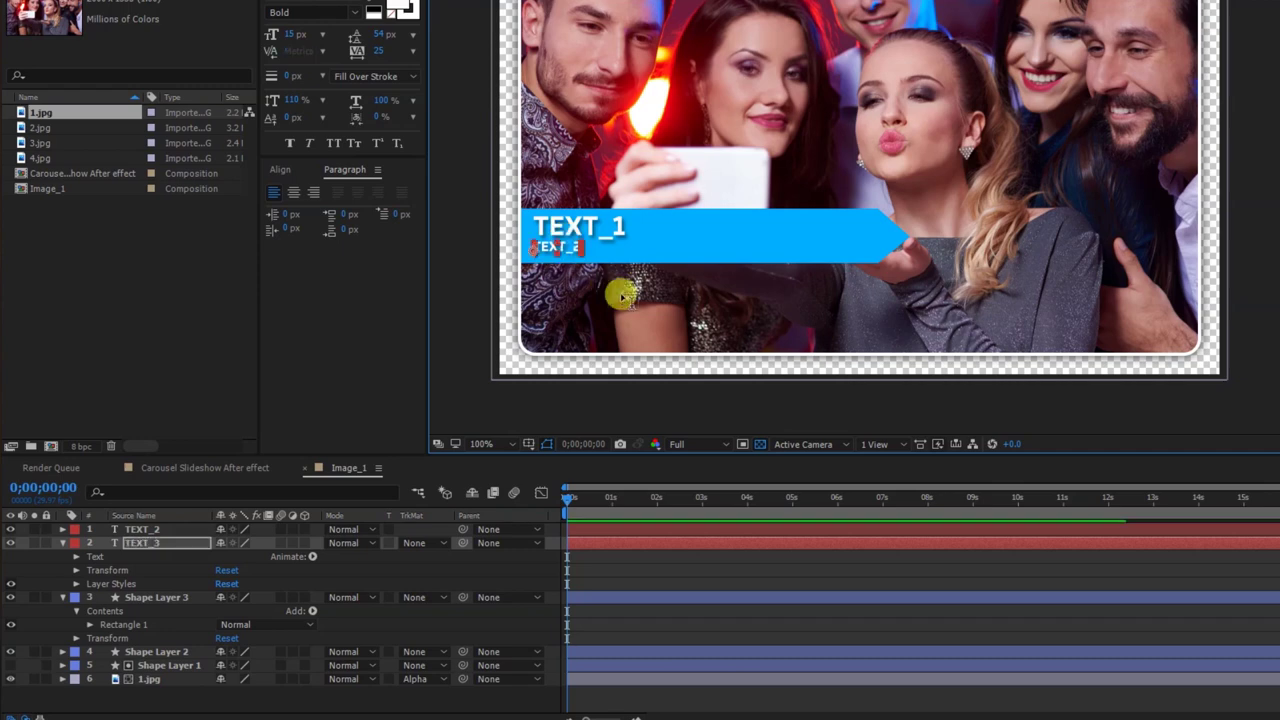
{"action": "left_click", "coordinate": [727, 582]}
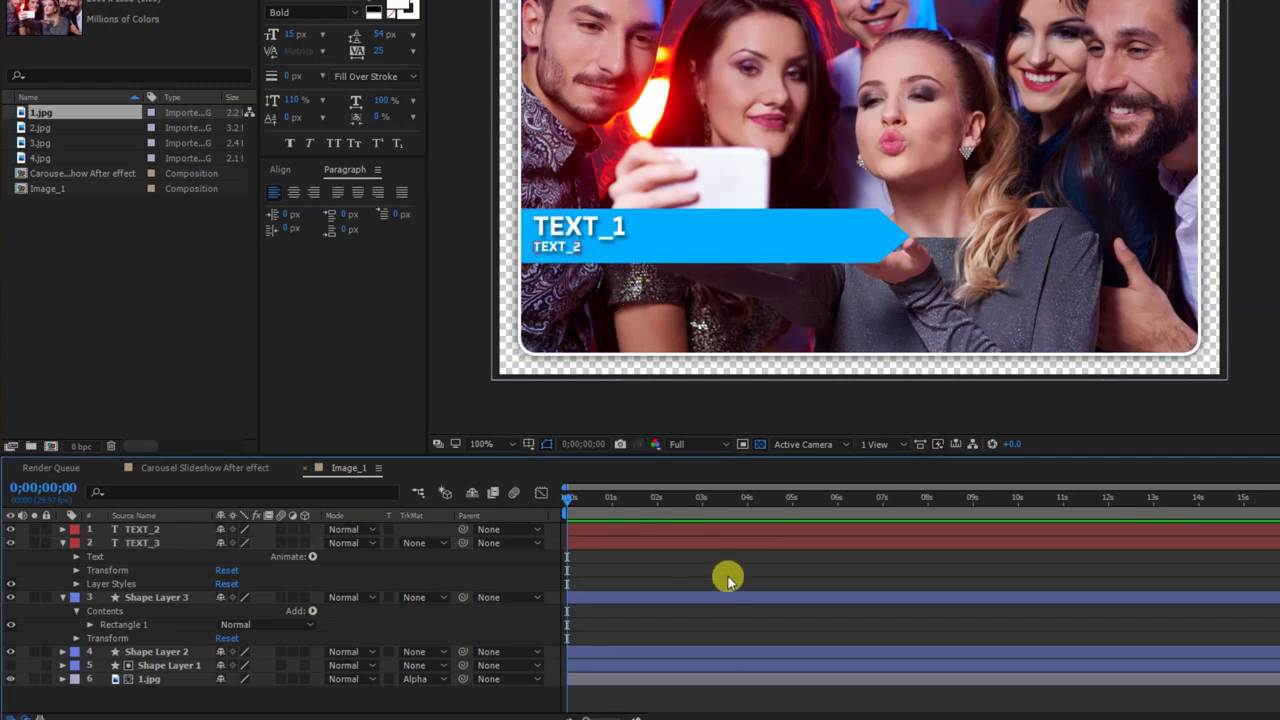
{"action": "left_click", "coordinate": [562, 250]}
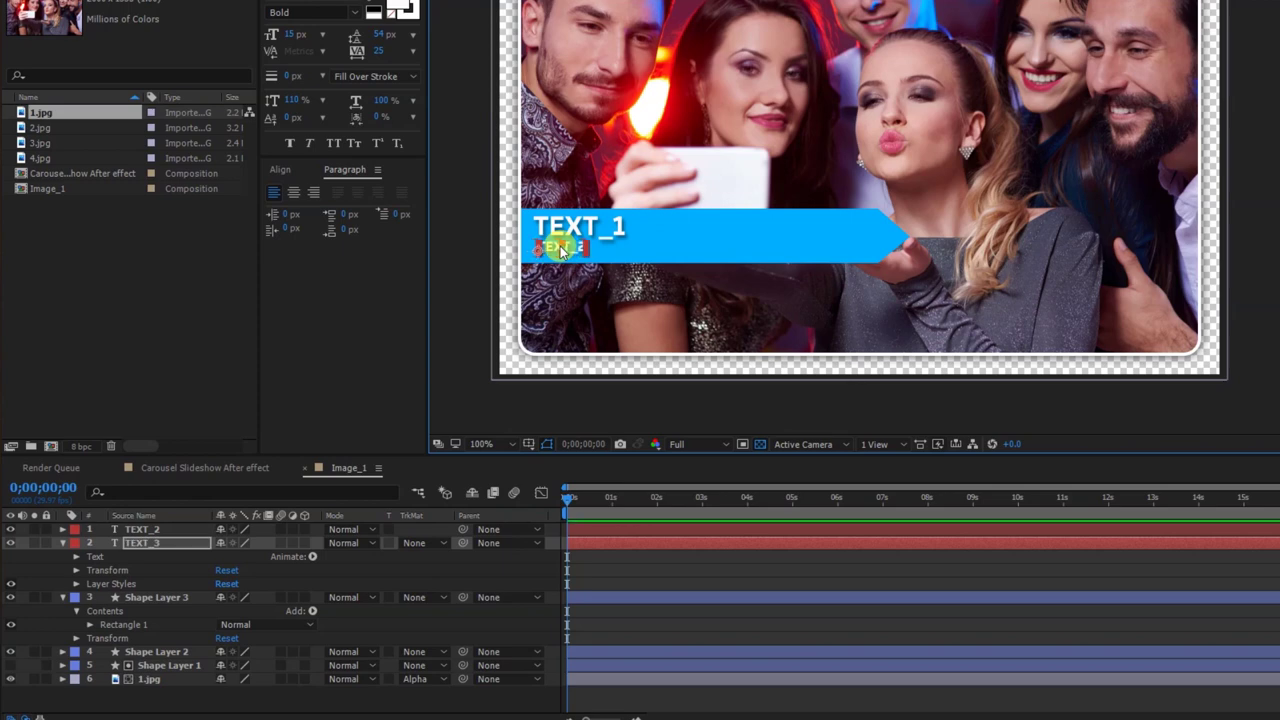
{"action": "left_click", "coordinate": [664, 678]}
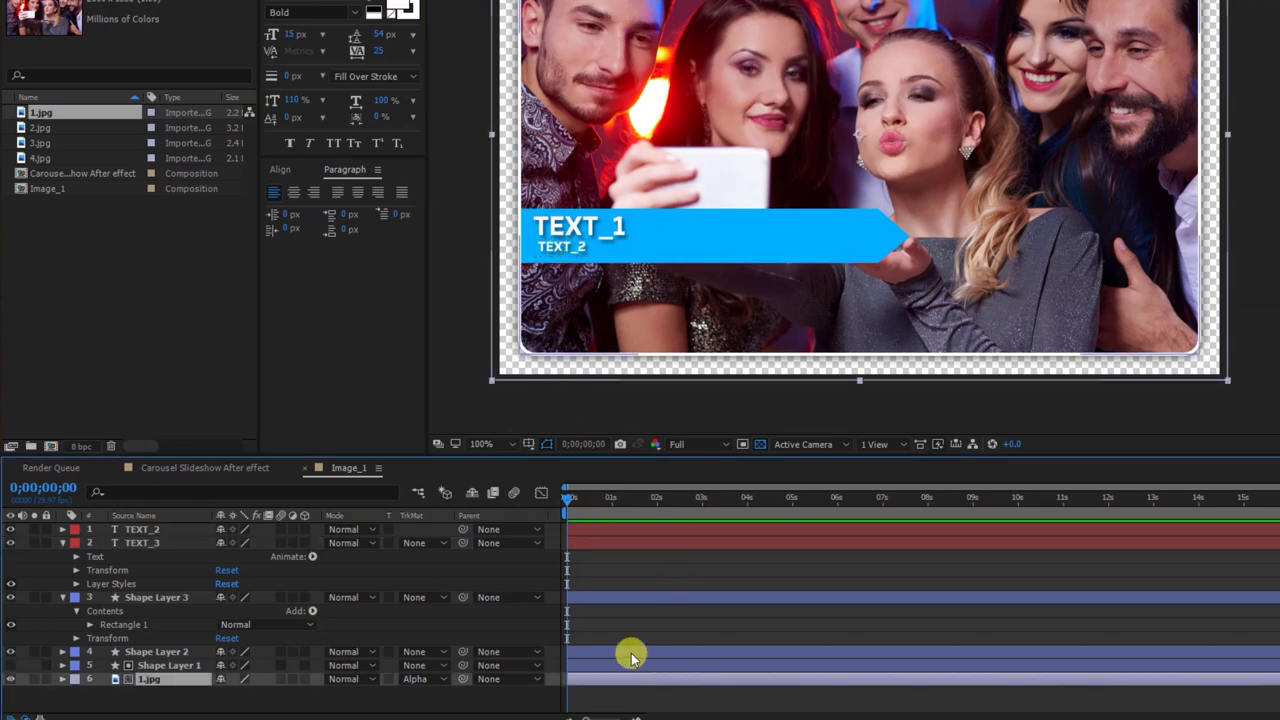
Step: Copy the 1.jpg layer's drop shadow style and paste it onto the blue banner shape layer
{"action": "left_click", "coordinate": [61, 679], "text": "ctrl"}
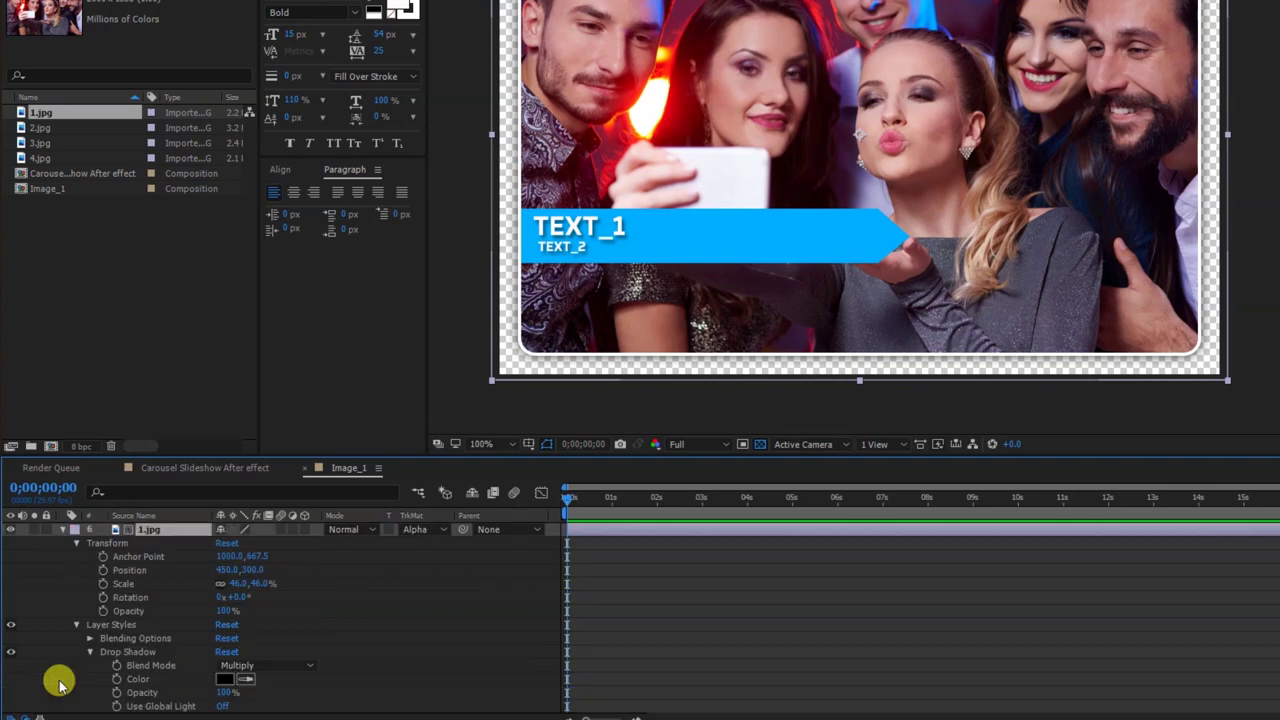
{"action": "left_click", "coordinate": [114, 624]}
{"action": "scroll", "coordinate": [400, 606], "scroll_direction": "up", "scroll_amount": 5}
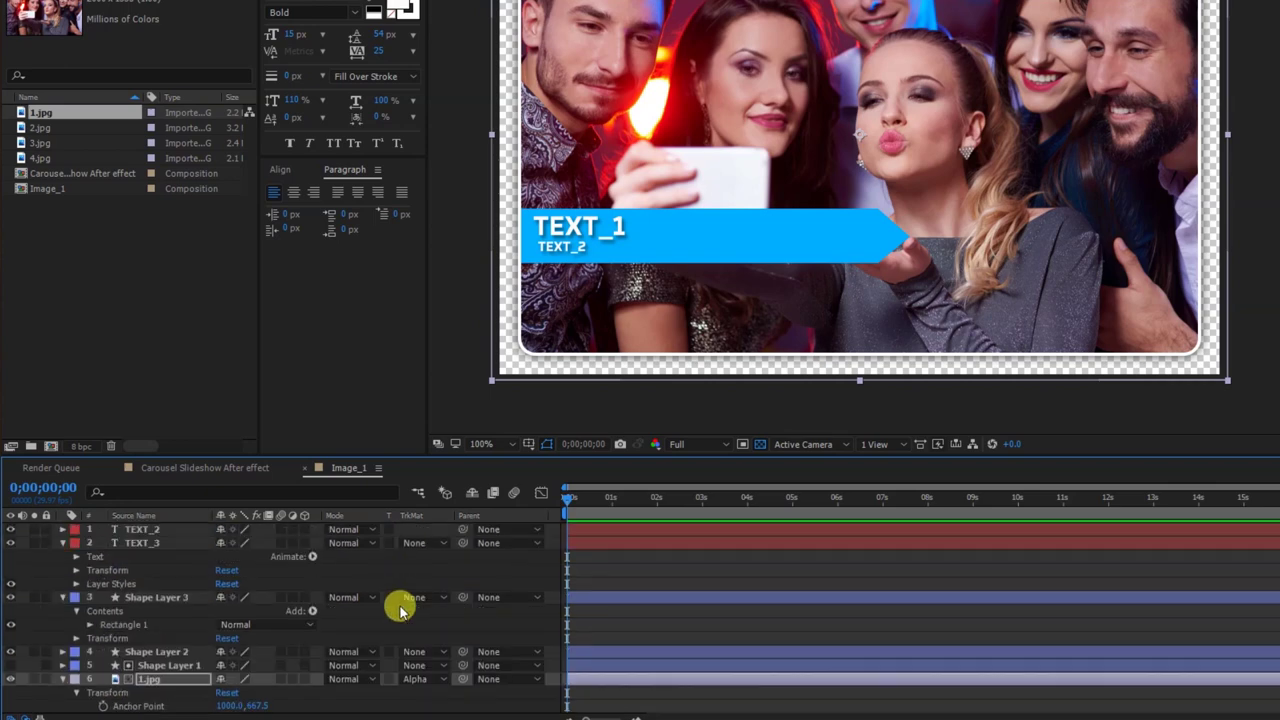
{"action": "left_click", "coordinate": [574, 597]}
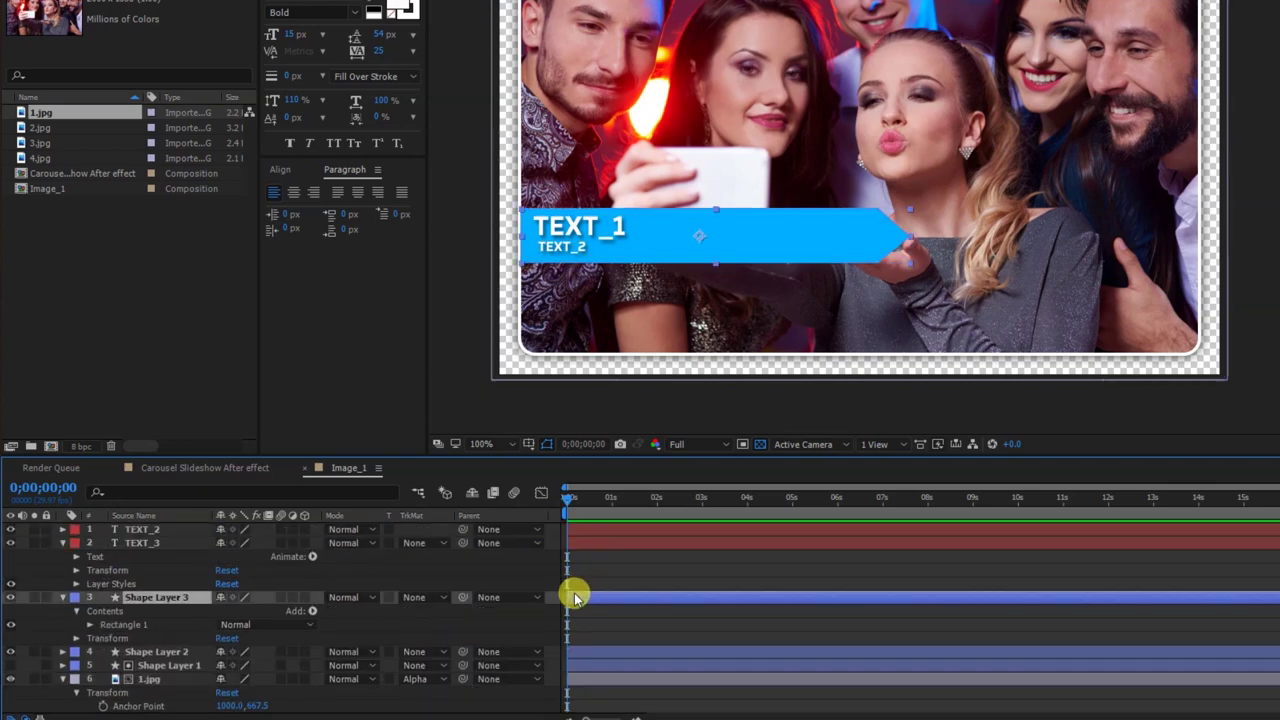
{"action": "key", "text": "ctrl+v"}
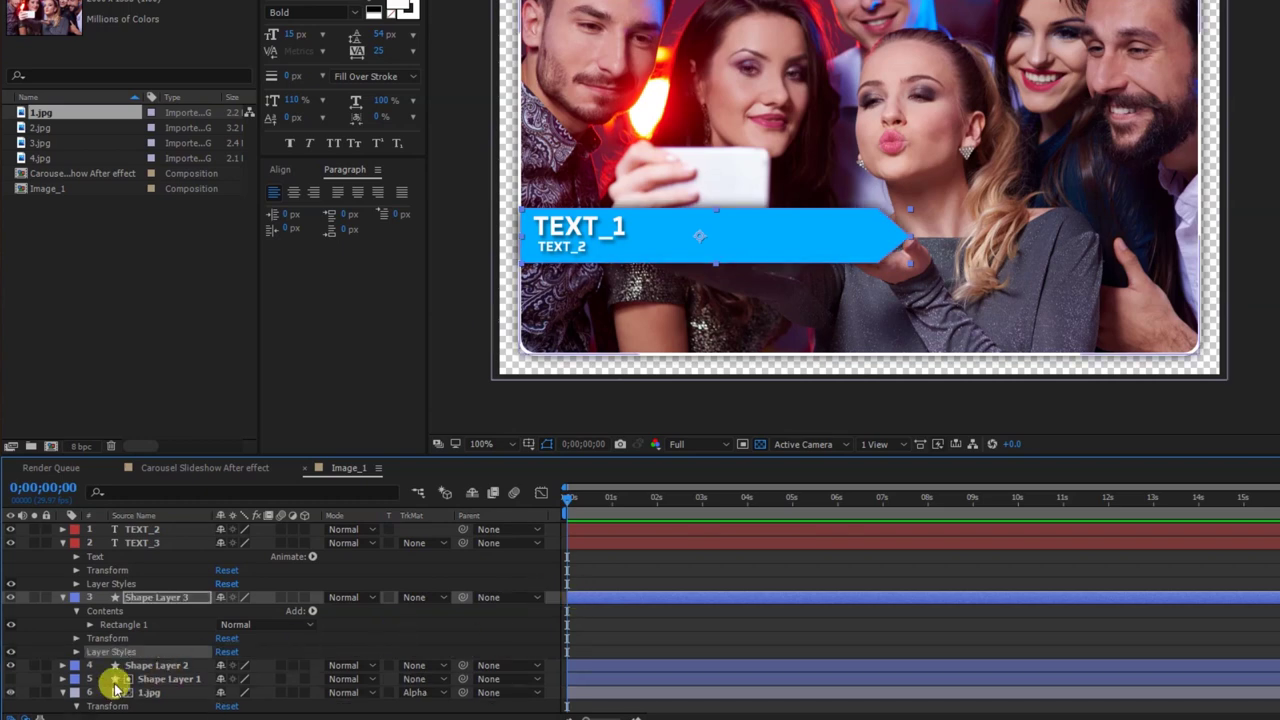
Step: Set the banner's drop shadow to distance 7, size 5 and 50% opacity
{"action": "left_click", "coordinate": [77, 651]}
{"action": "scroll", "coordinate": [92, 628], "scroll_direction": "down", "scroll_amount": 3}
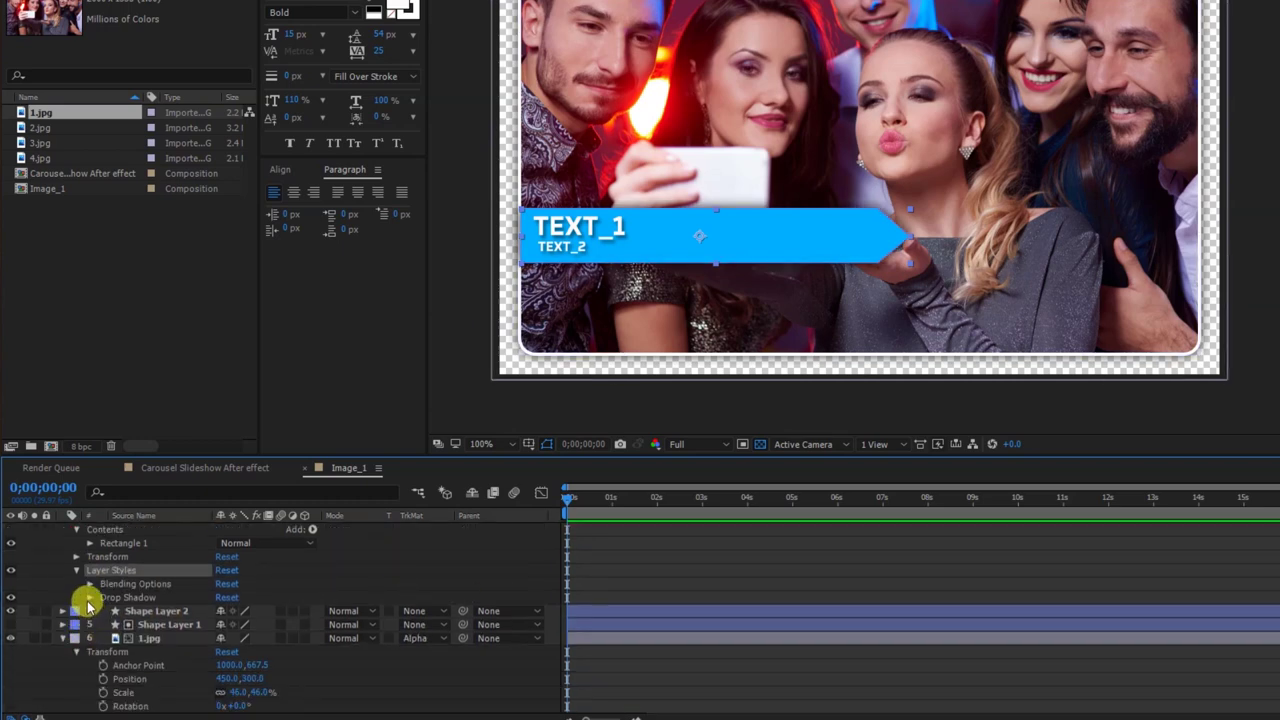
{"action": "left_click", "coordinate": [90, 597]}
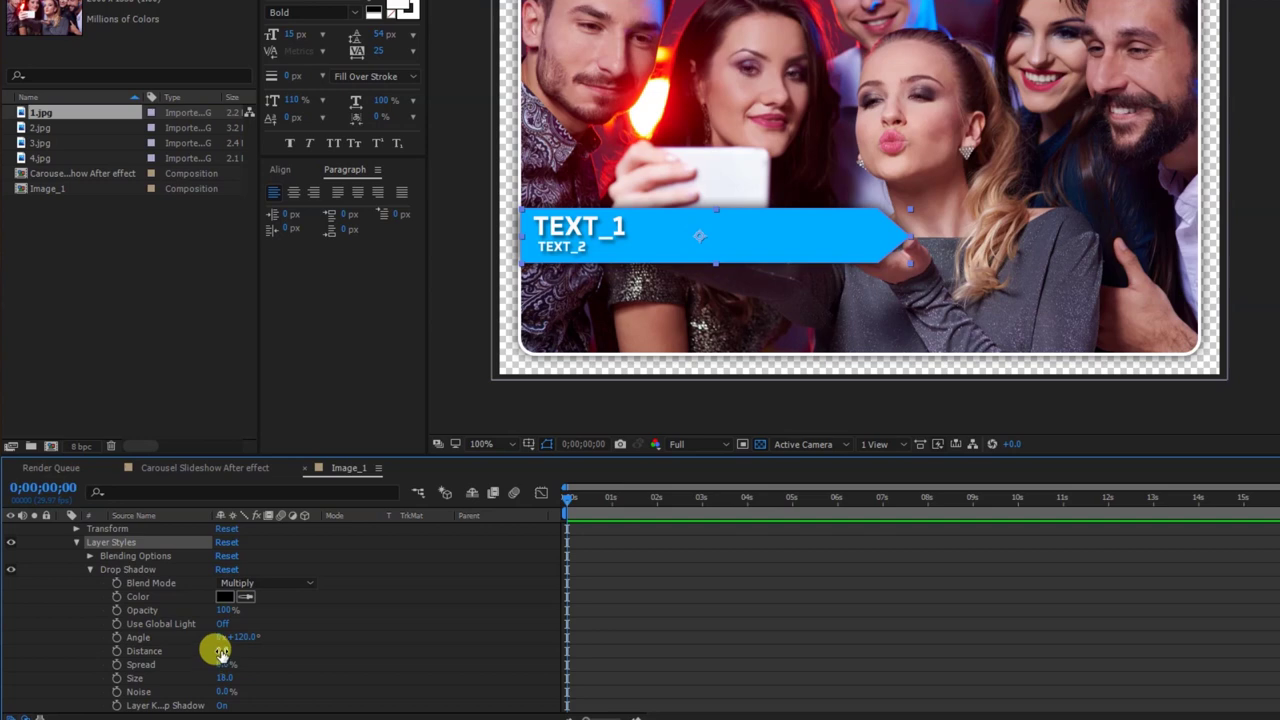
{"action": "left_click_drag", "start_coordinate": [222, 651], "coordinate": [222, 680]}
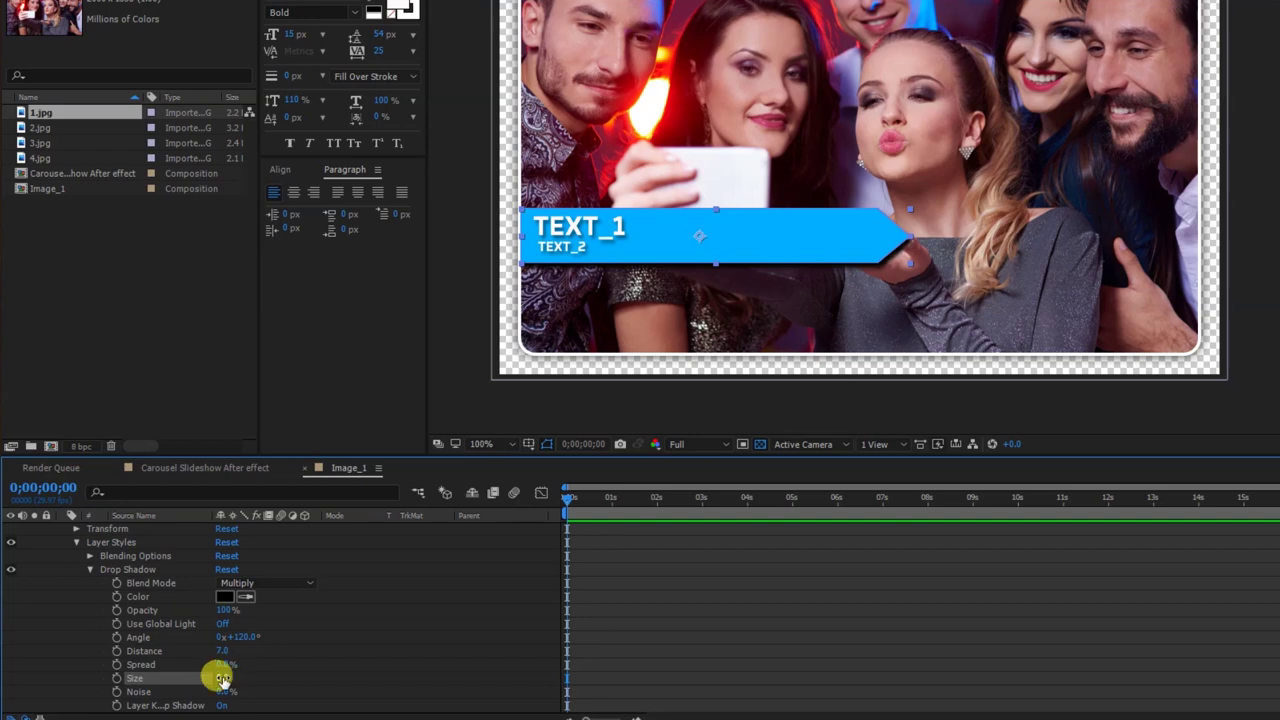
{"action": "left_click", "coordinate": [225, 608]}
{"action": "type", "text": "50"}
{"action": "key", "text": "Return"}
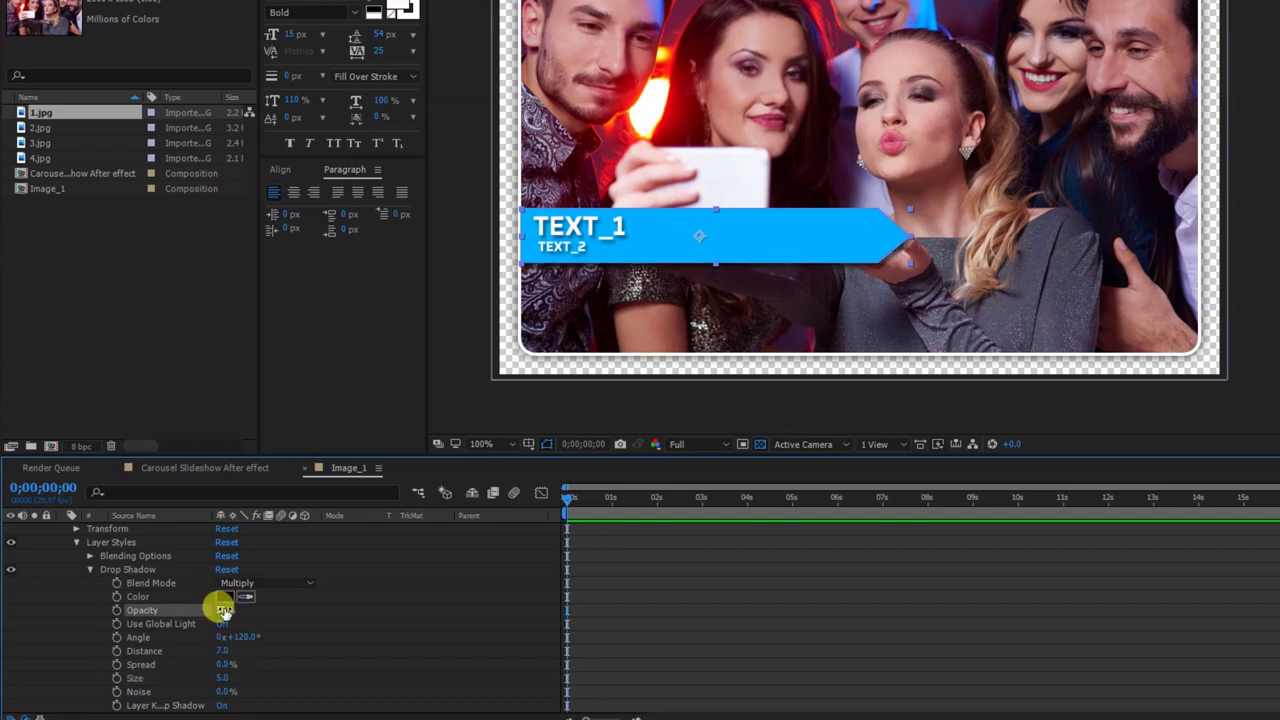
{"action": "left_click", "coordinate": [78, 542]}
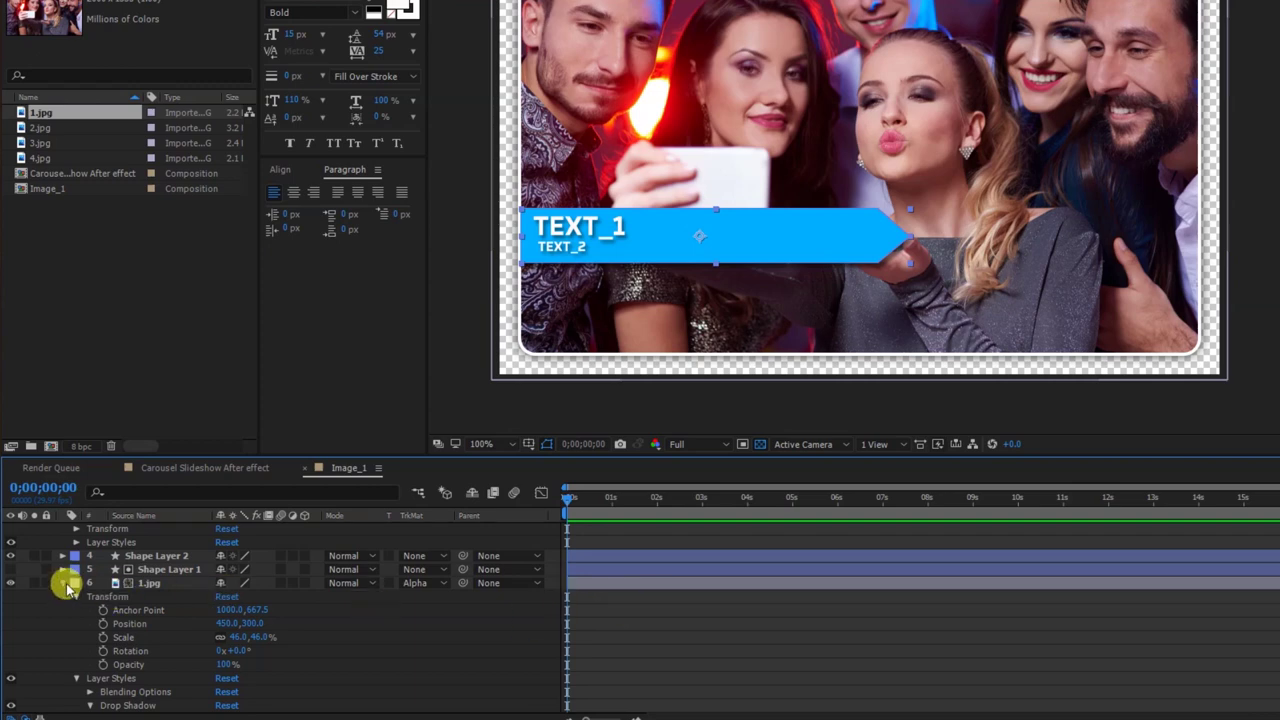
{"action": "left_click", "coordinate": [63, 584]}
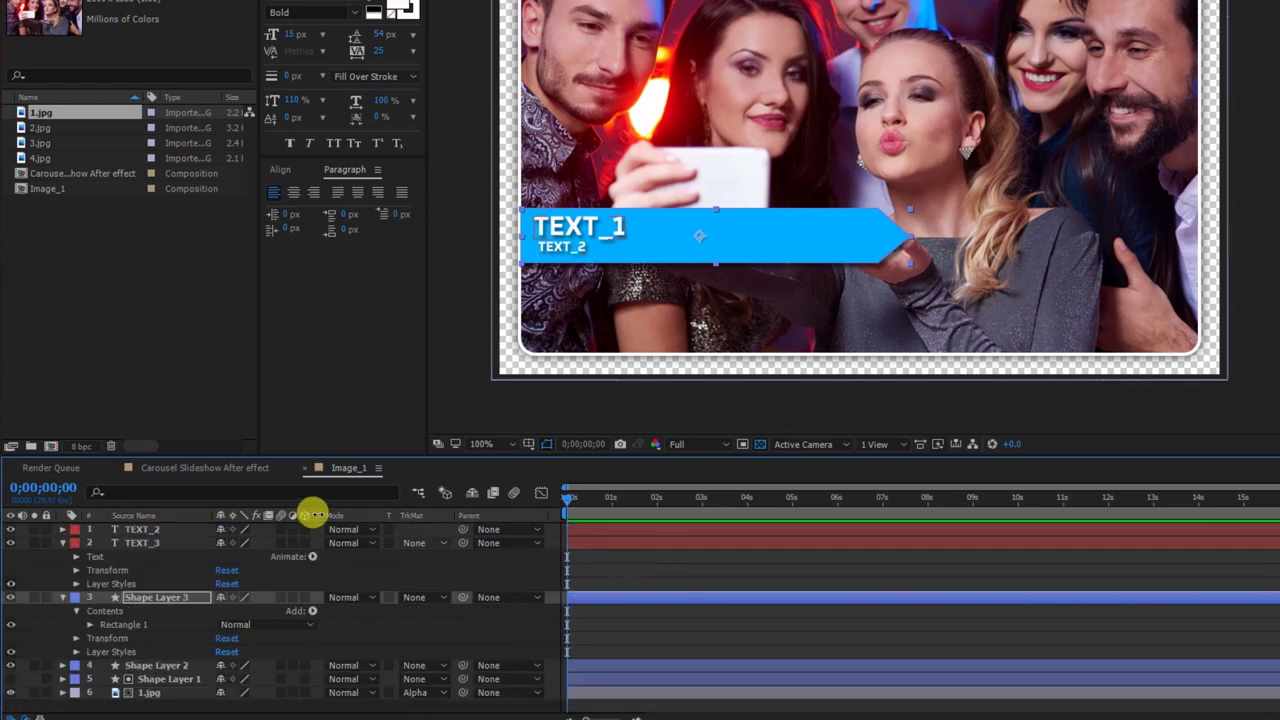
Step: Close Image_1 and duplicate it in the Project panel into Image_2, Image_3 and Image_4
{"action": "left_click", "coordinate": [305, 468]}
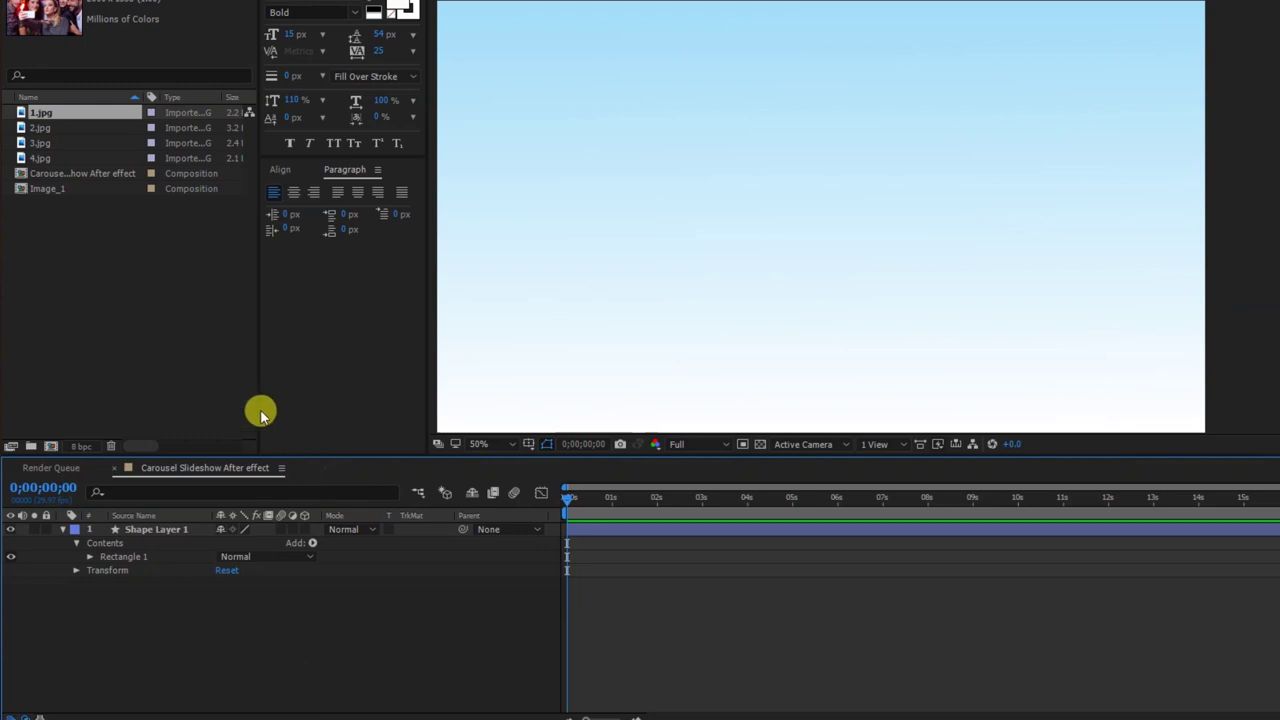
{"action": "left_click", "coordinate": [43, 196]}
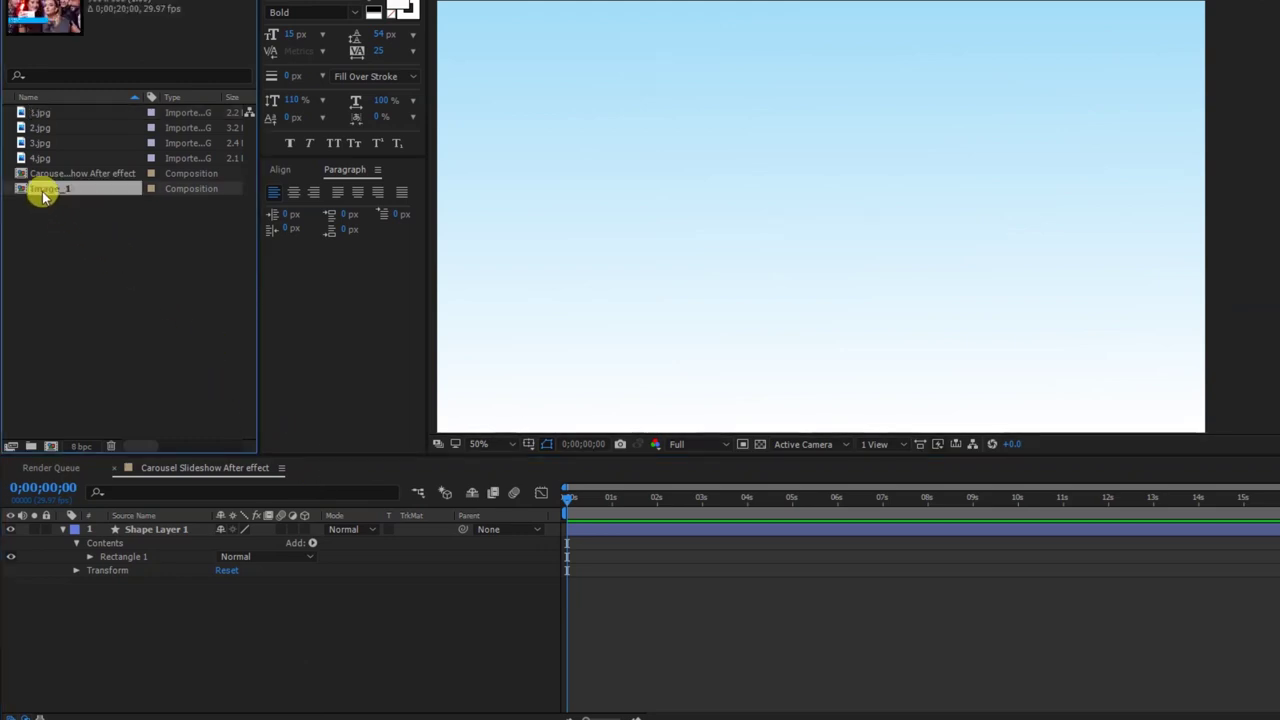
{"action": "key", "text": "Return"}
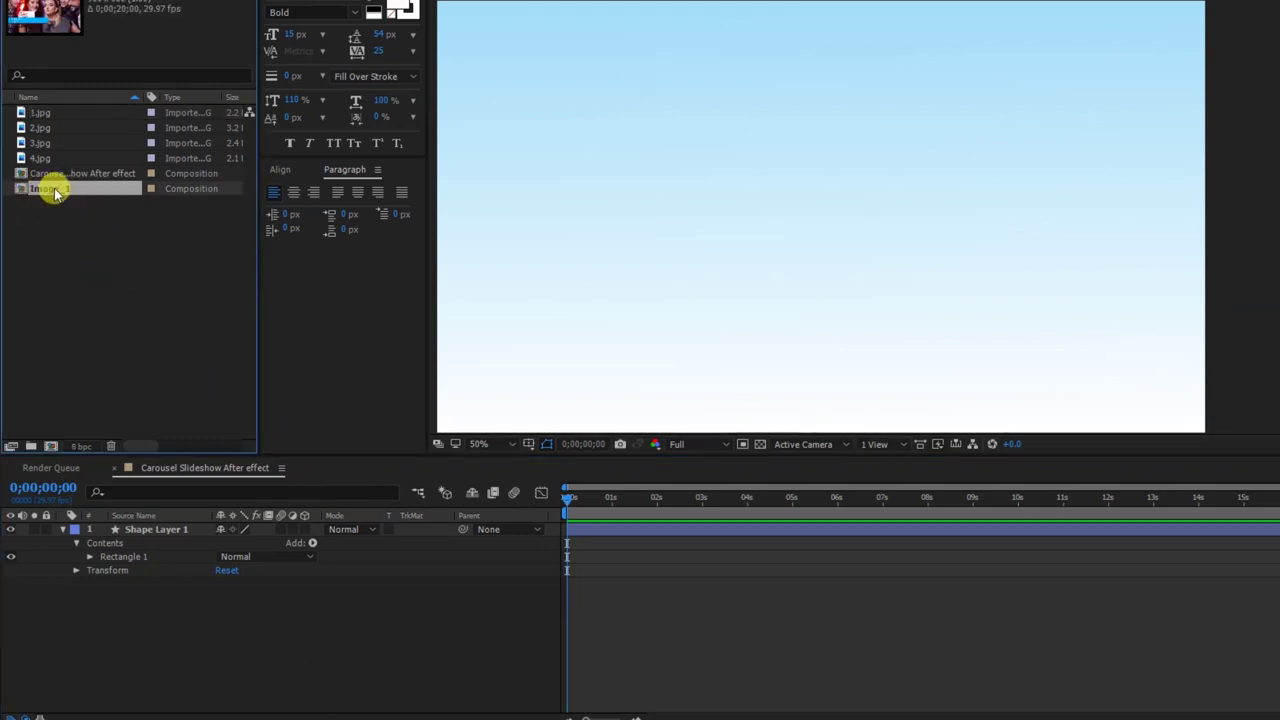
{"action": "key", "text": "Return"}
{"action": "key", "text": "ctrl+d"}
{"action": "key", "text": "ctrl+d"}
{"action": "key", "text": "ctrl+d"}
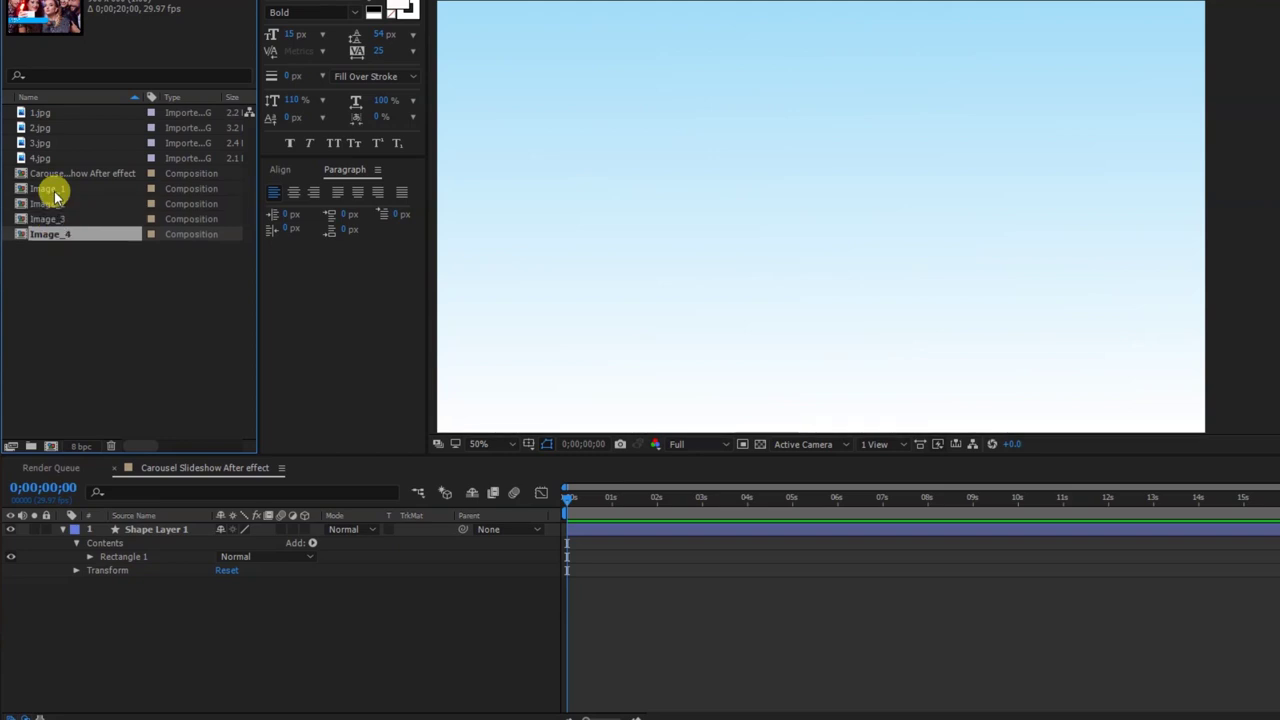
Step: Open the Image_2, Image_3 and Image_4 compositions for editing
{"action": "double_click", "coordinate": [55, 205]}
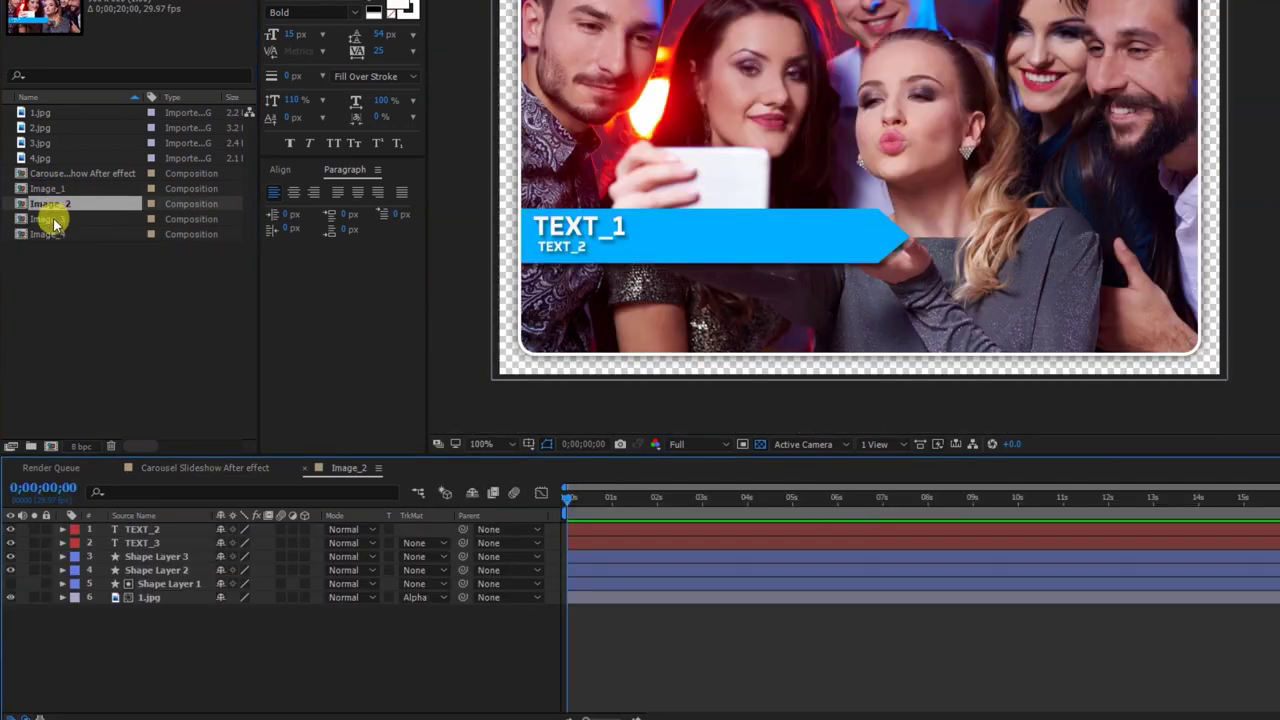
{"action": "double_click", "coordinate": [55, 220]}
{"action": "double_click", "coordinate": [55, 234]}
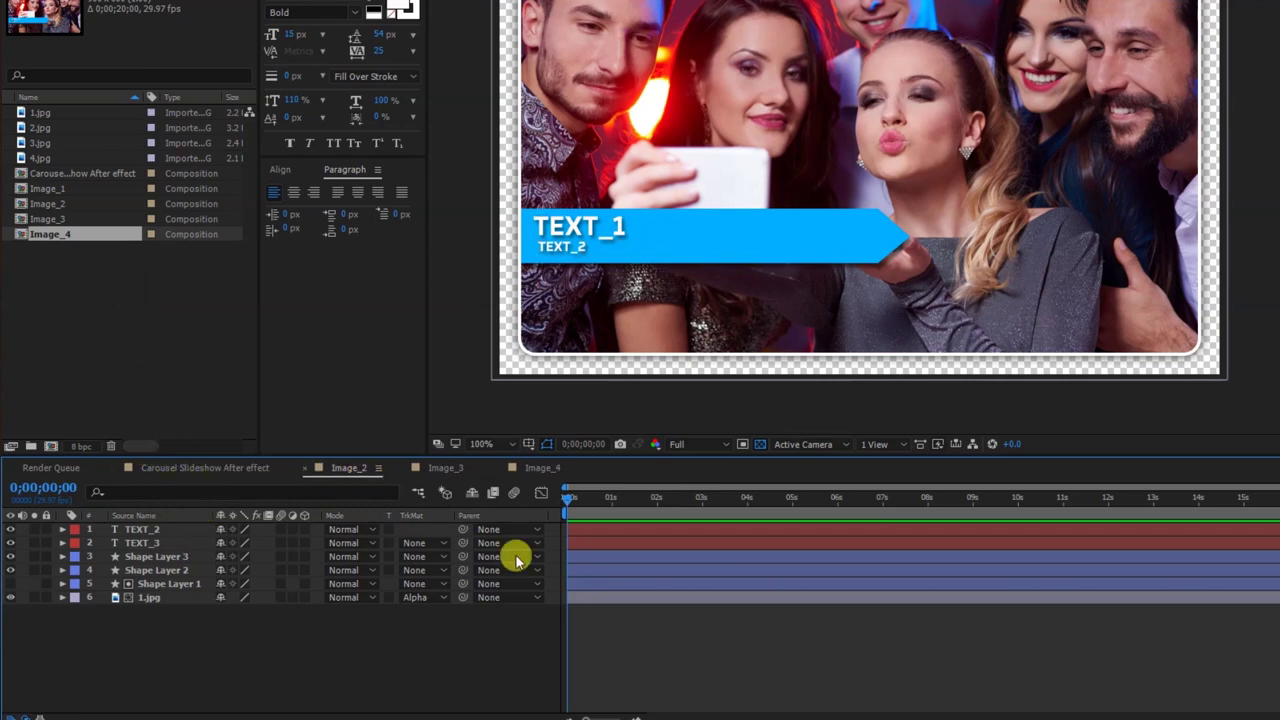
{"action": "left_click", "coordinate": [581, 600]}
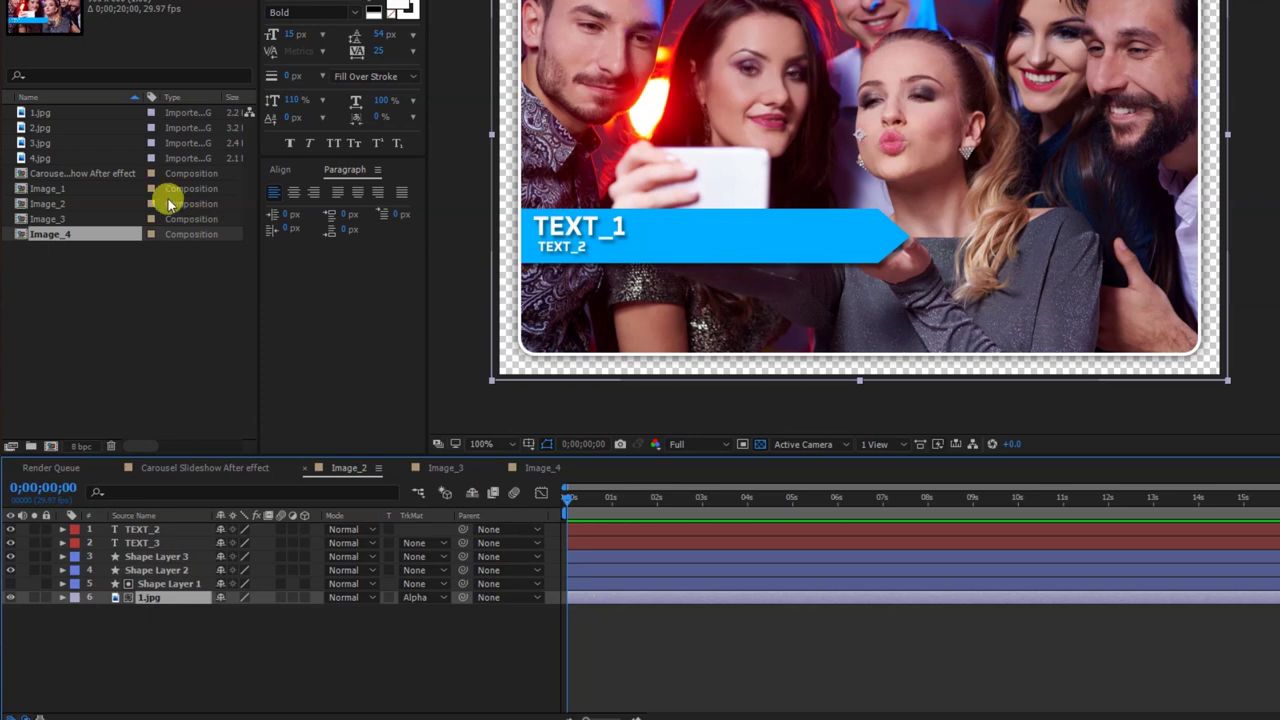
Step: Replace the 1.jpg photo with 2.jpg, 3.jpg and 4.jpg in Image_2, Image_3 and Image_4
{"action": "left_click", "coordinate": [36, 128]}
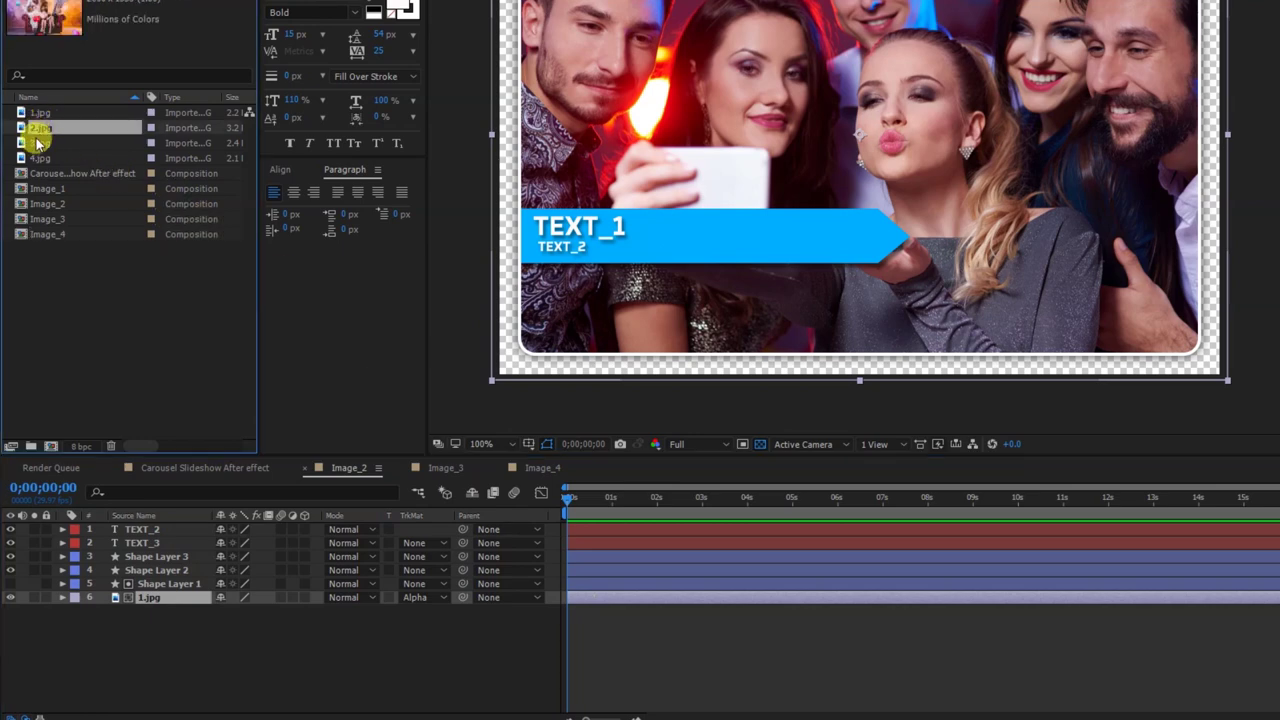
{"action": "left_click_drag", "start_coordinate": [42, 136], "coordinate": [171, 595]}
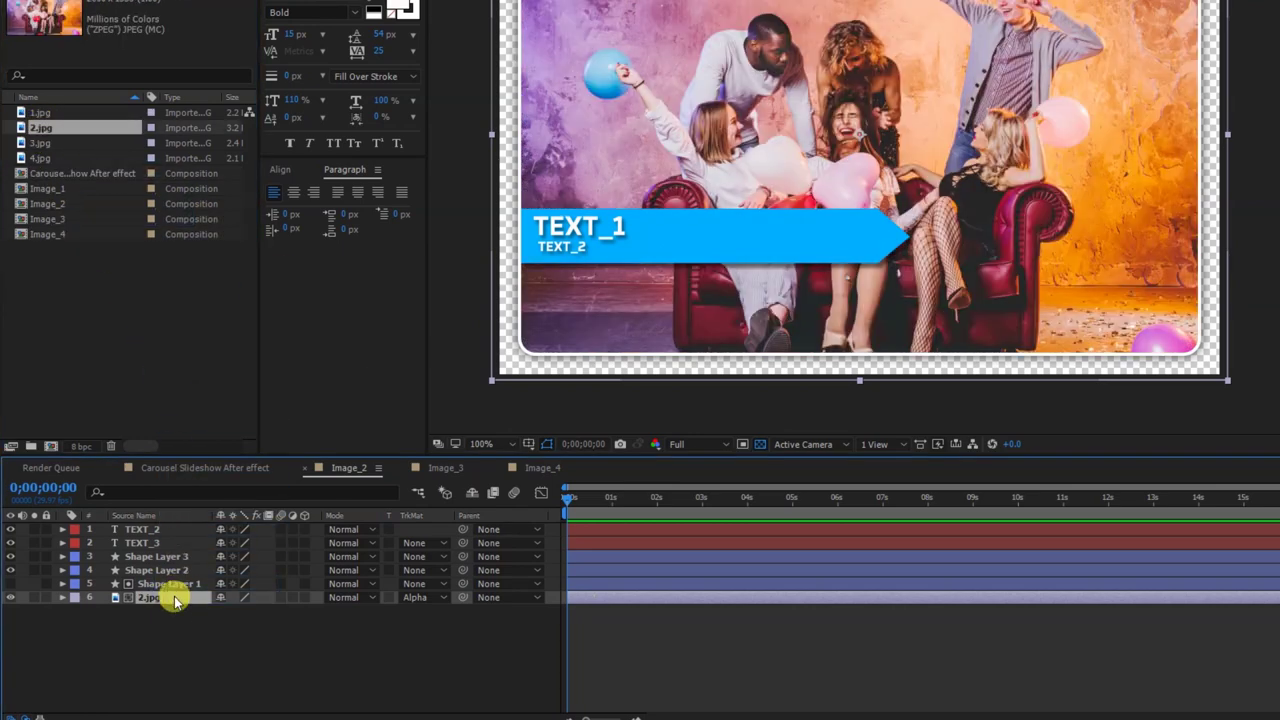
{"action": "left_click", "coordinate": [441, 470]}
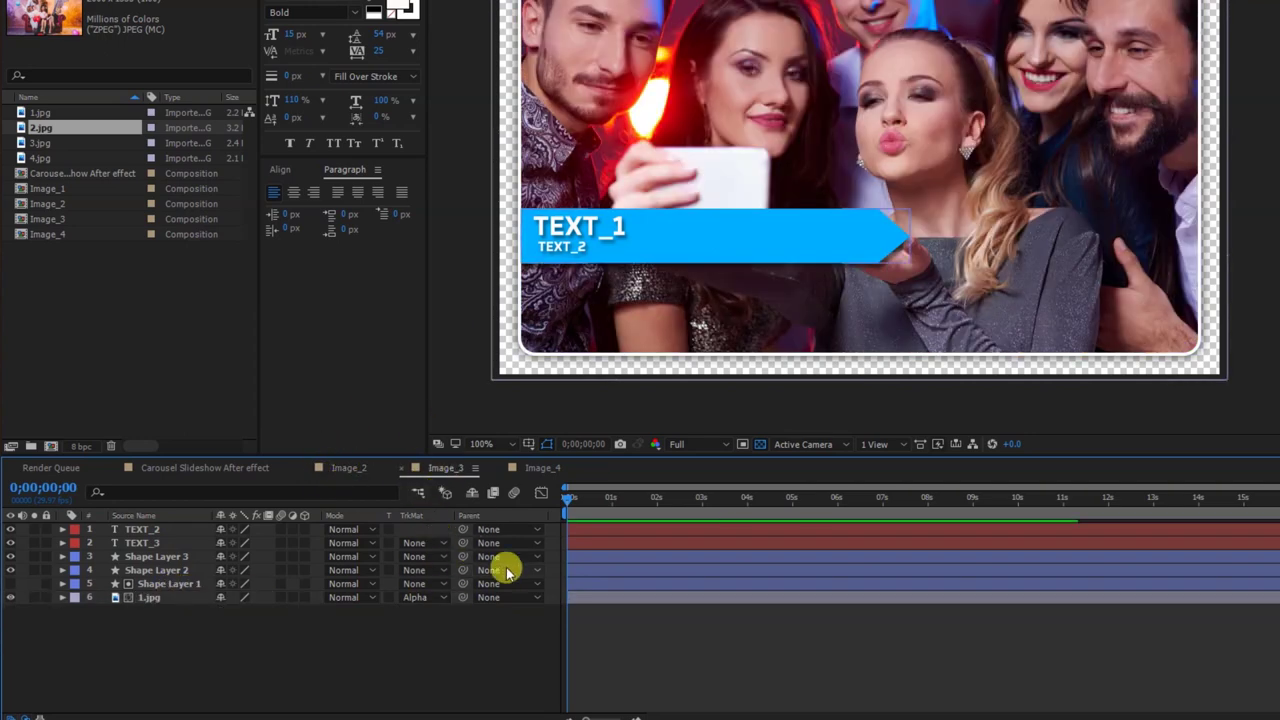
{"action": "left_click", "coordinate": [622, 597]}
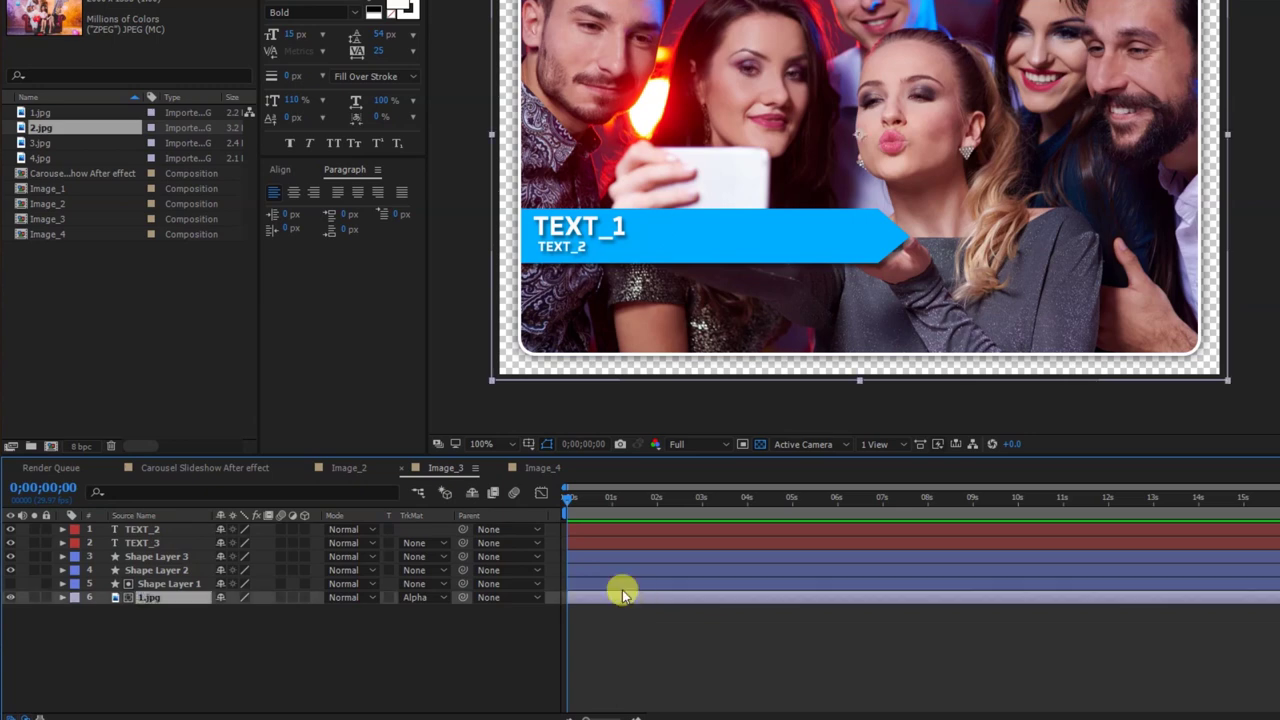
{"action": "left_click", "coordinate": [52, 146]}
{"action": "left_click_drag", "start_coordinate": [33, 146], "coordinate": [143, 598]}
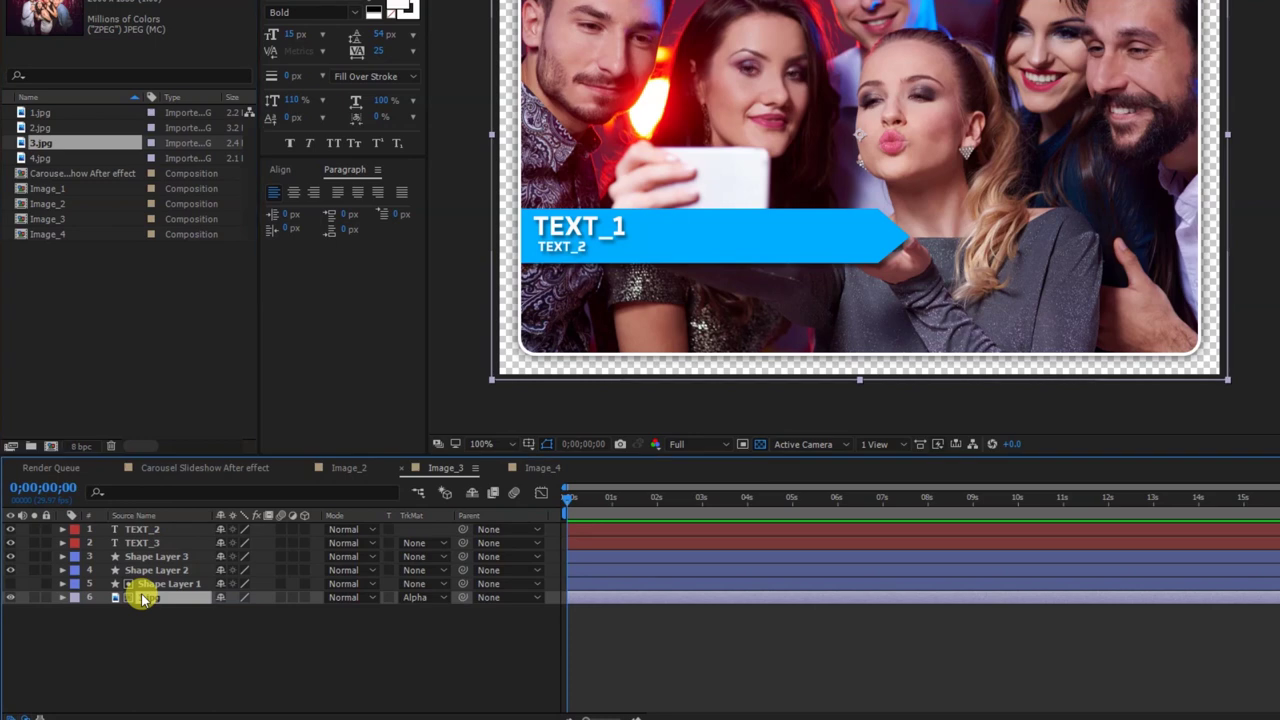
{"action": "left_click", "coordinate": [505, 468]}
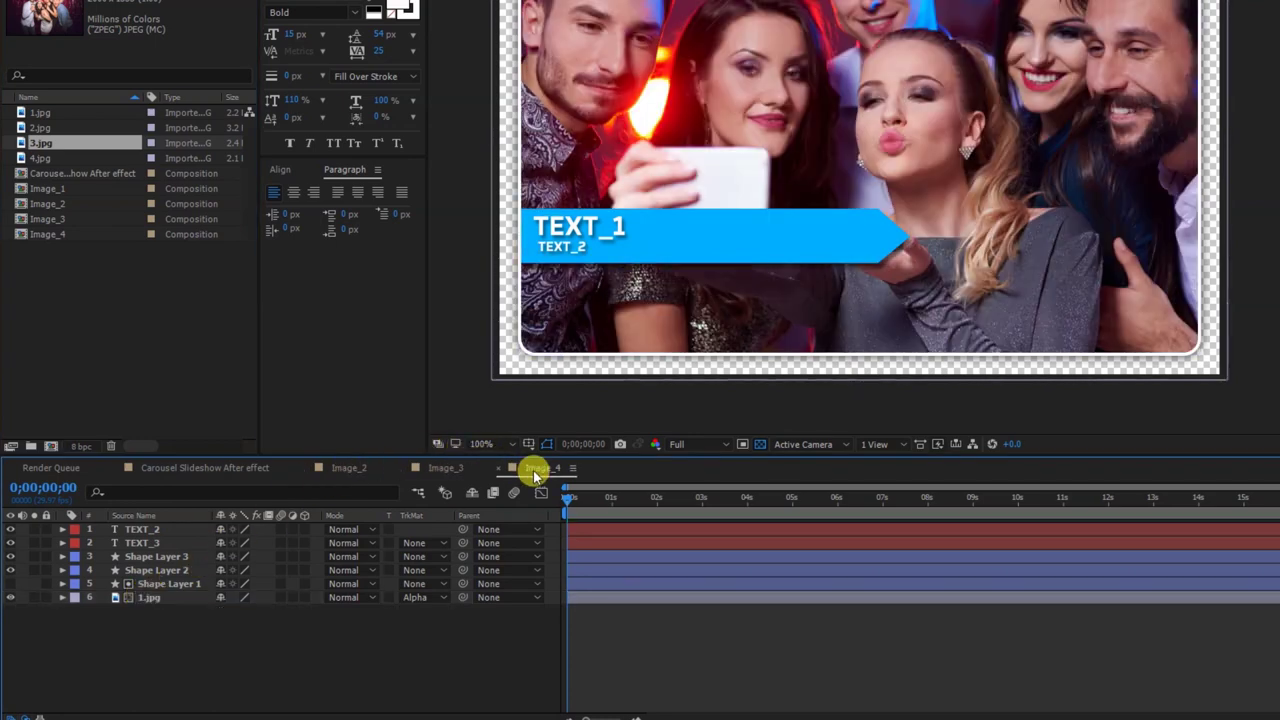
{"action": "left_click", "coordinate": [583, 598]}
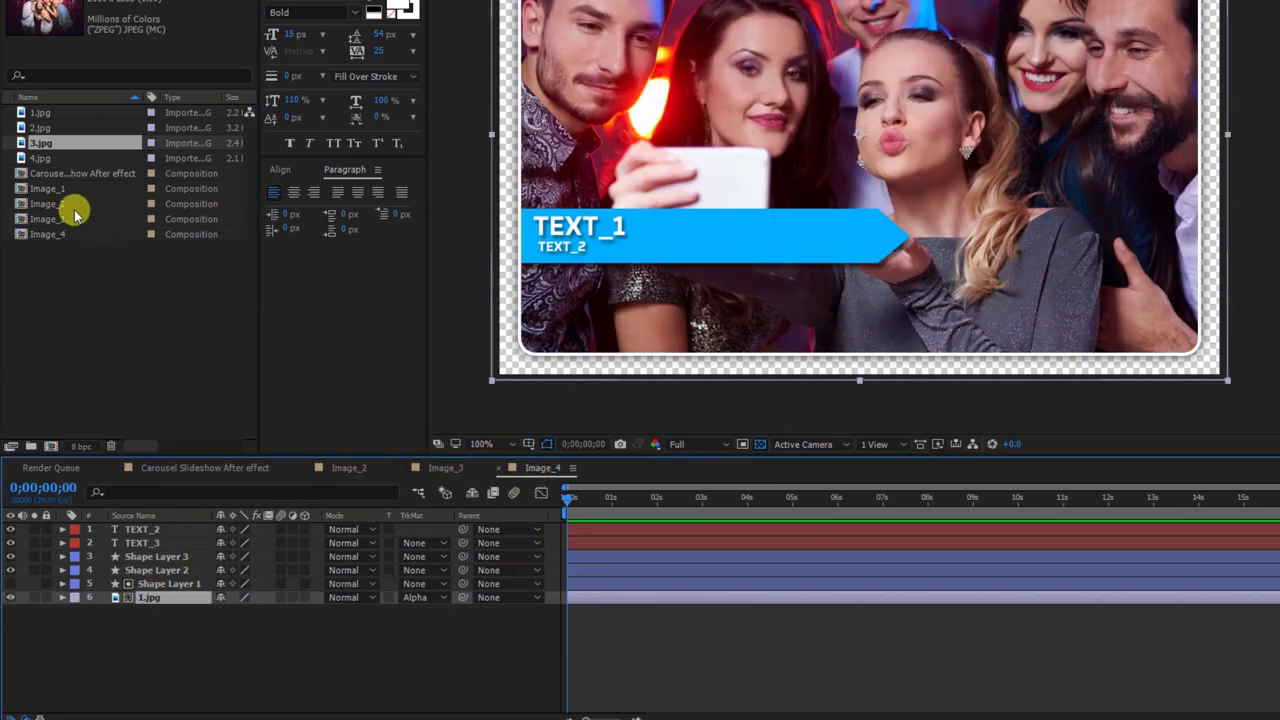
{"action": "left_click_drag", "start_coordinate": [40, 158], "coordinate": [135, 598]}
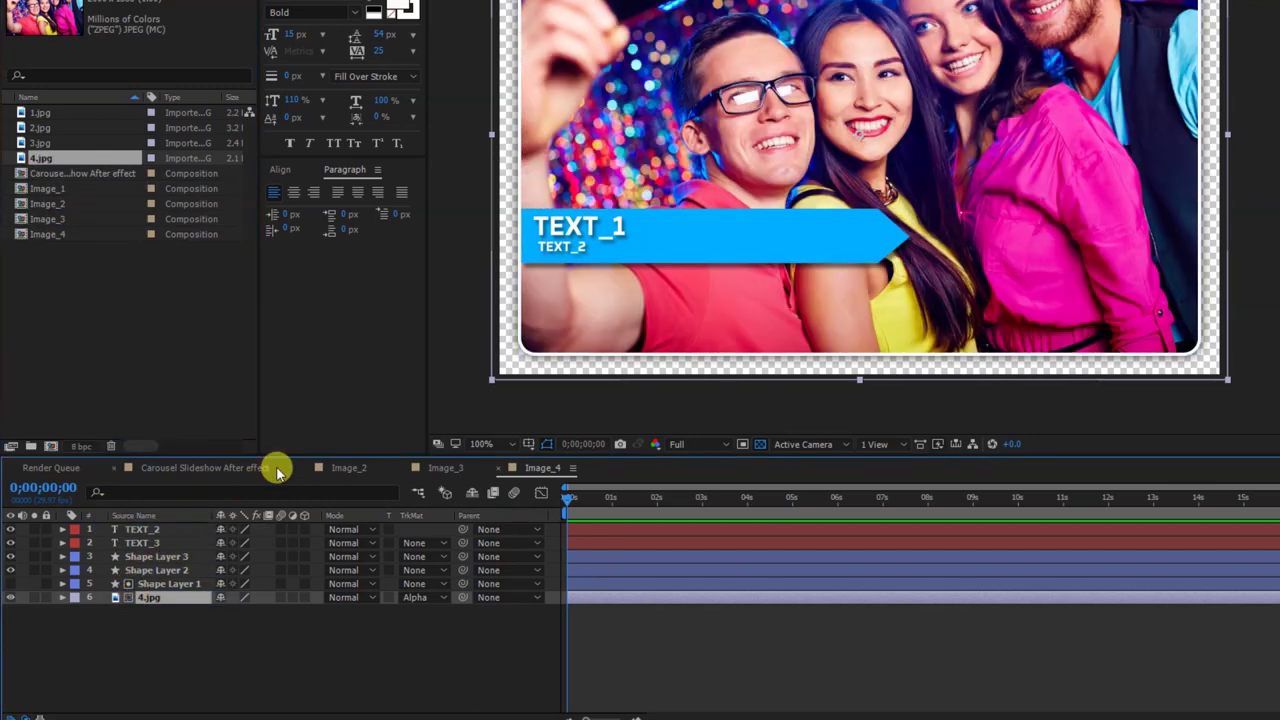
{"action": "left_click", "coordinate": [170, 468]}
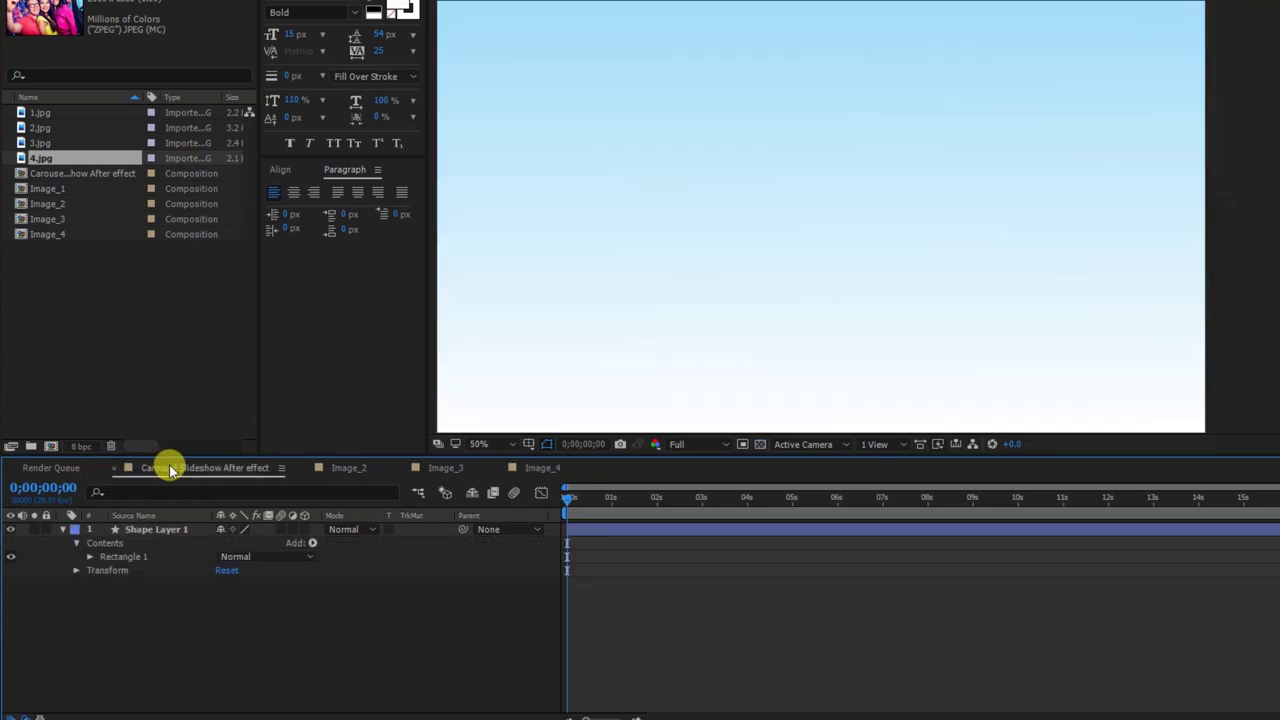
Step: Add Image_1 through Image_4 to the Carousel Slideshow After effect composition
{"action": "left_click", "coordinate": [45, 191]}
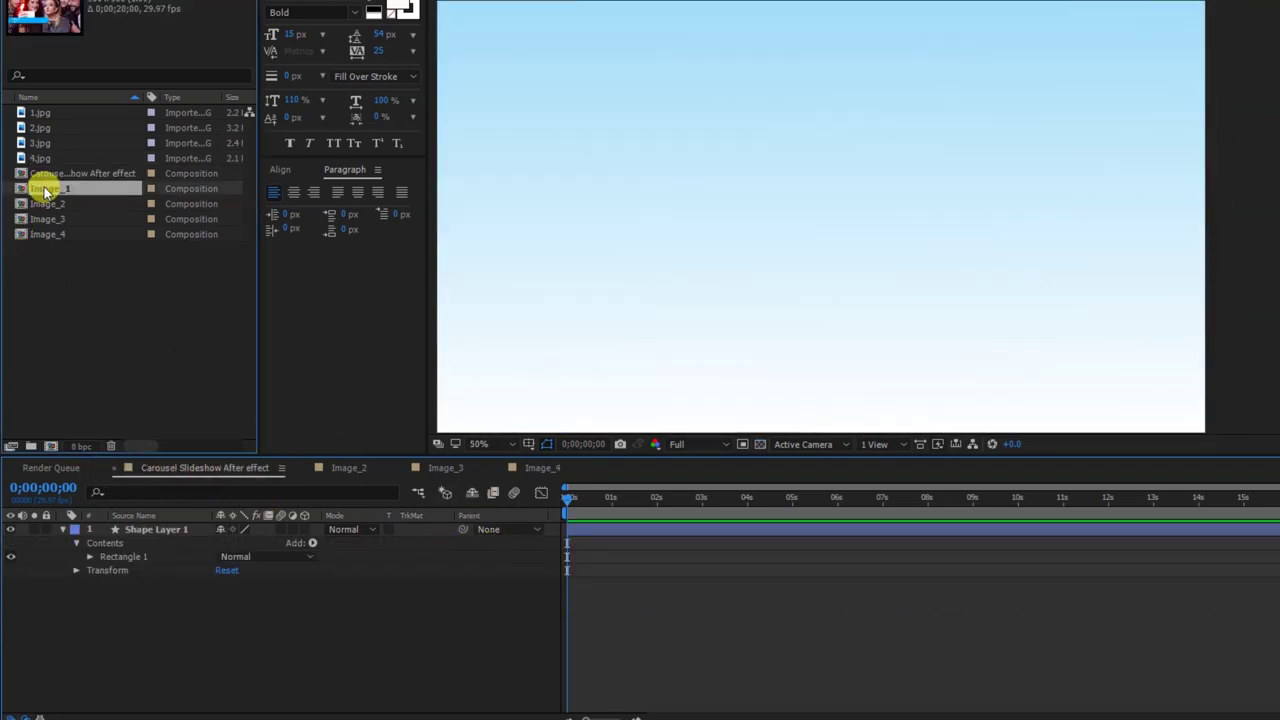
{"action": "left_click", "coordinate": [48, 234], "text": "shift"}
{"action": "left_click_drag", "start_coordinate": [47, 196], "coordinate": [117, 530]}
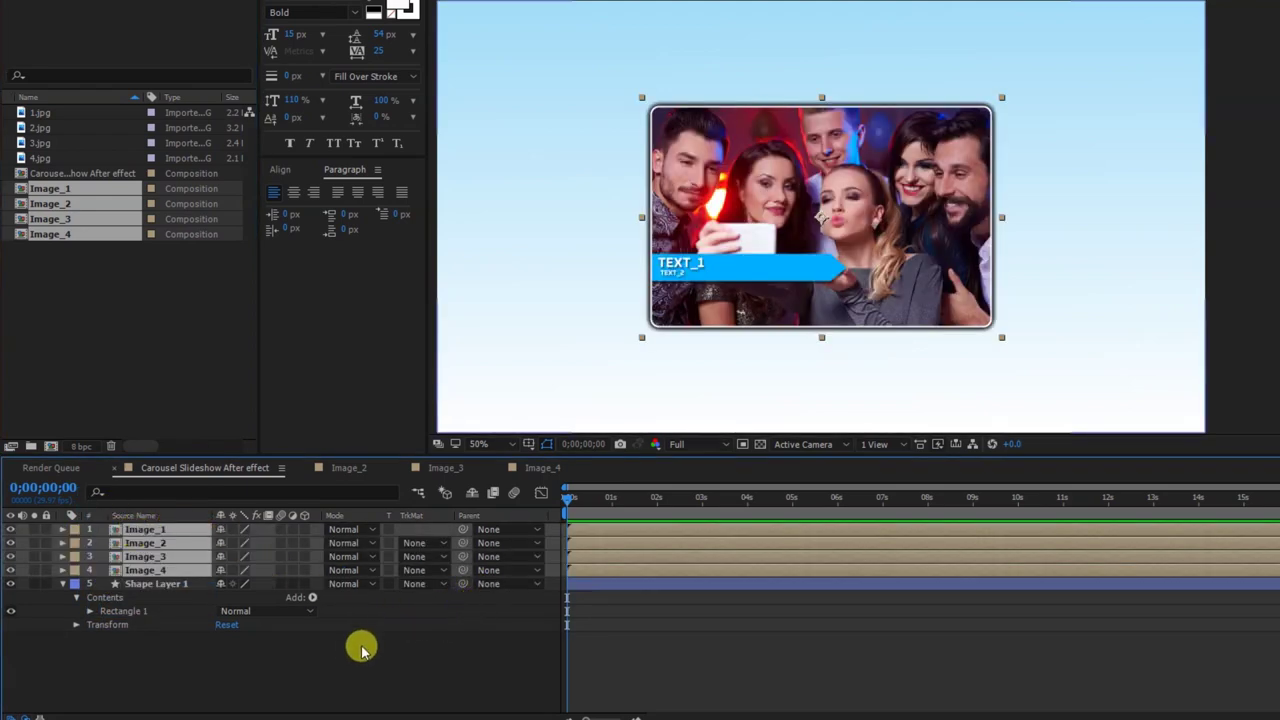
Step: Add a Null Object layer and switch the four image layers to 3D
{"action": "left_click", "coordinate": [351, 674]}
{"action": "right_click", "coordinate": [353, 676]}
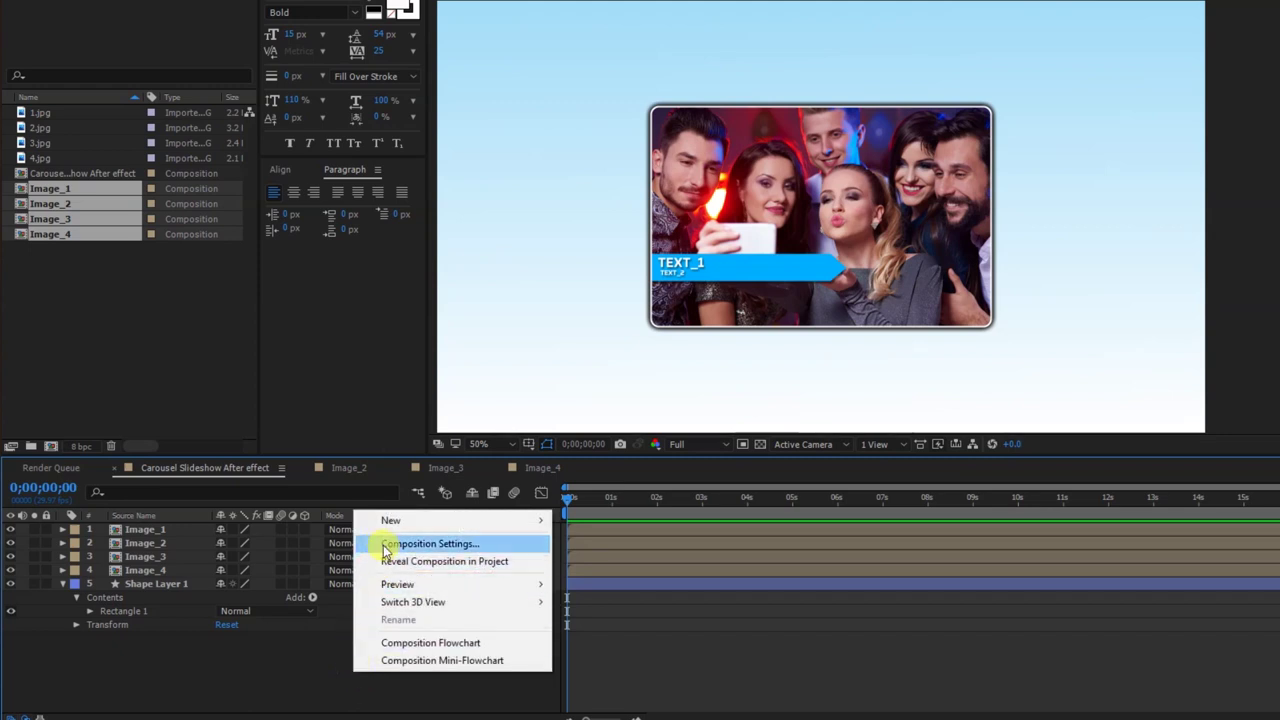
{"action": "mouse_move", "coordinate": [386, 521]}
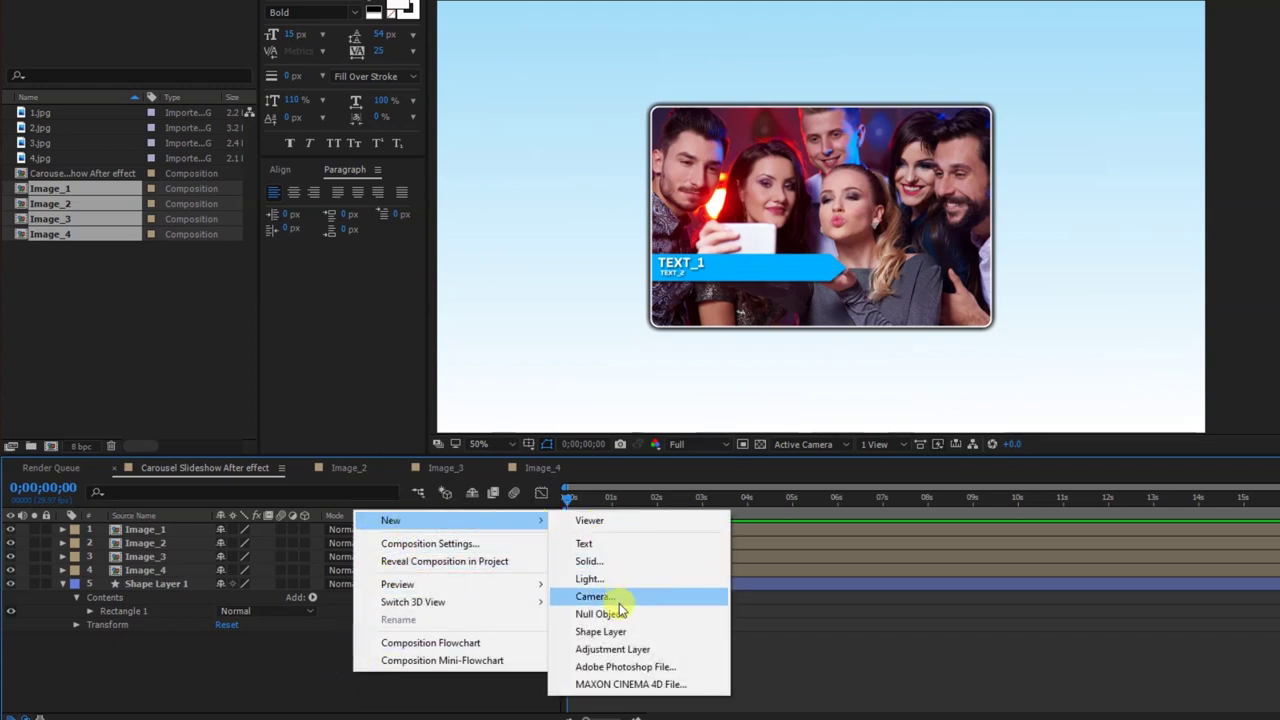
{"action": "left_click", "coordinate": [600, 614]}
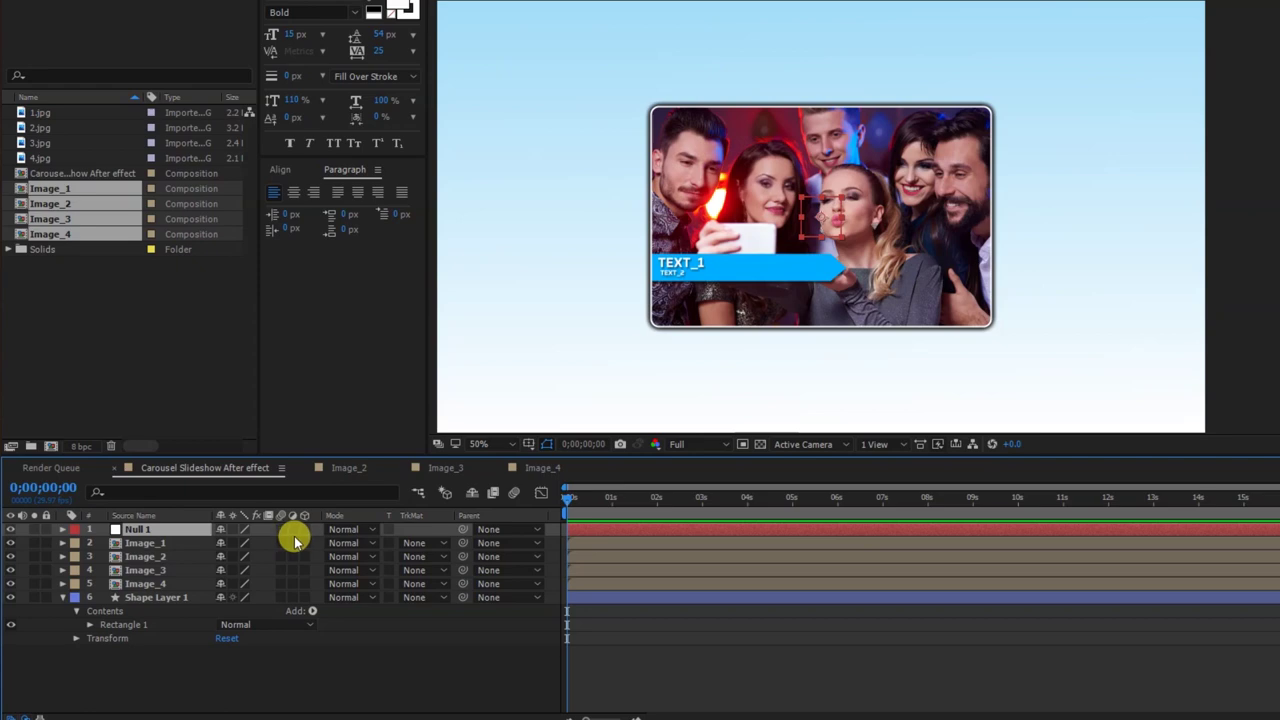
{"action": "left_click_drag", "start_coordinate": [307, 558], "coordinate": [306, 584]}
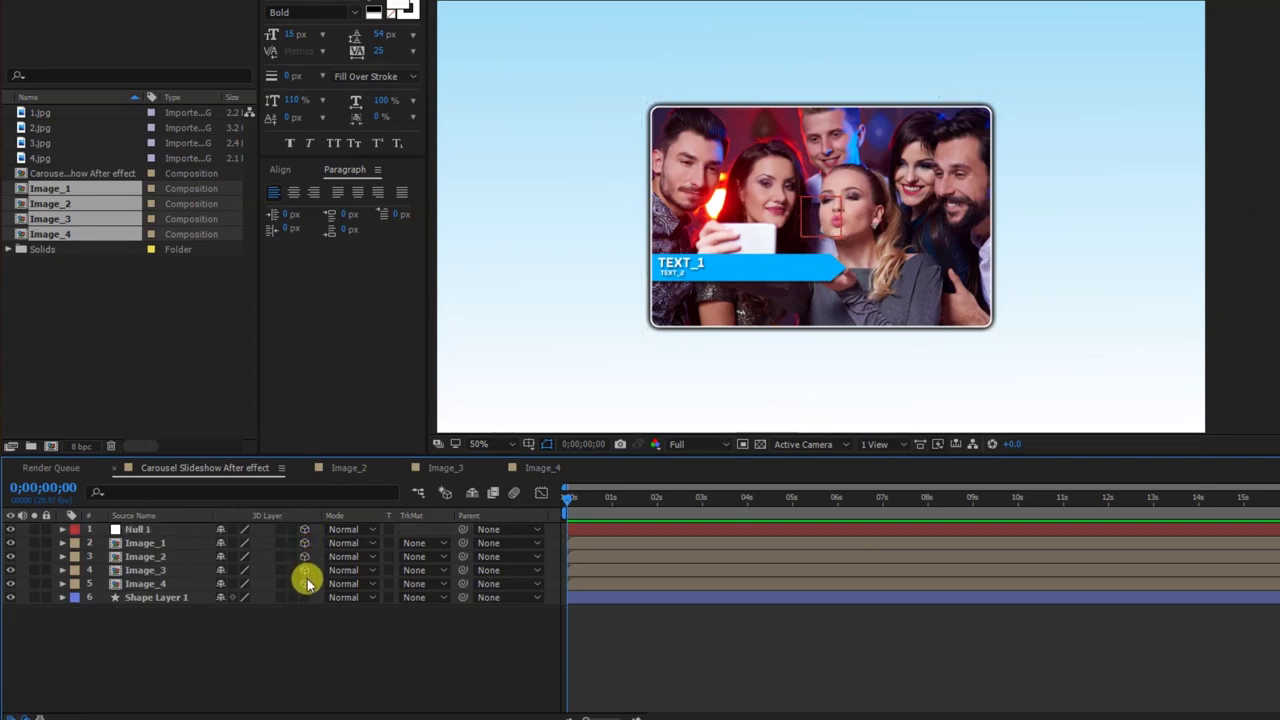
Step: Switch the viewer to a 2 Views - Horizontal layout with Top and Active Camera views
{"action": "left_click", "coordinate": [874, 444]}
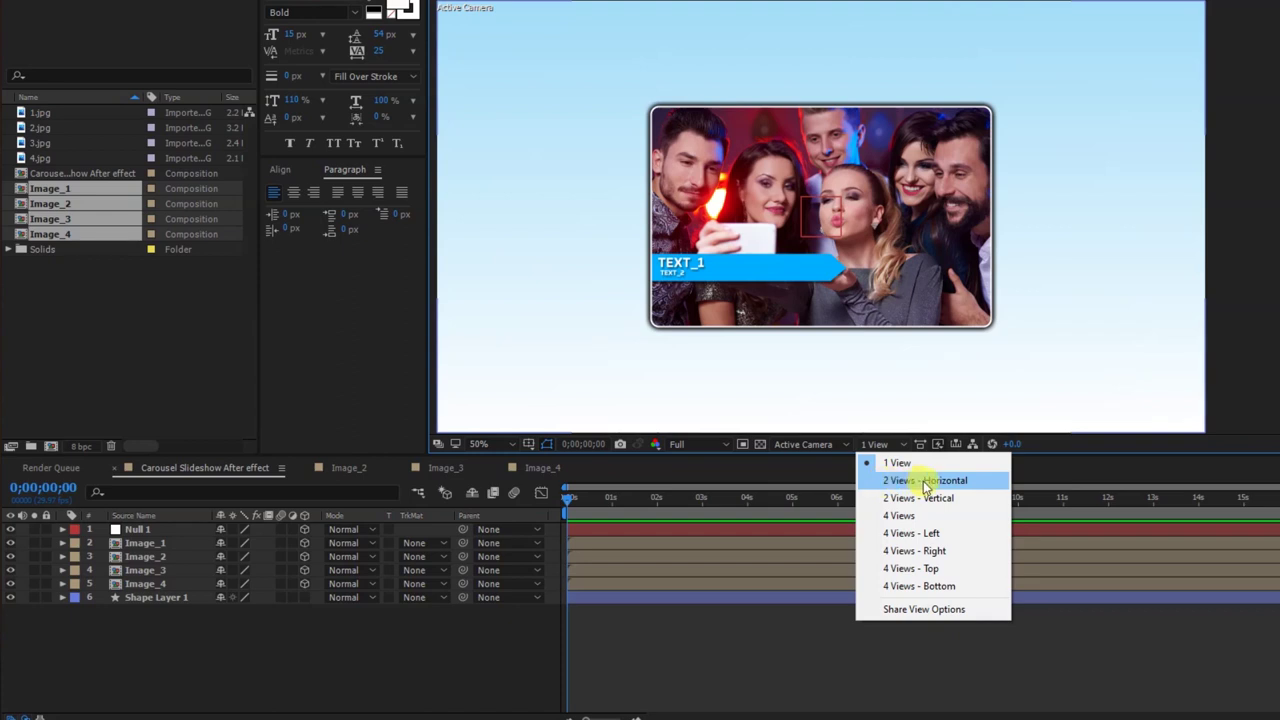
{"action": "left_click", "coordinate": [925, 480]}
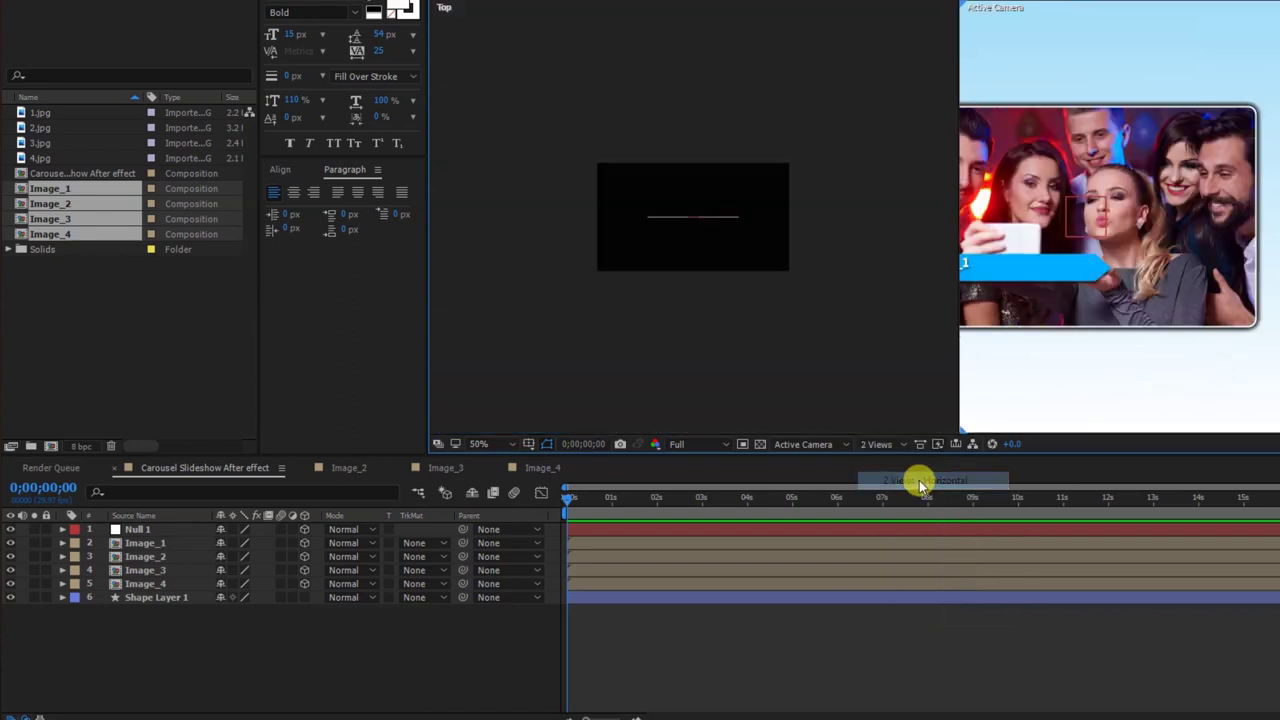
{"action": "left_click", "coordinate": [628, 543]}
{"action": "left_click", "coordinate": [631, 583], "text": "shift"}
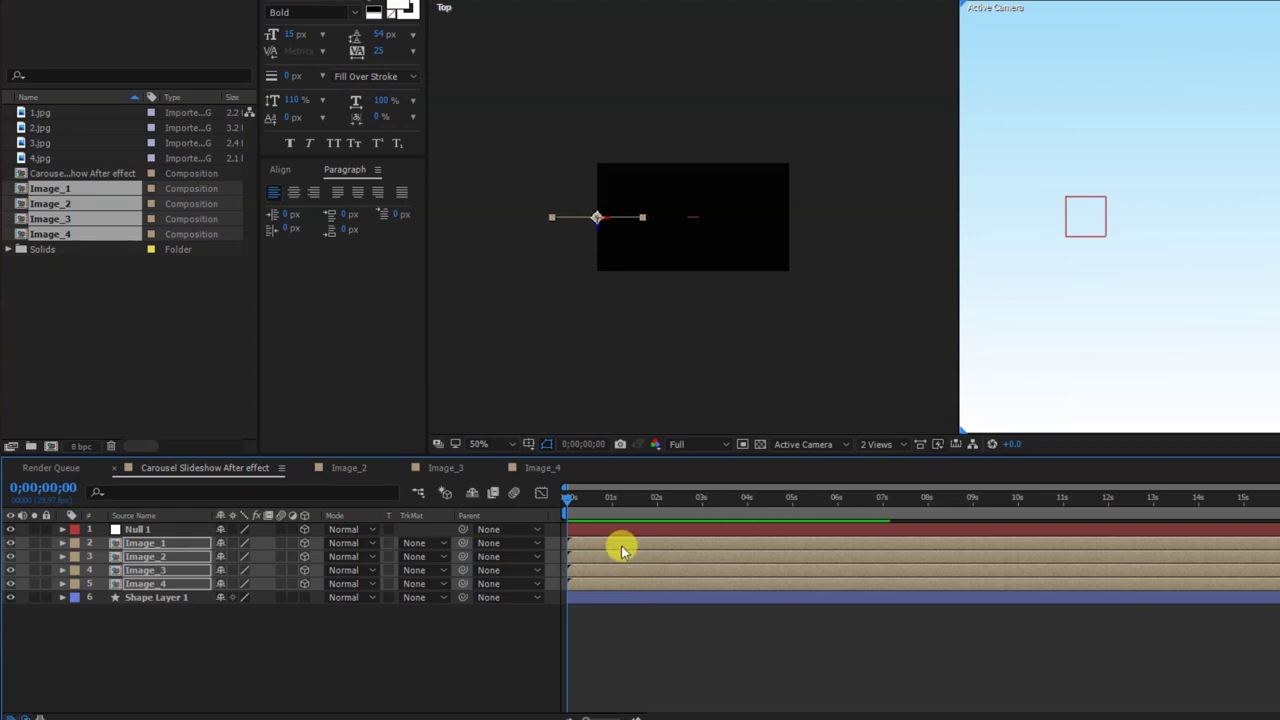
Step: Reveal Null 1's rotation properties with R
{"action": "left_click", "coordinate": [593, 528]}
{"action": "key", "text": "r"}
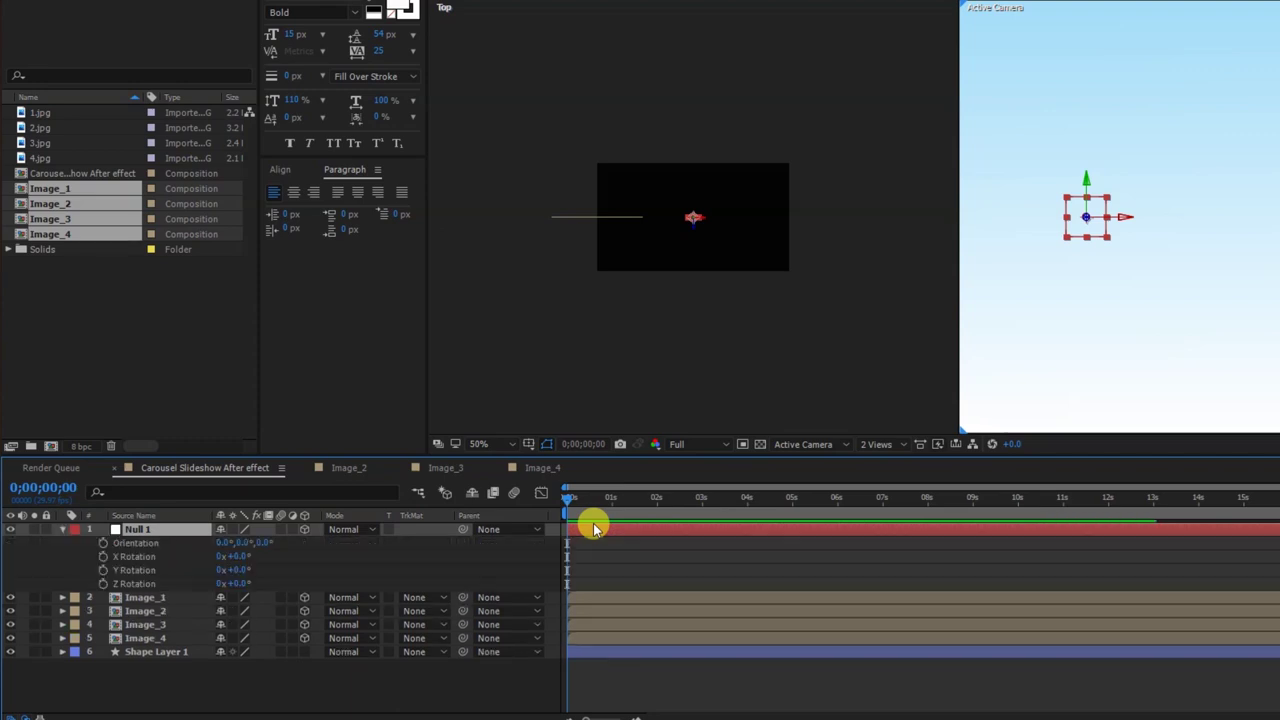
{"action": "left_click", "coordinate": [519, 600]}
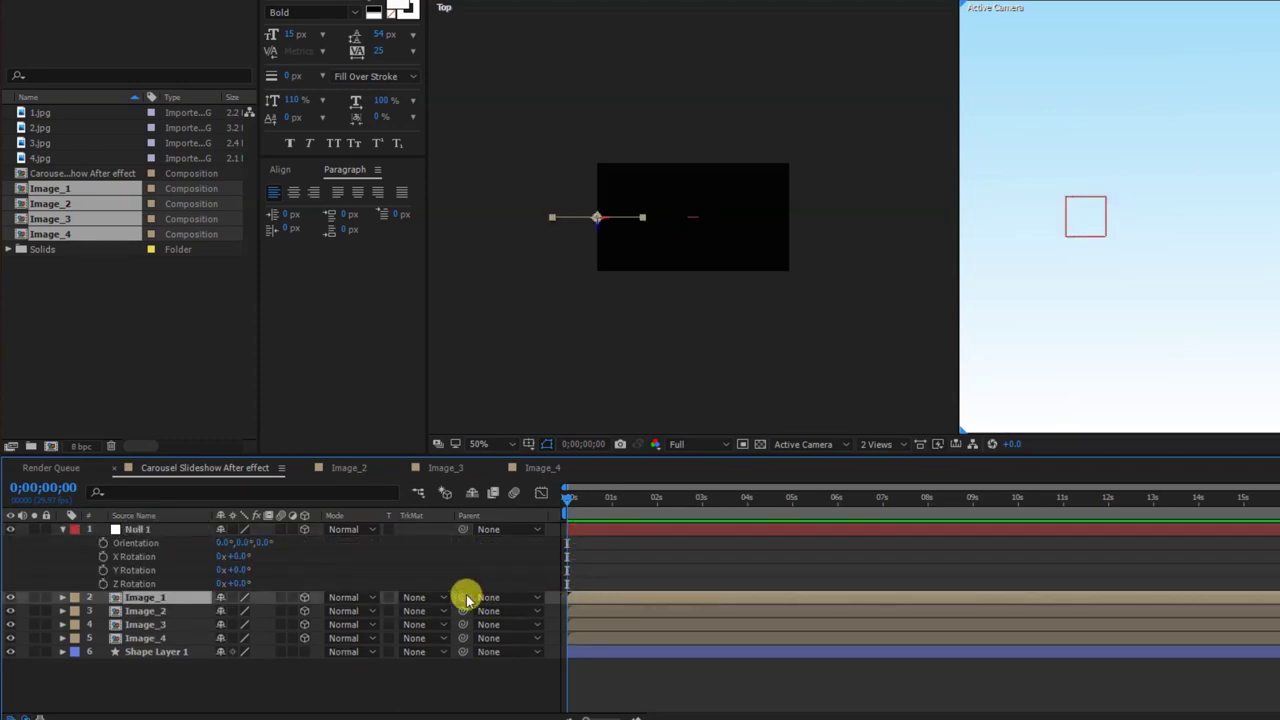
Step: Parent Image_1 and Image_2 to Null 1, setting Null 1's Y Rotation to 90° then 180°
{"action": "left_click_drag", "start_coordinate": [422, 600], "coordinate": [150, 529]}
{"action": "left_click", "coordinate": [233, 569]}
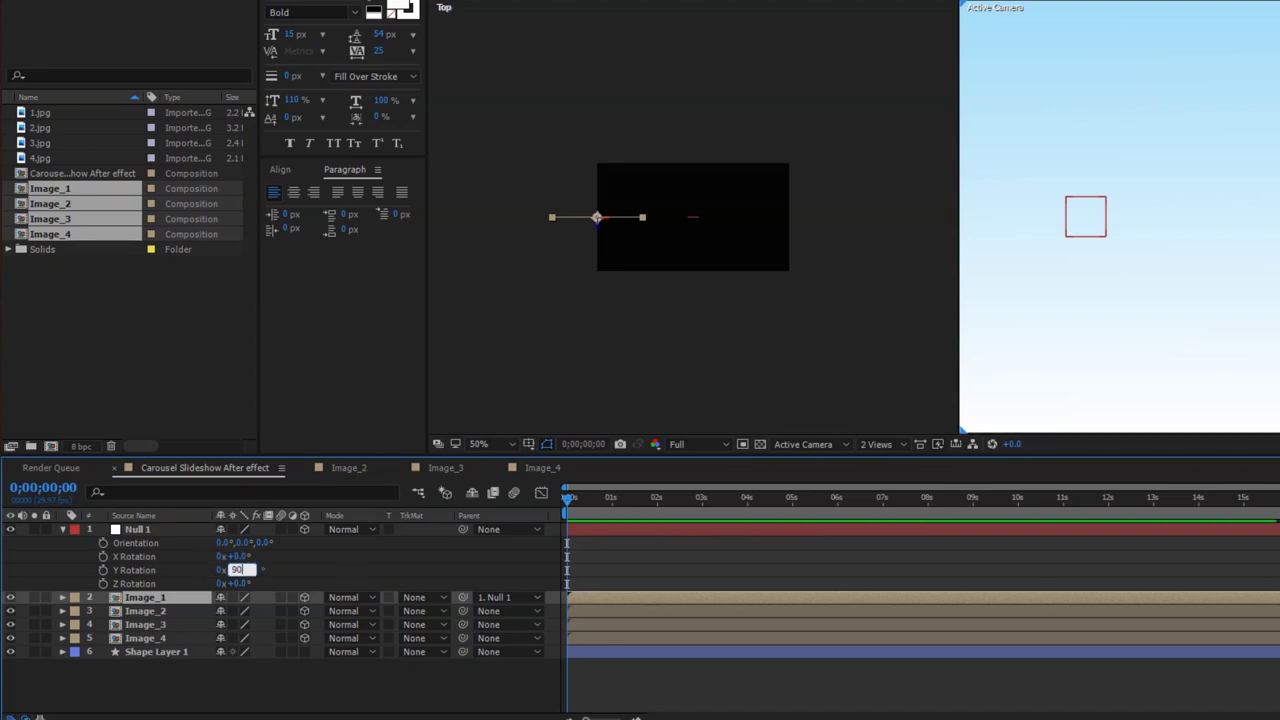
{"action": "type", "text": "0x+90"}
{"action": "key", "text": "Return"}
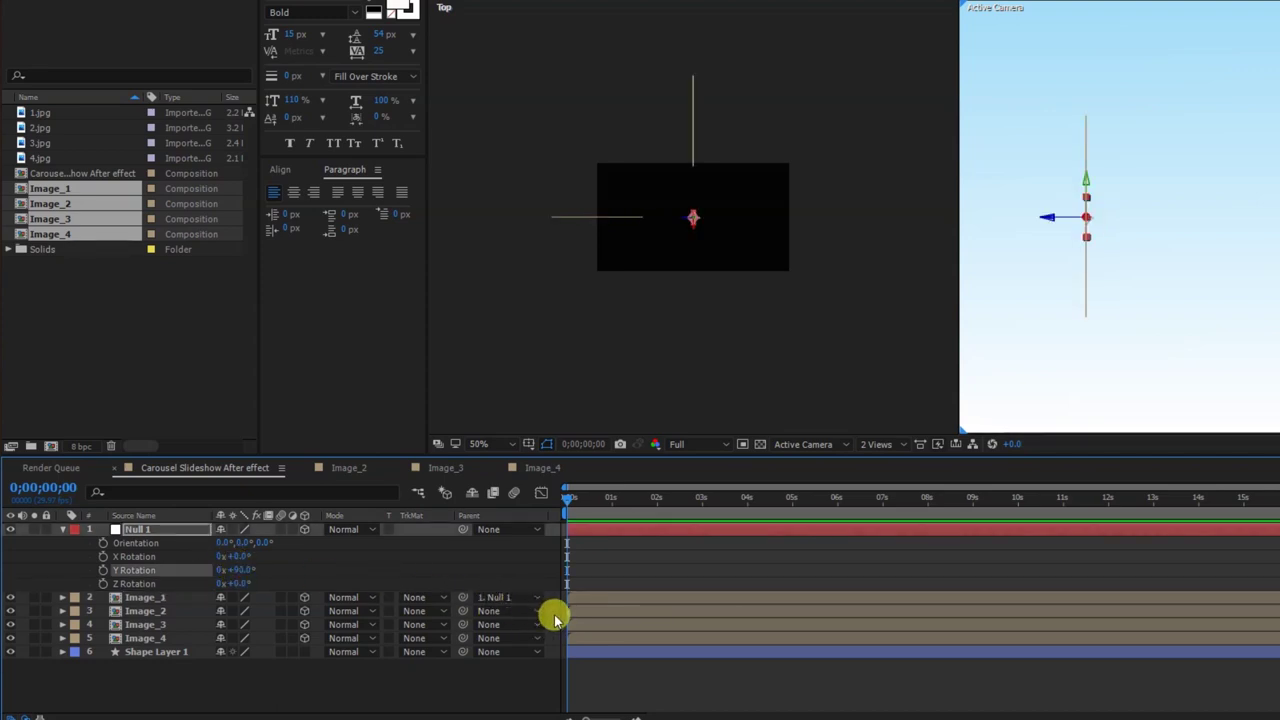
{"action": "left_click", "coordinate": [545, 612]}
{"action": "left_click_drag", "start_coordinate": [462, 611], "coordinate": [140, 530]}
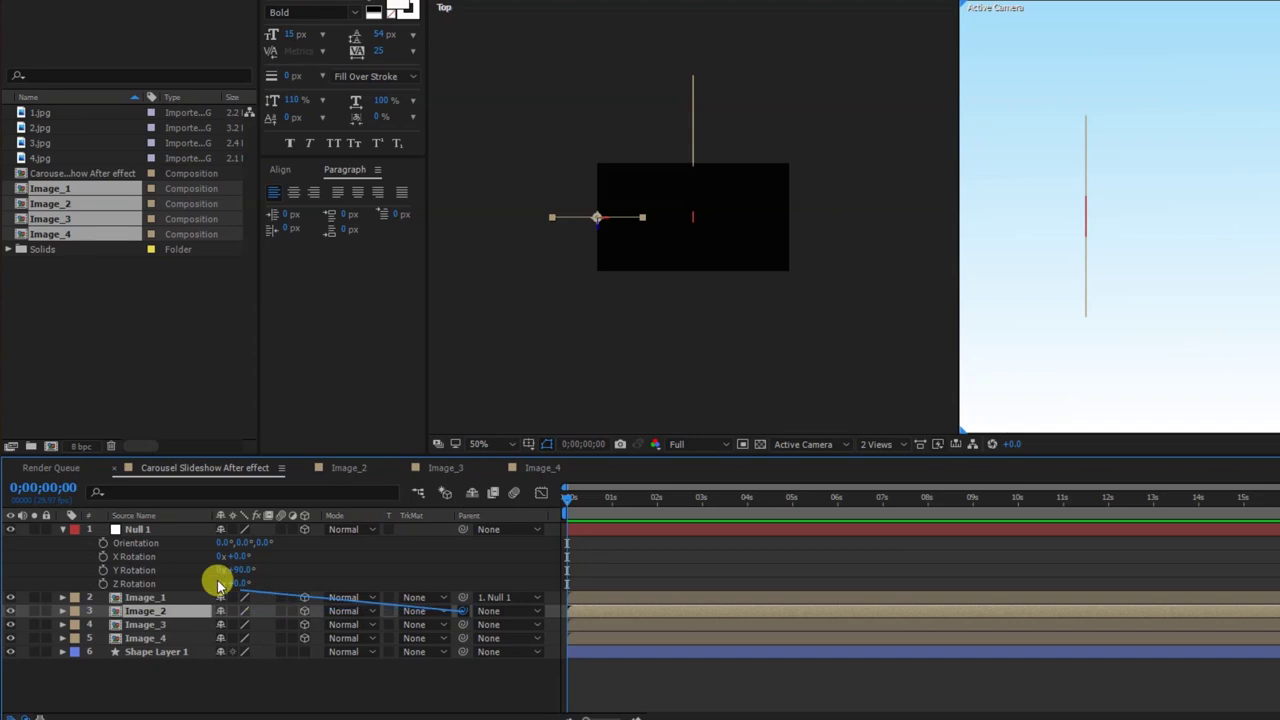
{"action": "left_click", "coordinate": [237, 569]}
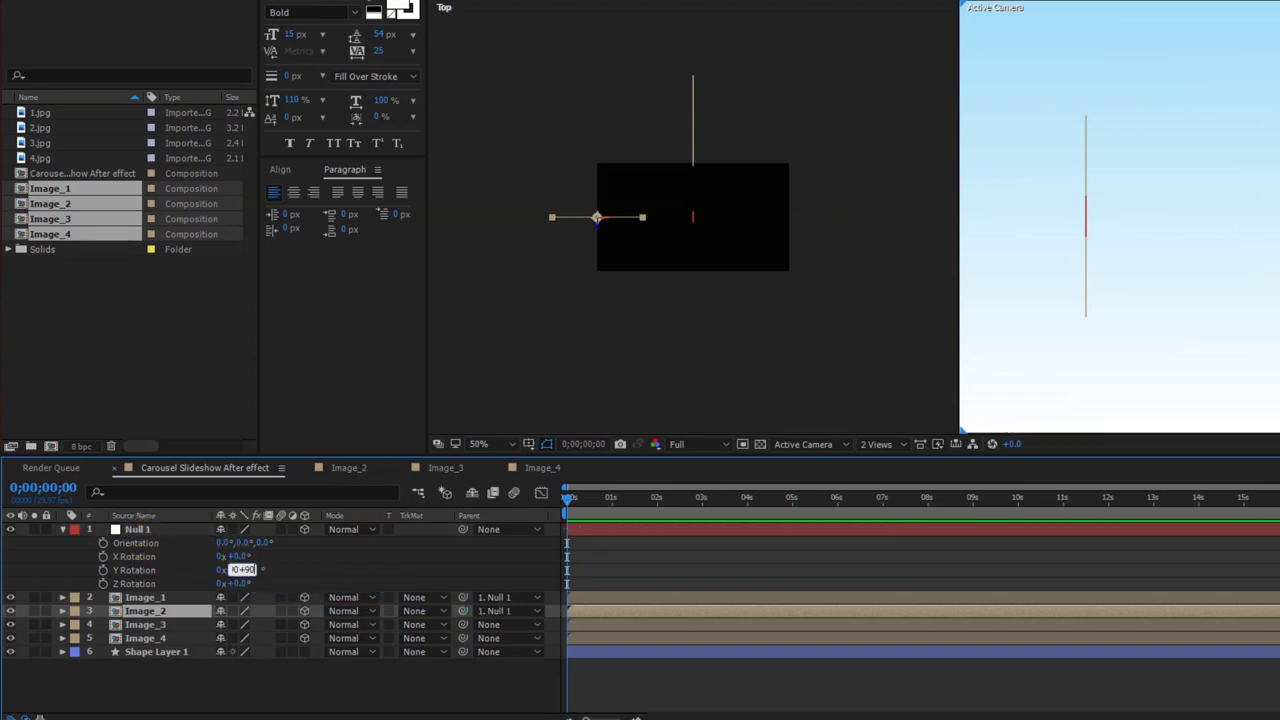
{"action": "type", "text": "180"}
{"action": "key", "text": "Return"}
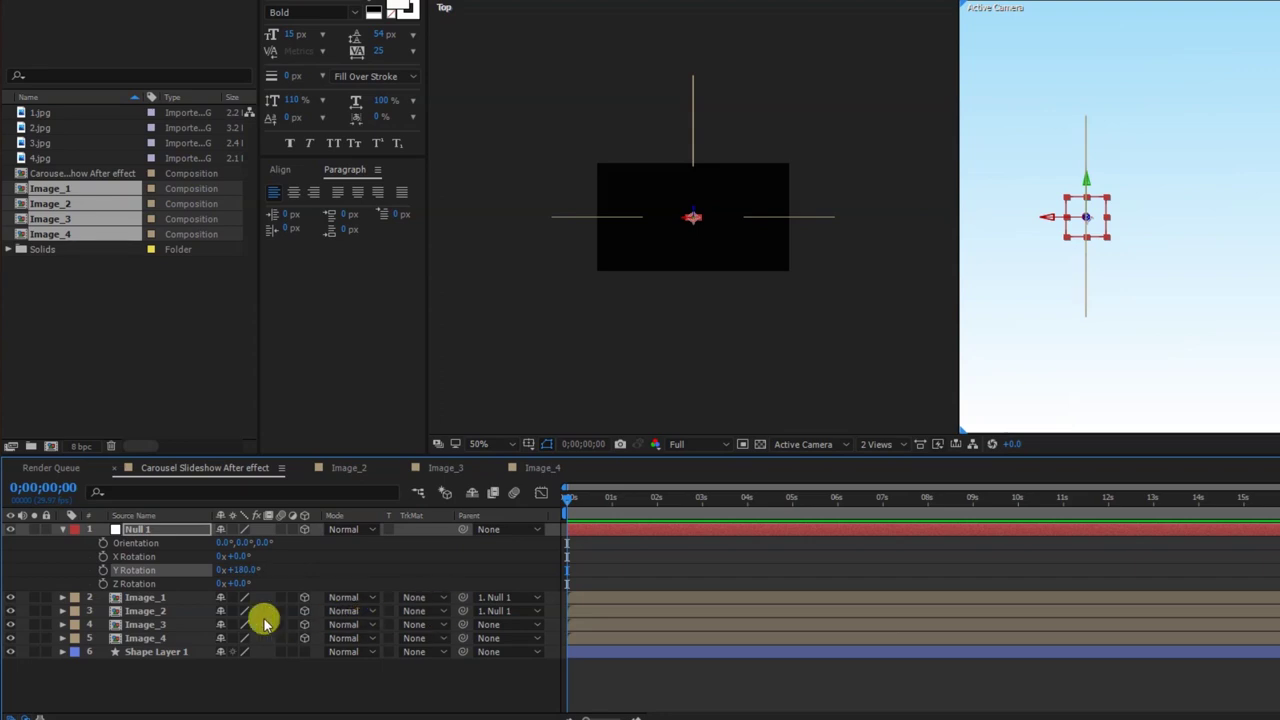
Step: Parent Image_3 and Image_4 to Null 1, stepping its Y Rotation to 270° and then 360°
{"action": "left_click", "coordinate": [170, 624]}
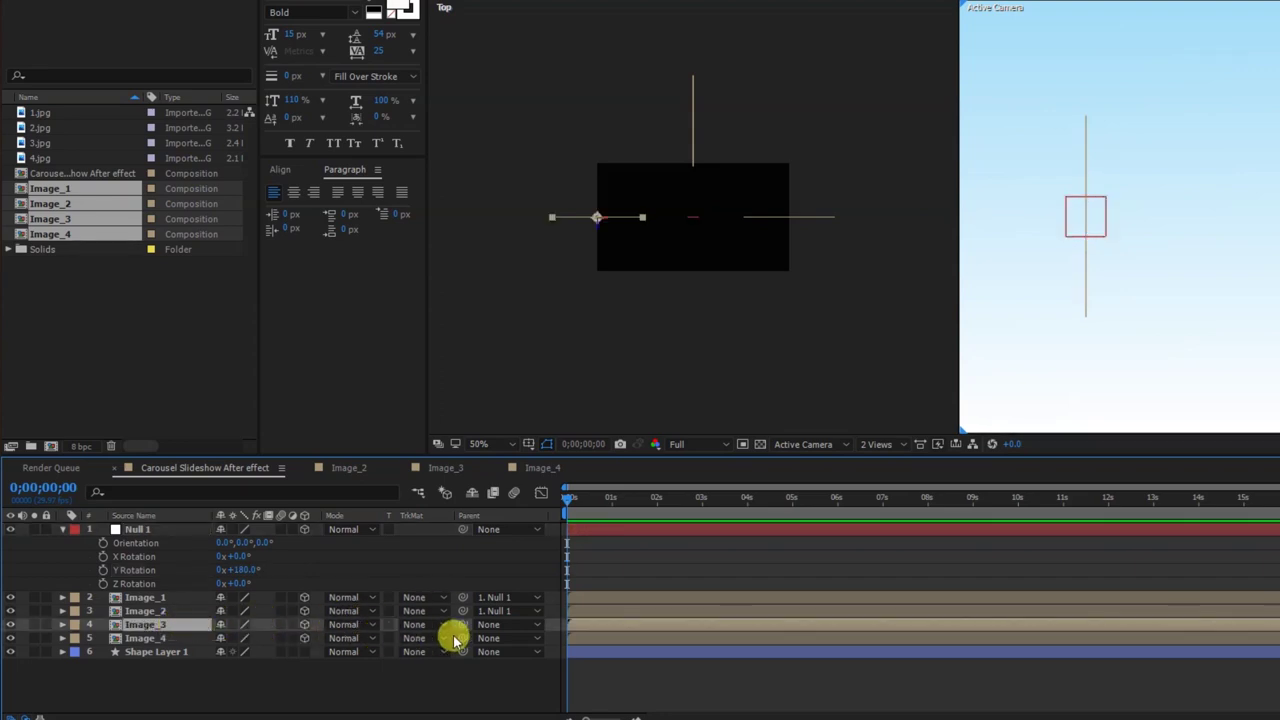
{"action": "left_click_drag", "start_coordinate": [461, 625], "coordinate": [128, 531]}
{"action": "type", "text": "180+90"}
{"action": "key", "text": "Return"}
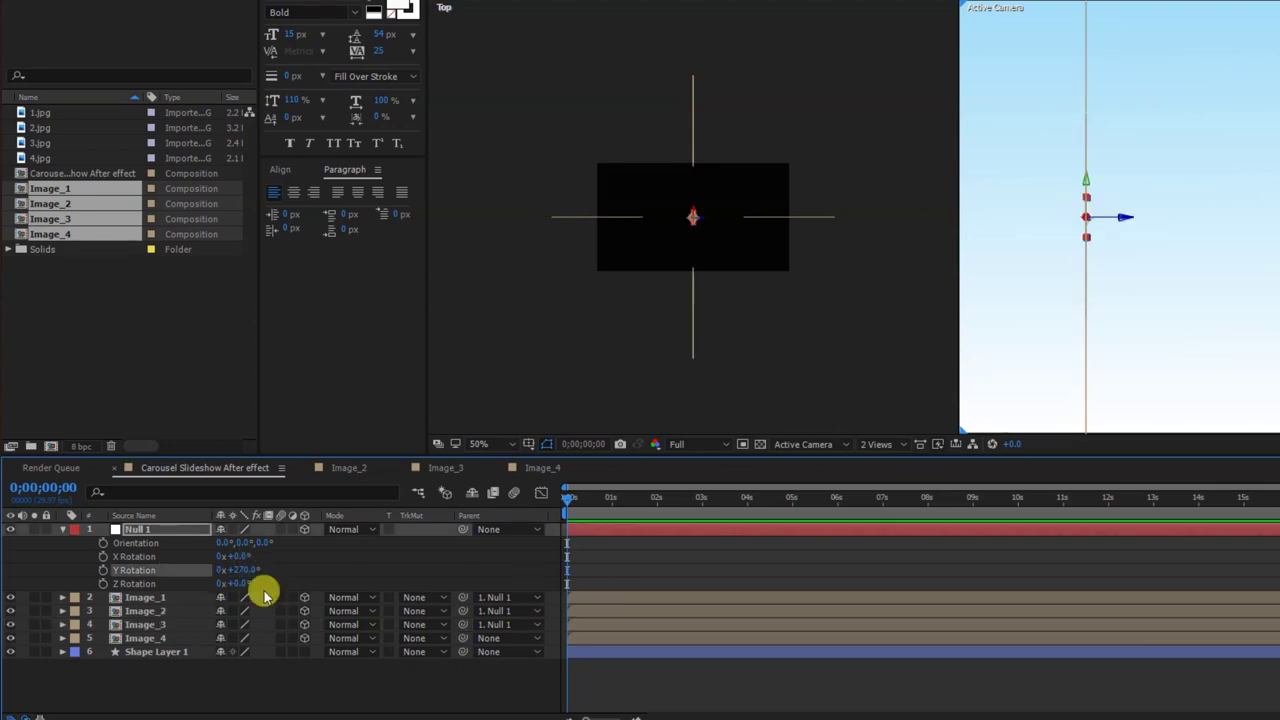
{"action": "left_click", "coordinate": [150, 638]}
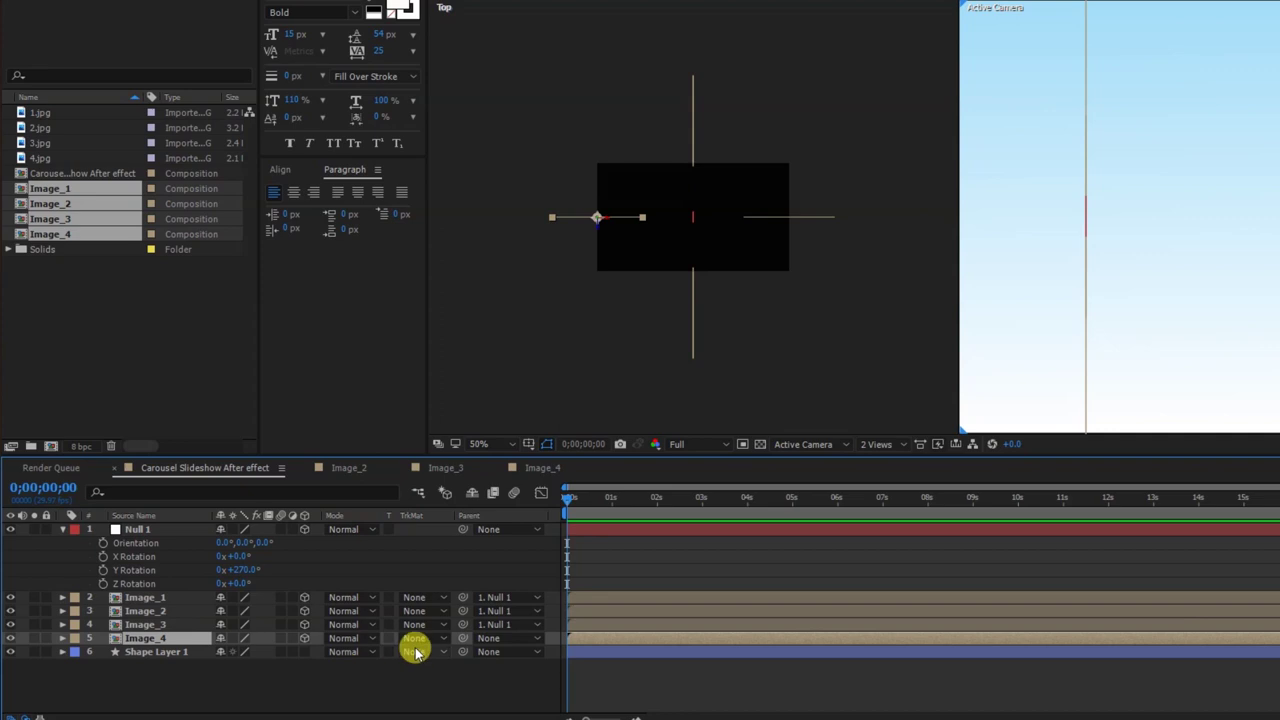
{"action": "left_click_drag", "start_coordinate": [462, 638], "coordinate": [160, 530]}
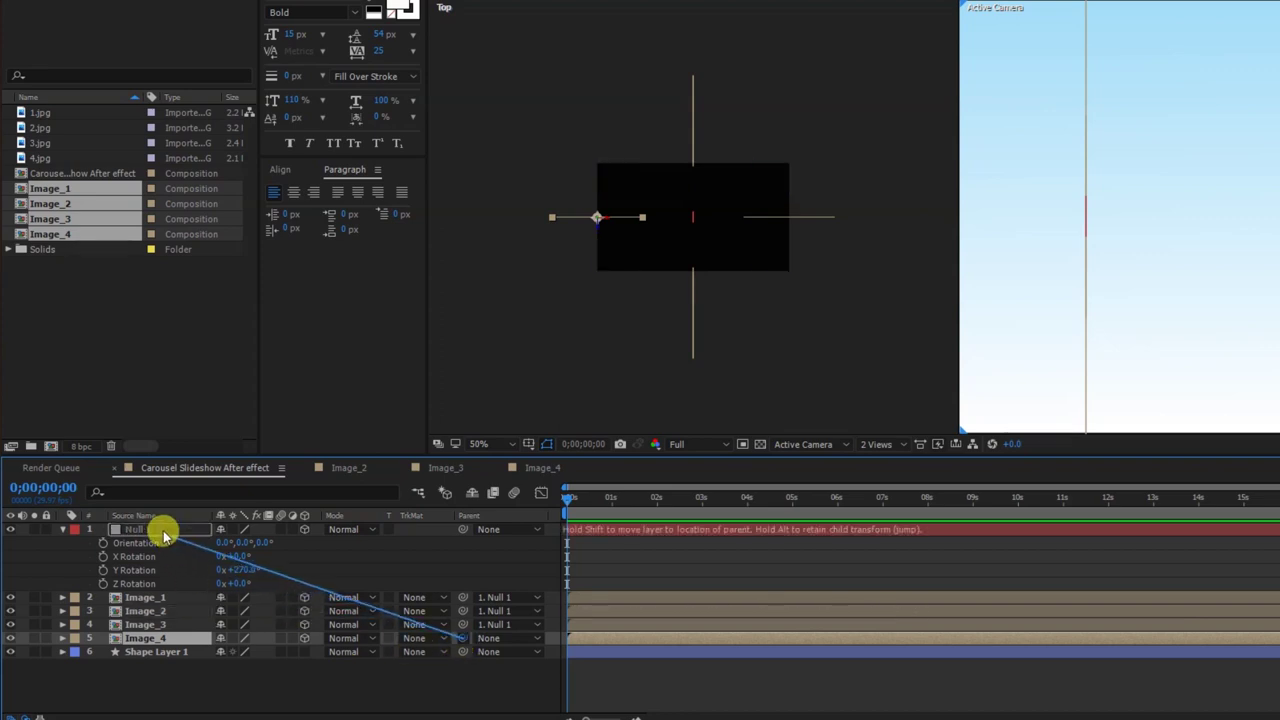
{"action": "left_click", "coordinate": [238, 570]}
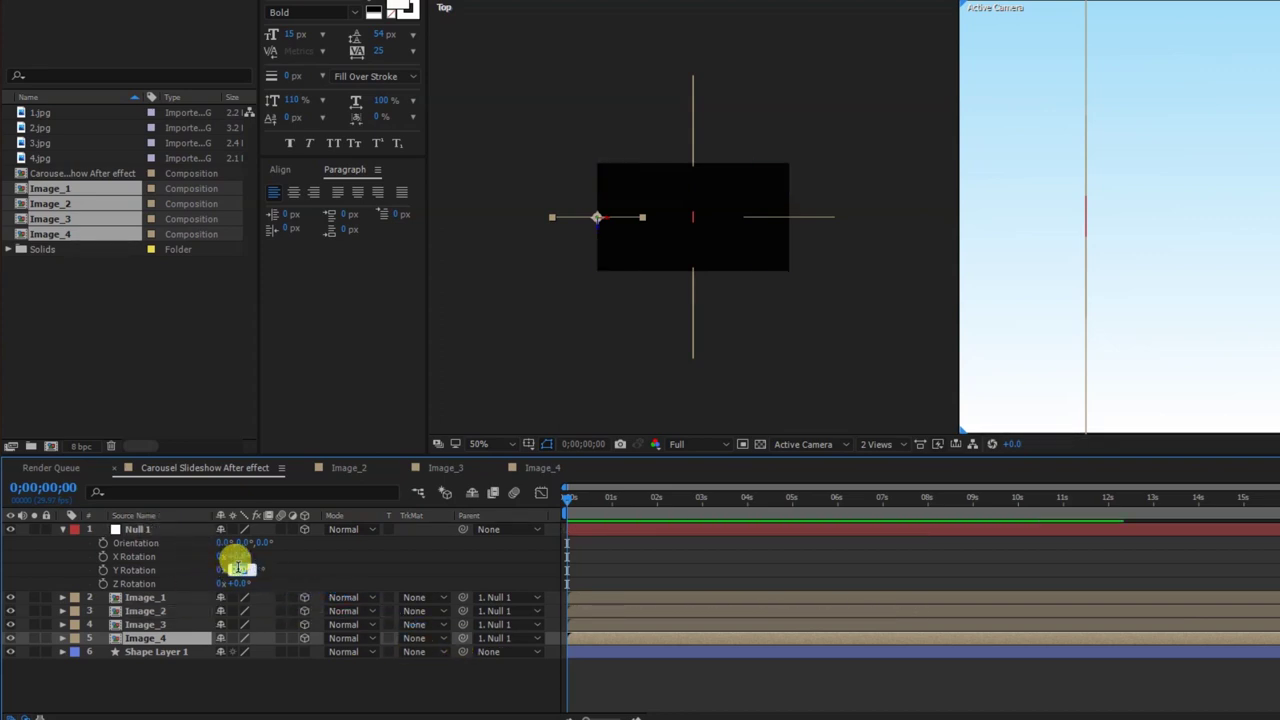
{"action": "key", "text": "Return"}
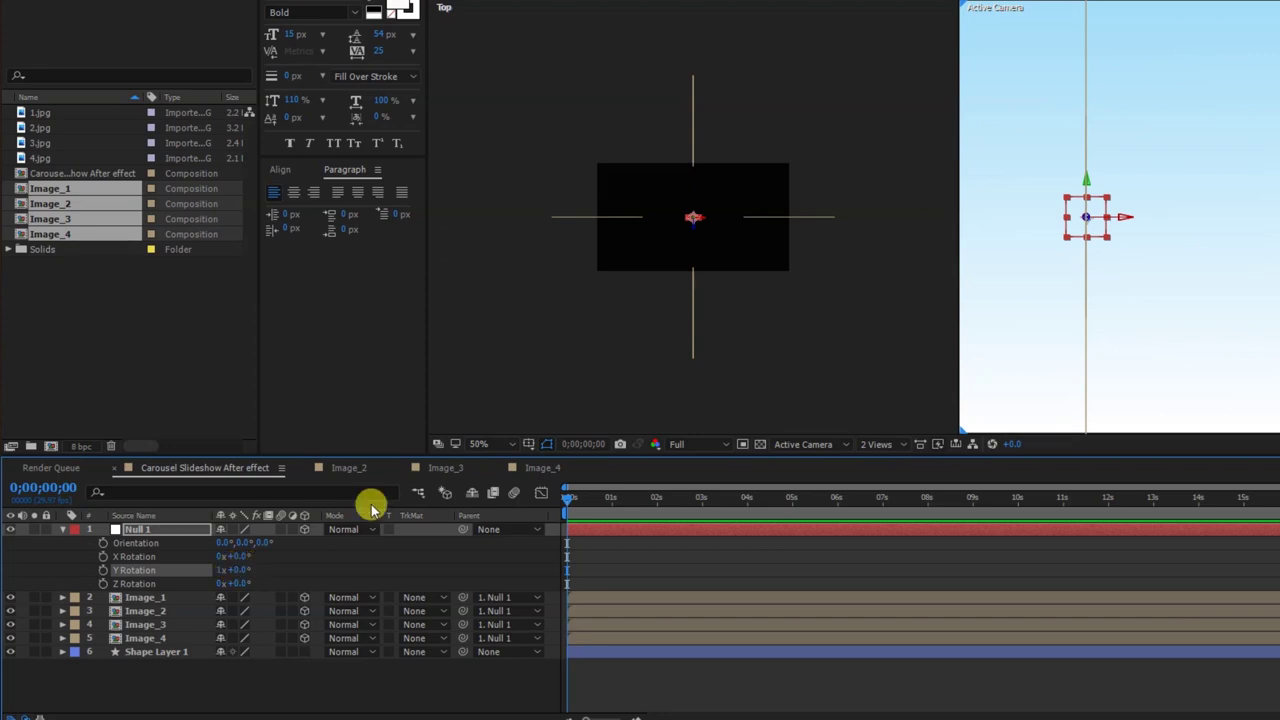
{"action": "left_click", "coordinate": [593, 598]}
Step: Link Image_1's Y Rotation to Null 1's Y Rotation with a ×-1 expression
{"action": "key", "text": "r"}
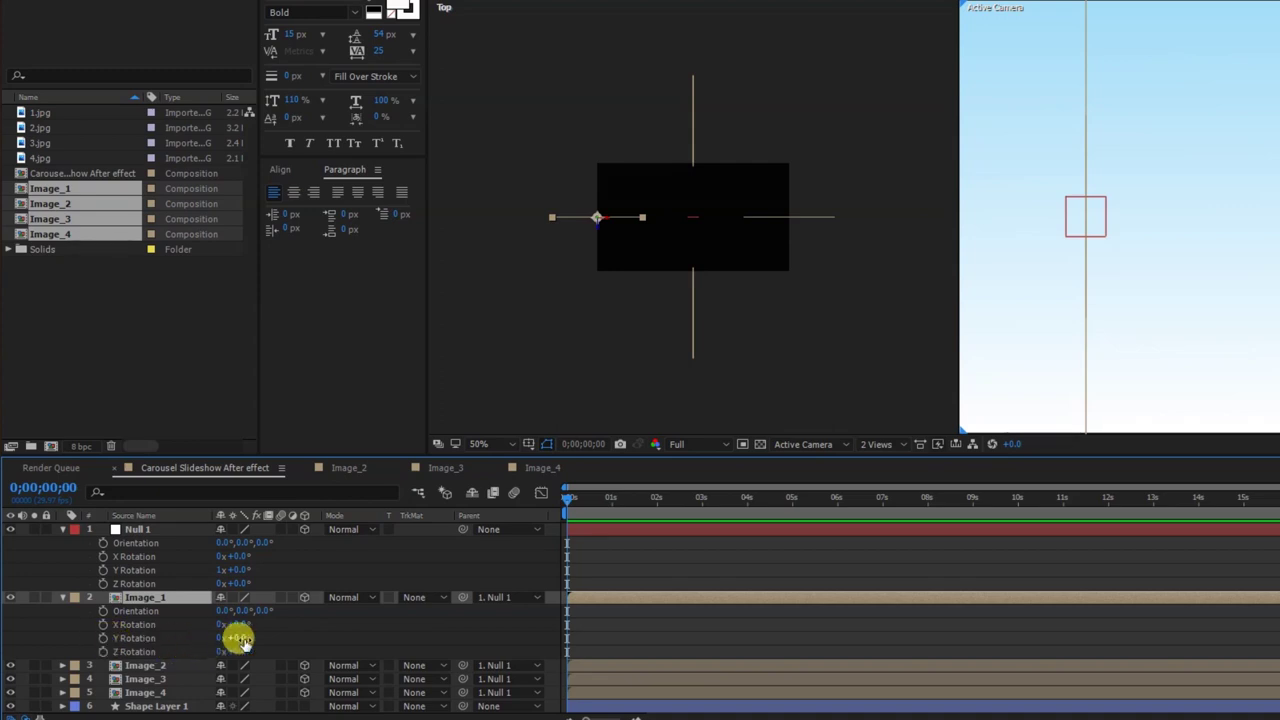
{"action": "left_click", "coordinate": [104, 639], "text": "alt"}
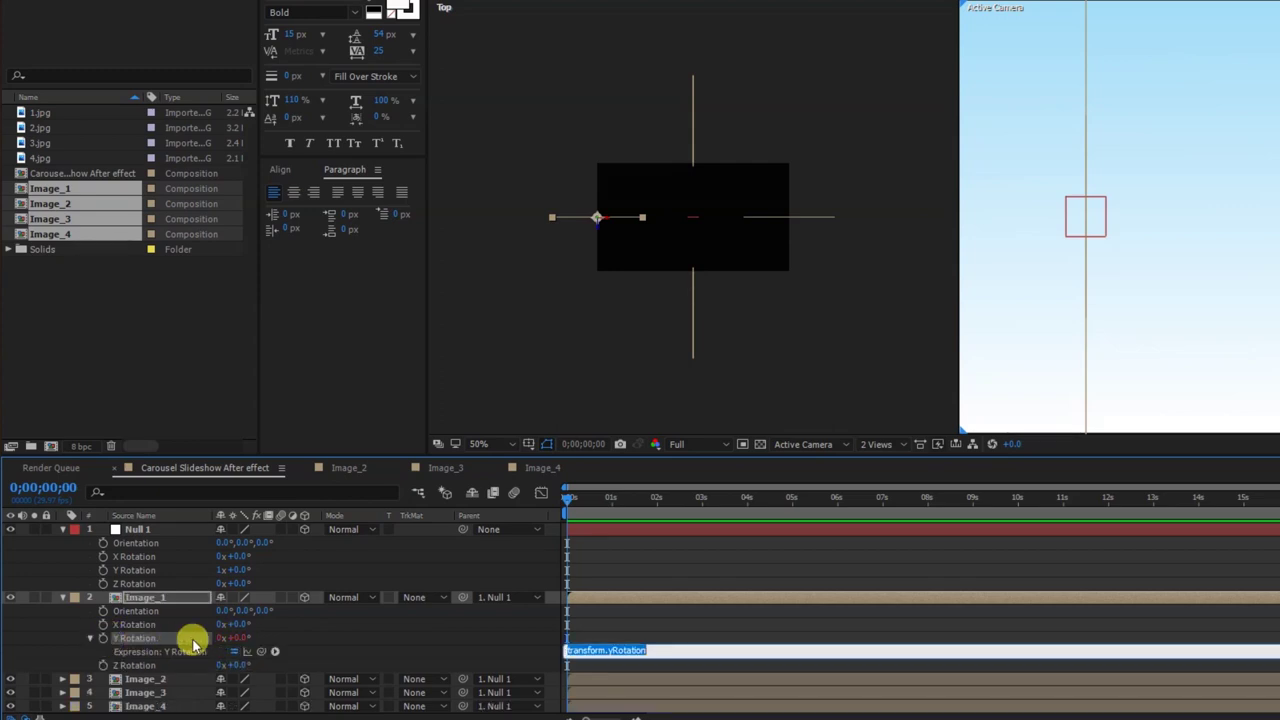
{"action": "left_click_drag", "start_coordinate": [262, 655], "coordinate": [131, 579]}
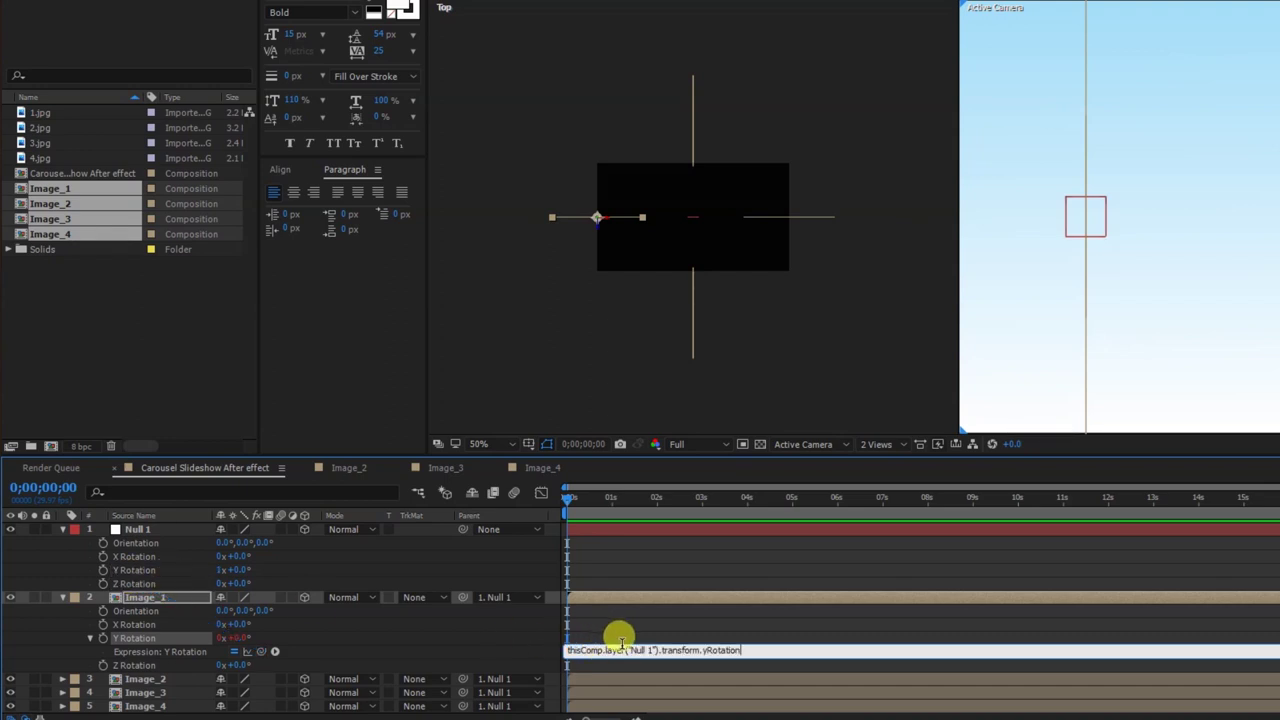
{"action": "key", "text": "ctrl+a"}
{"action": "key", "text": "ctrl+c"}
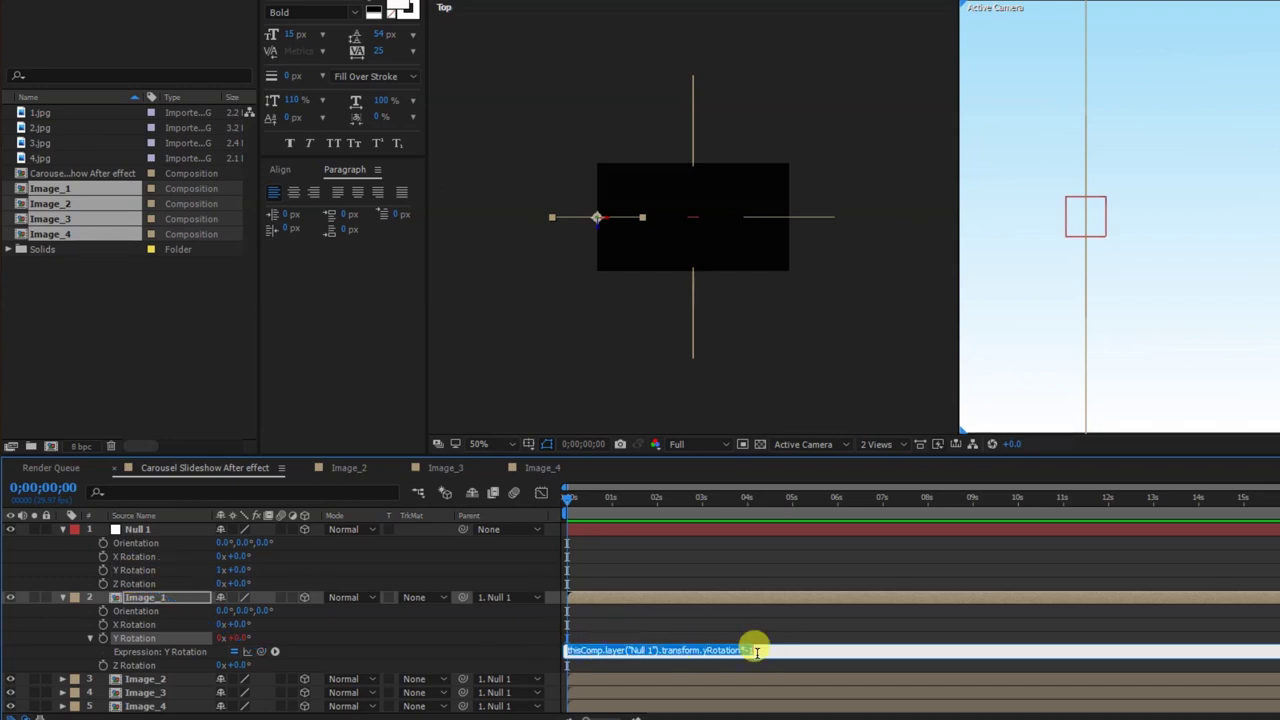
{"action": "key", "text": "KP_Enter"}
Step: Paste the counter-rotation expression onto Image_2's and Image_3's Y Rotation
{"action": "left_click", "coordinate": [716, 681]}
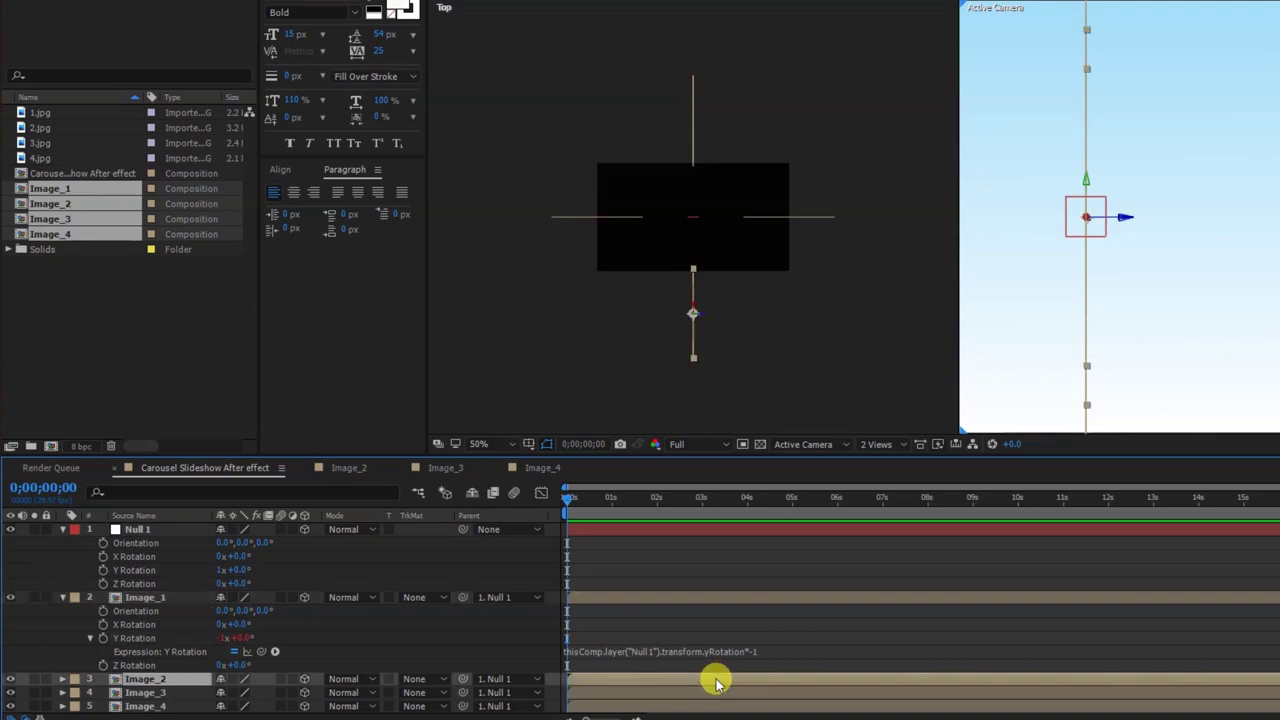
{"action": "key", "text": "r"}
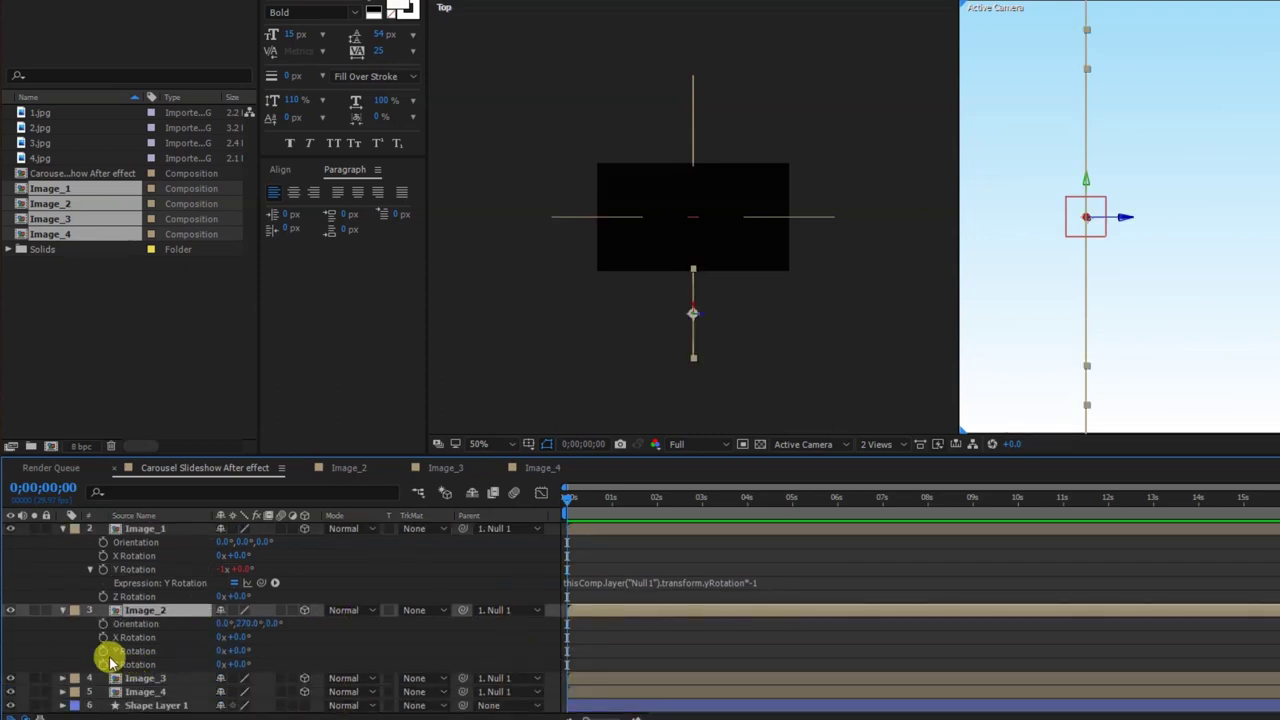
{"action": "key", "text": "ctrl+v"}
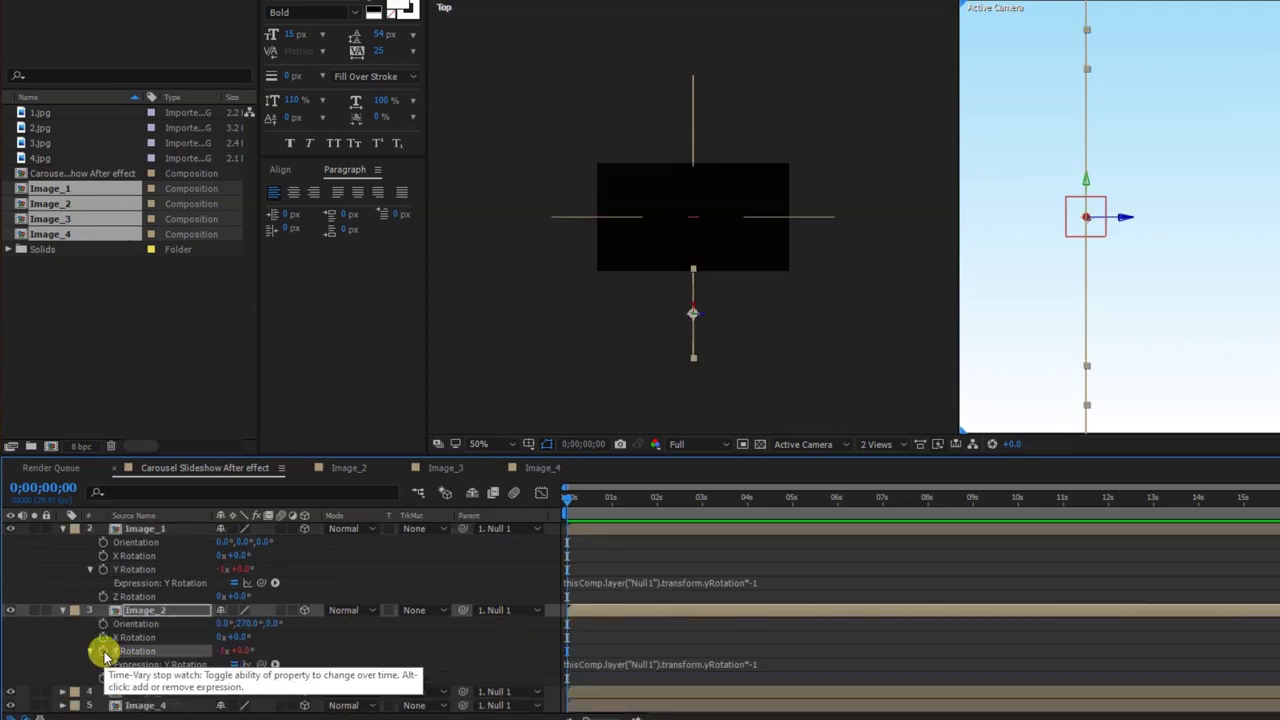
{"action": "scroll", "coordinate": [104, 655], "scroll_direction": "down", "scroll_amount": 1}
{"action": "left_click", "coordinate": [140, 680]}
{"action": "key", "text": "r"}
{"action": "scroll", "coordinate": [140, 683], "scroll_direction": "down", "scroll_amount": 2}
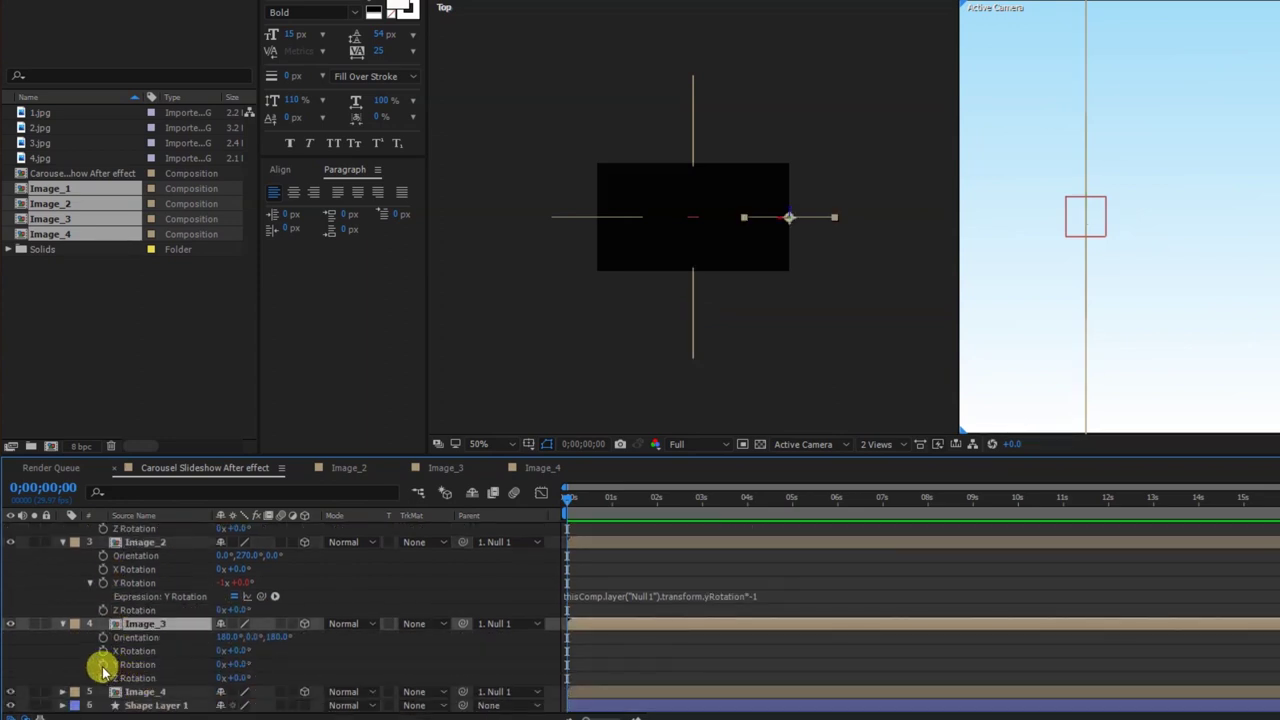
{"action": "left_click", "coordinate": [103, 664], "text": "alt"}
{"action": "key", "text": "ctrl+v"}
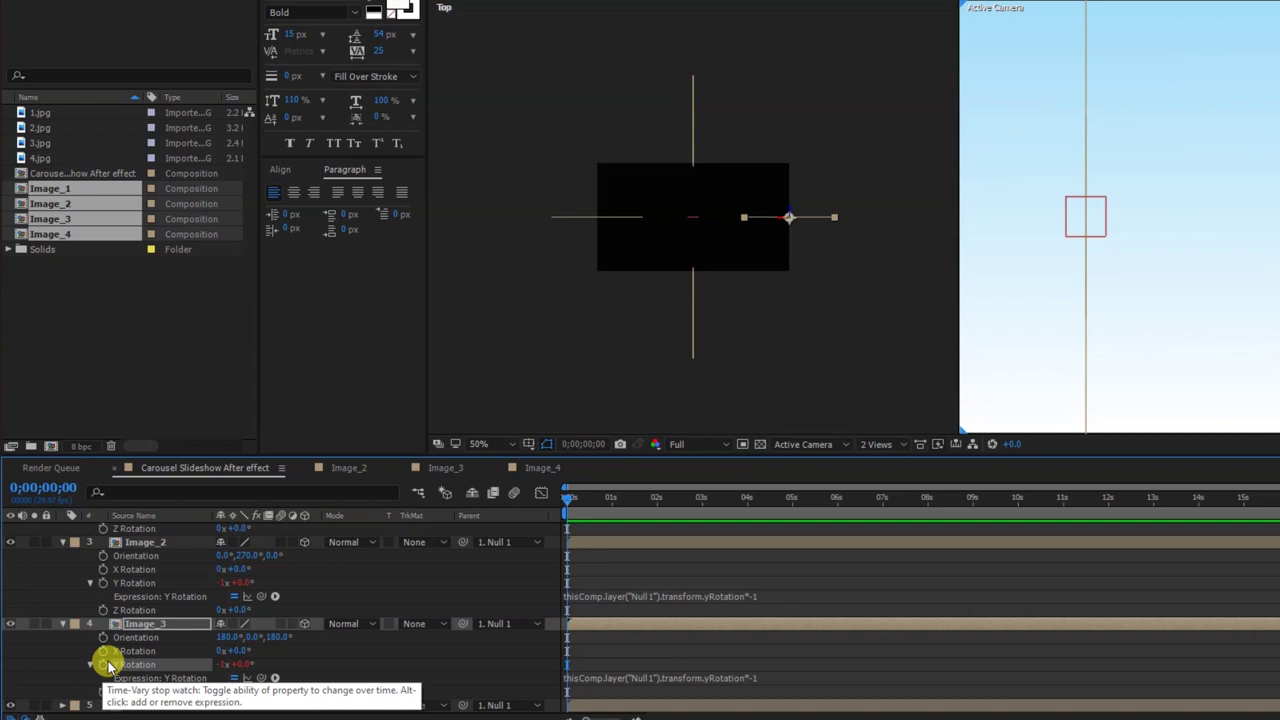
Step: Paste the expression onto Image_4's Y Rotation and reset its Orientation to 0°
{"action": "scroll", "coordinate": [110, 667], "scroll_direction": "down", "scroll_amount": 1}
{"action": "left_click", "coordinate": [130, 690]}
{"action": "key", "text": "r"}
{"action": "scroll", "coordinate": [120, 690], "scroll_direction": "down", "scroll_amount": 2}
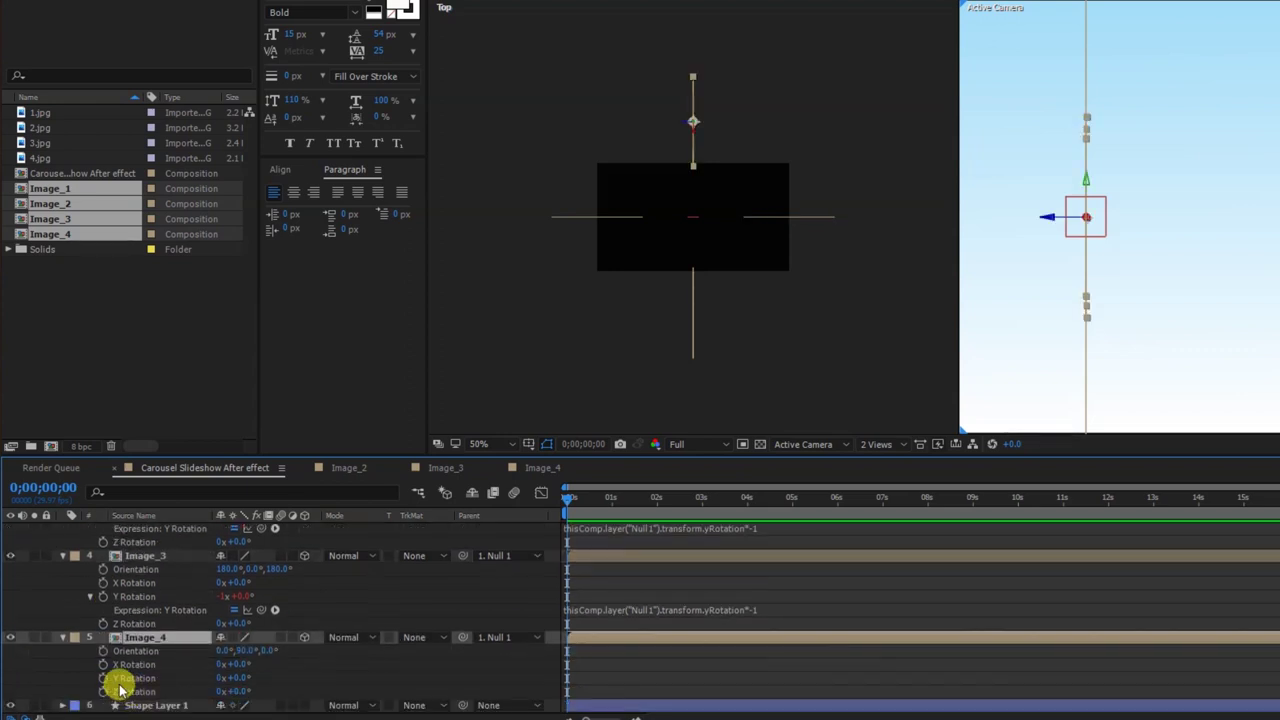
{"action": "left_click", "coordinate": [103, 679], "text": "alt"}
{"action": "key", "text": "ctrl+v"}
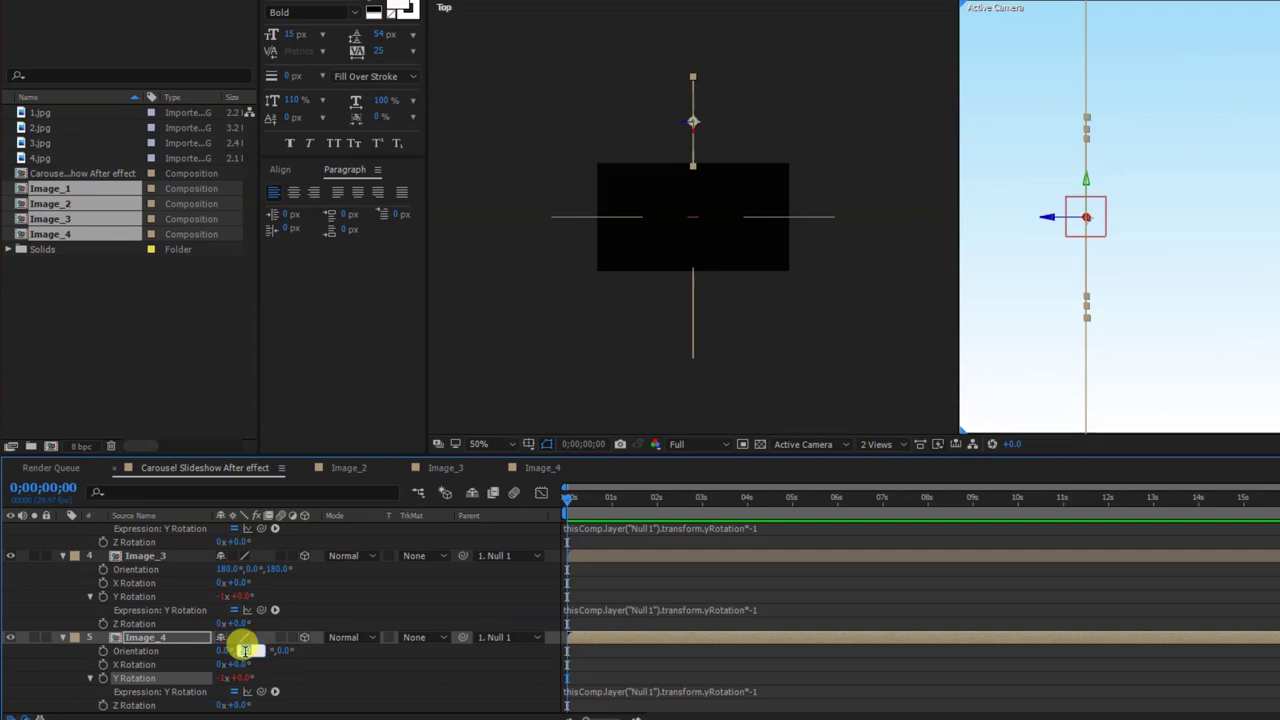
{"action": "key", "text": "Return"}
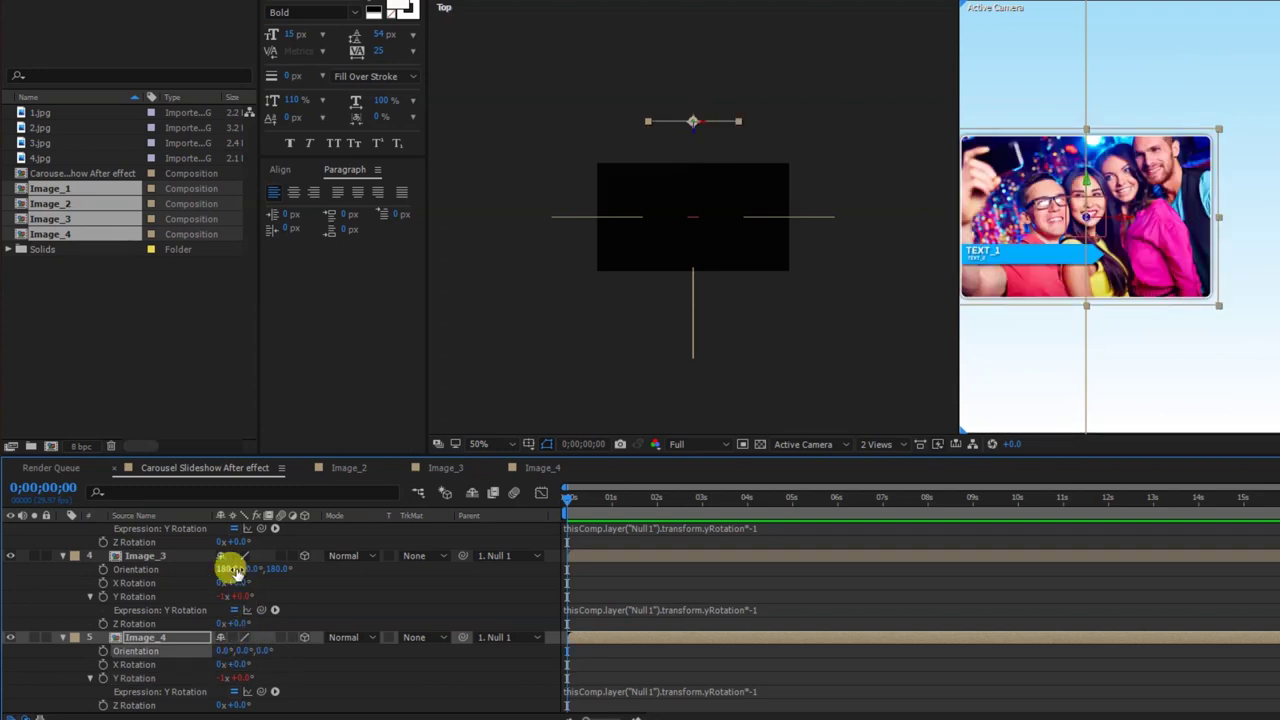
Step: Adjust the card's Orientation so the party-photo card faces the camera
{"action": "left_click_drag", "start_coordinate": [231, 571], "coordinate": [257, 578]}
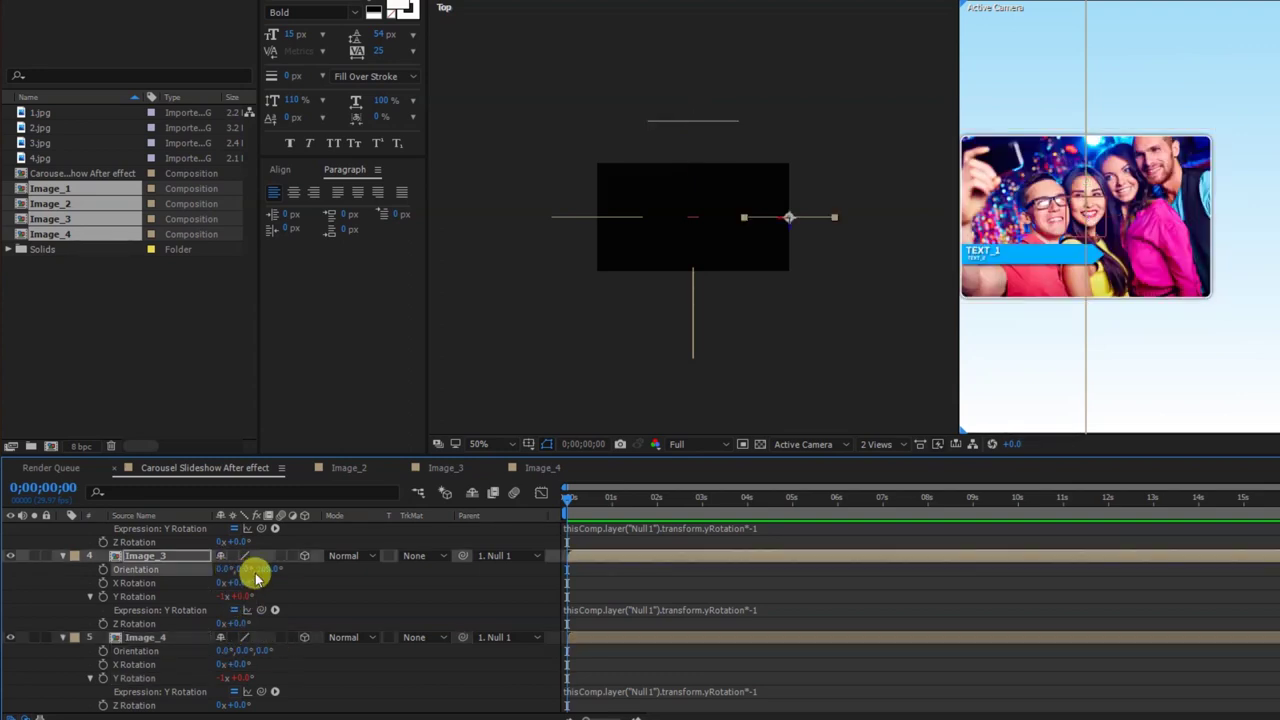
{"action": "scroll", "coordinate": [258, 580], "scroll_direction": "up", "scroll_amount": 1}
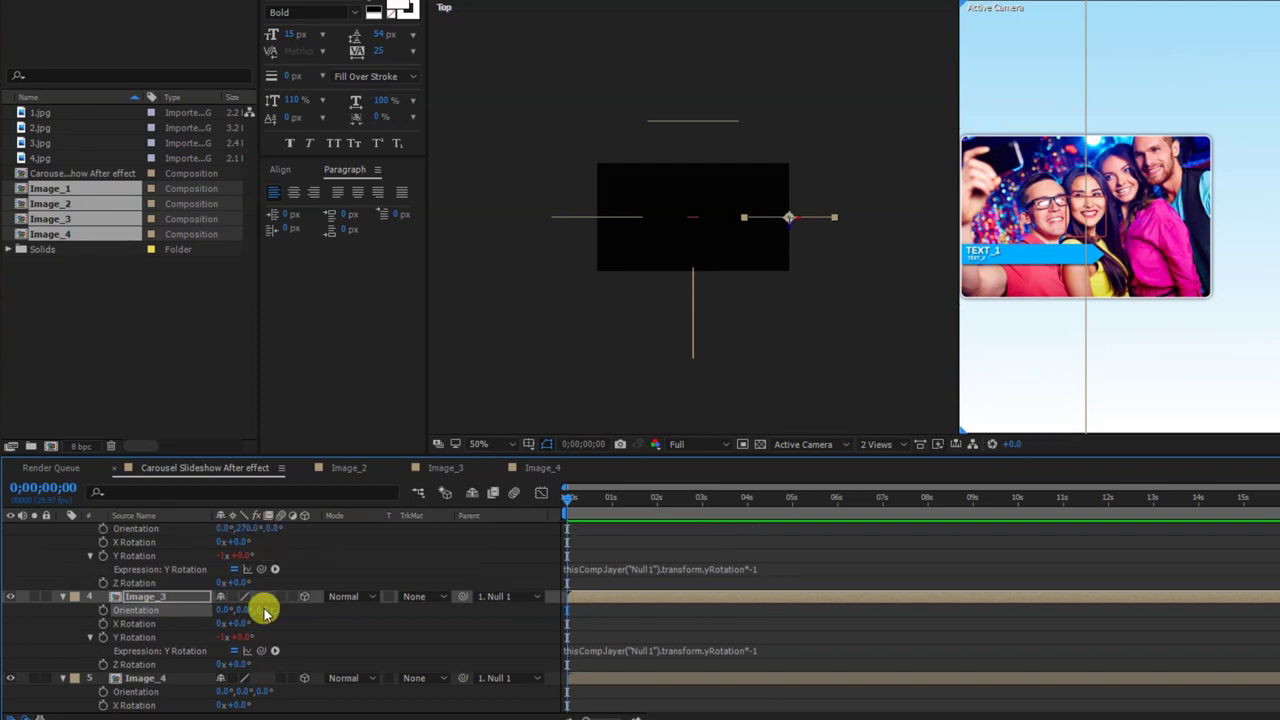
{"action": "scroll", "coordinate": [260, 600], "scroll_direction": "up", "scroll_amount": 2}
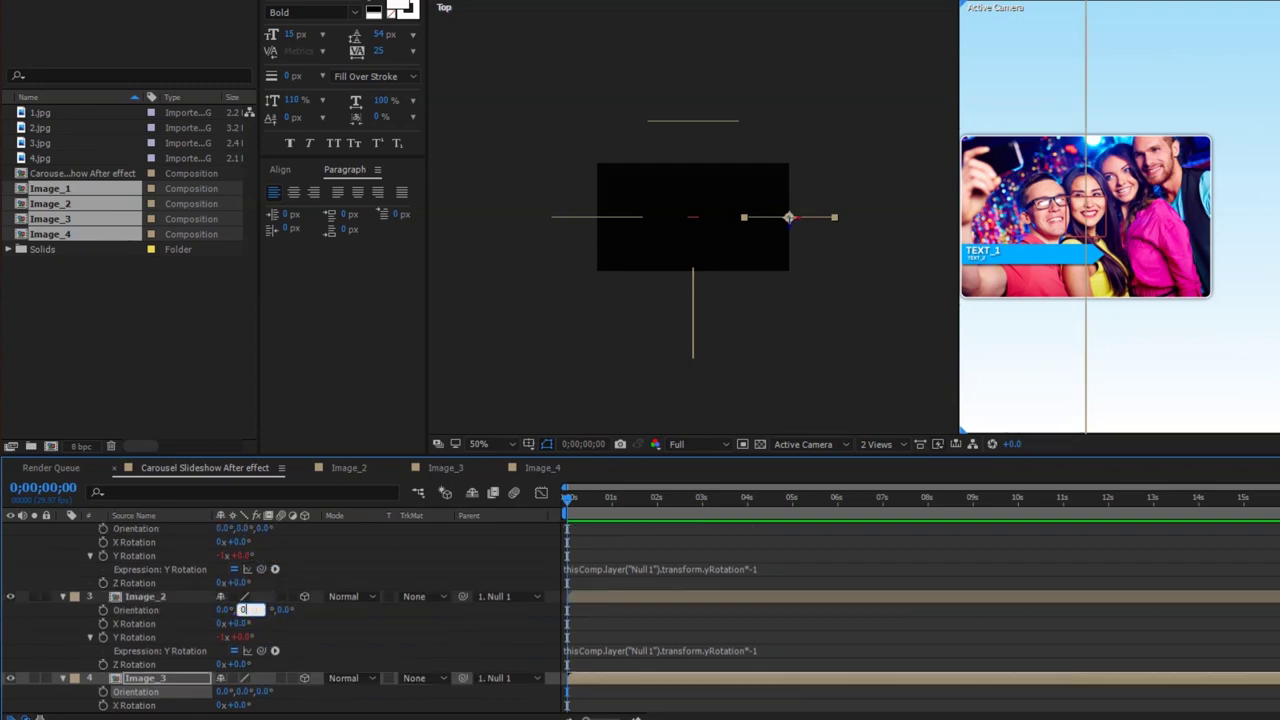
{"action": "key", "text": "Return"}
{"action": "scroll", "coordinate": [249, 620], "scroll_direction": "up", "scroll_amount": 1}
{"action": "scroll", "coordinate": [249, 620], "scroll_direction": "up", "scroll_amount": 1}
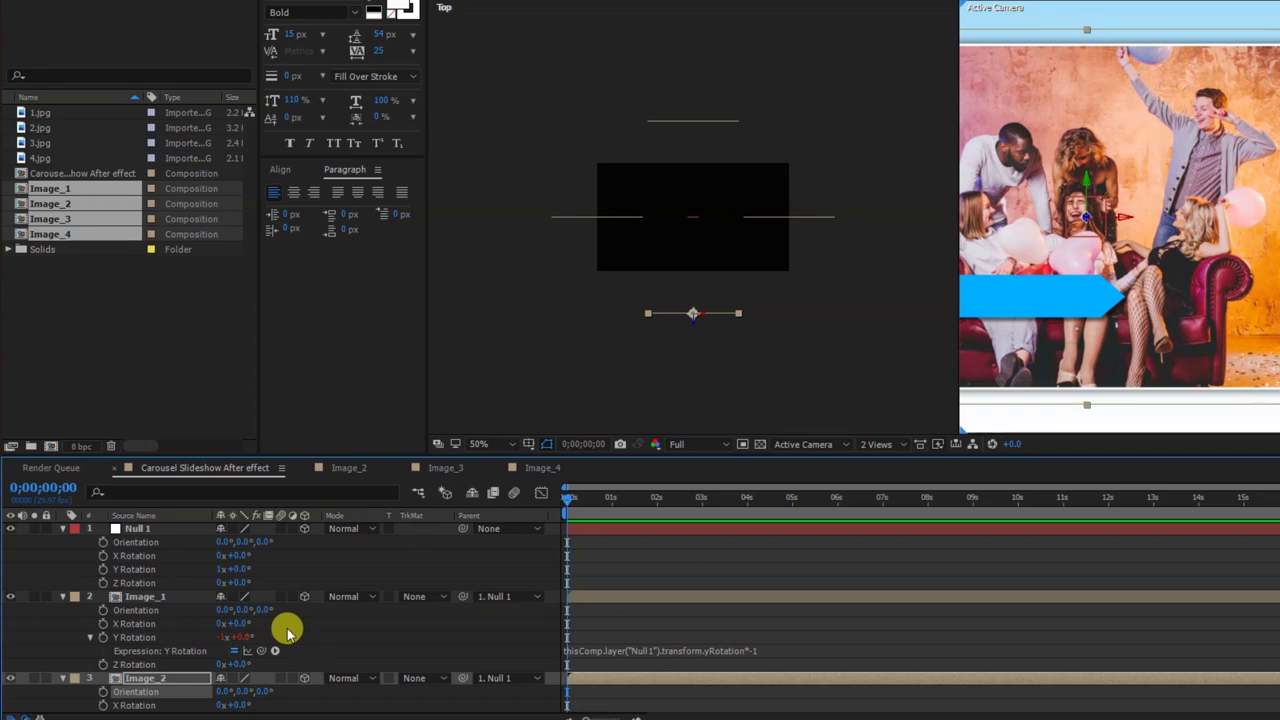
Step: Collapse the four image layers, test-spin Null 1's Y Rotation, then undo to 0x+0.0°
{"action": "left_click", "coordinate": [230, 571]}
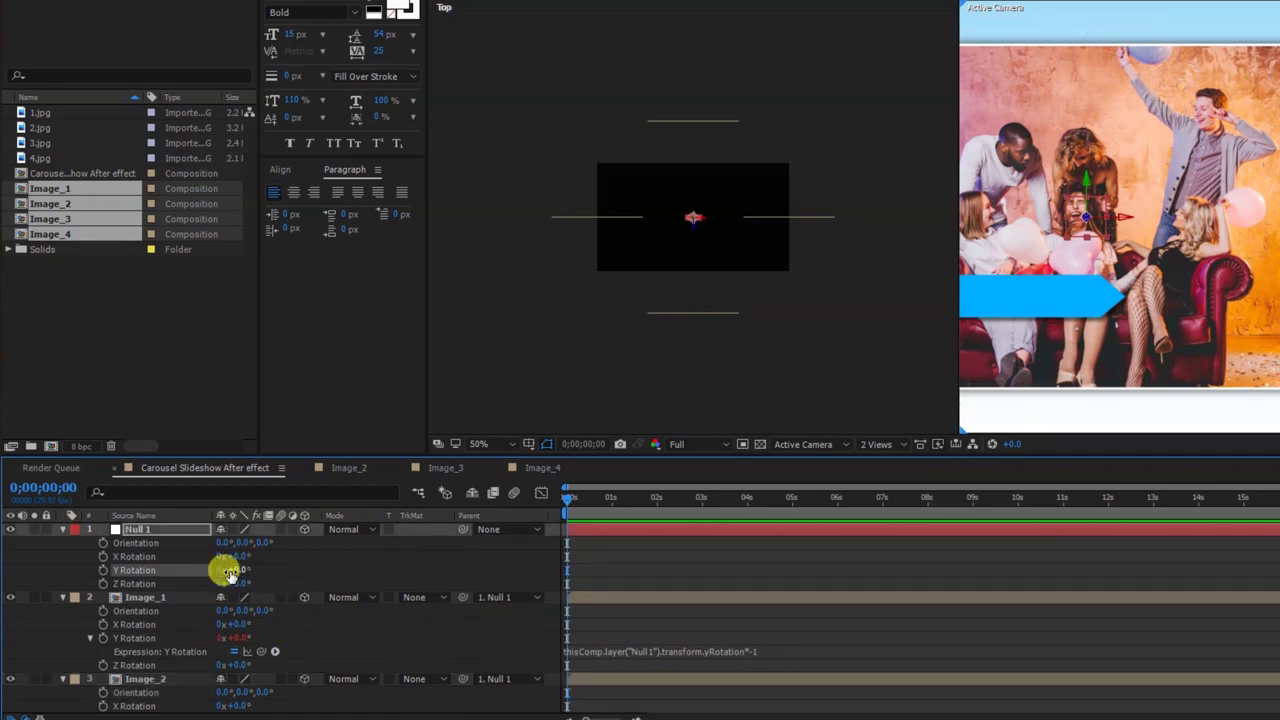
{"action": "left_click", "coordinate": [64, 597]}
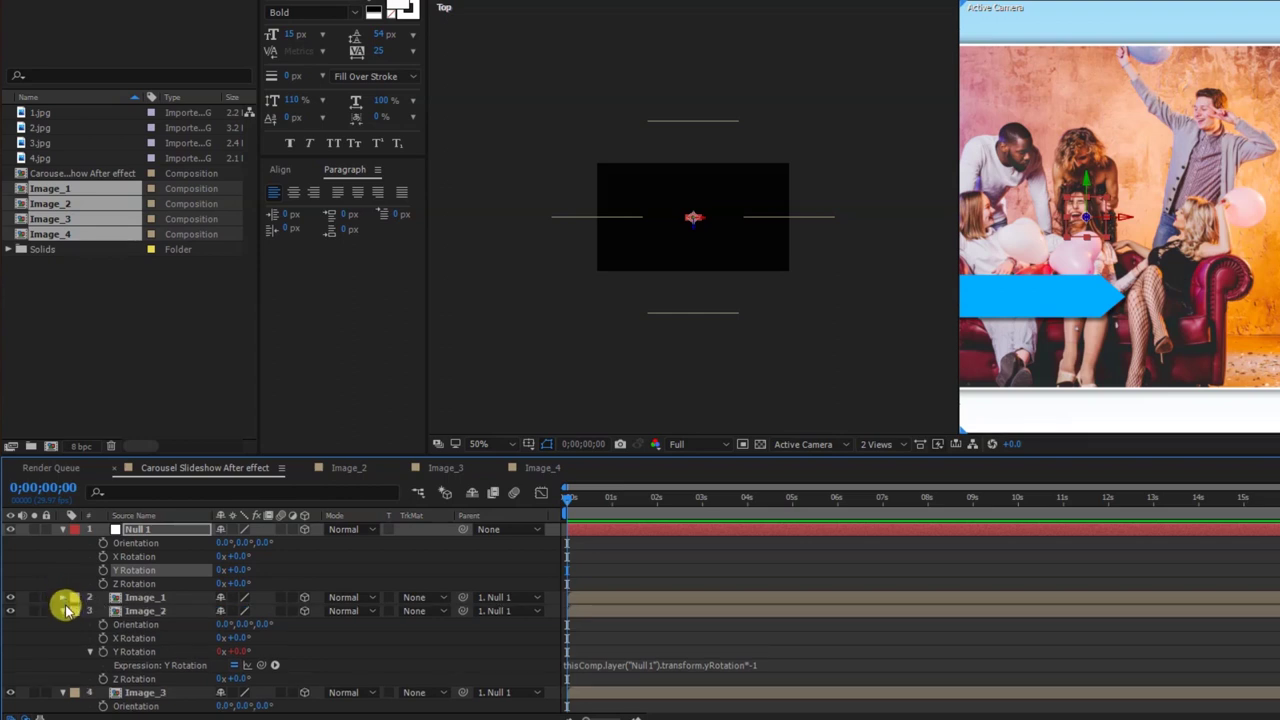
{"action": "left_click", "coordinate": [64, 611]}
{"action": "left_click", "coordinate": [64, 624]}
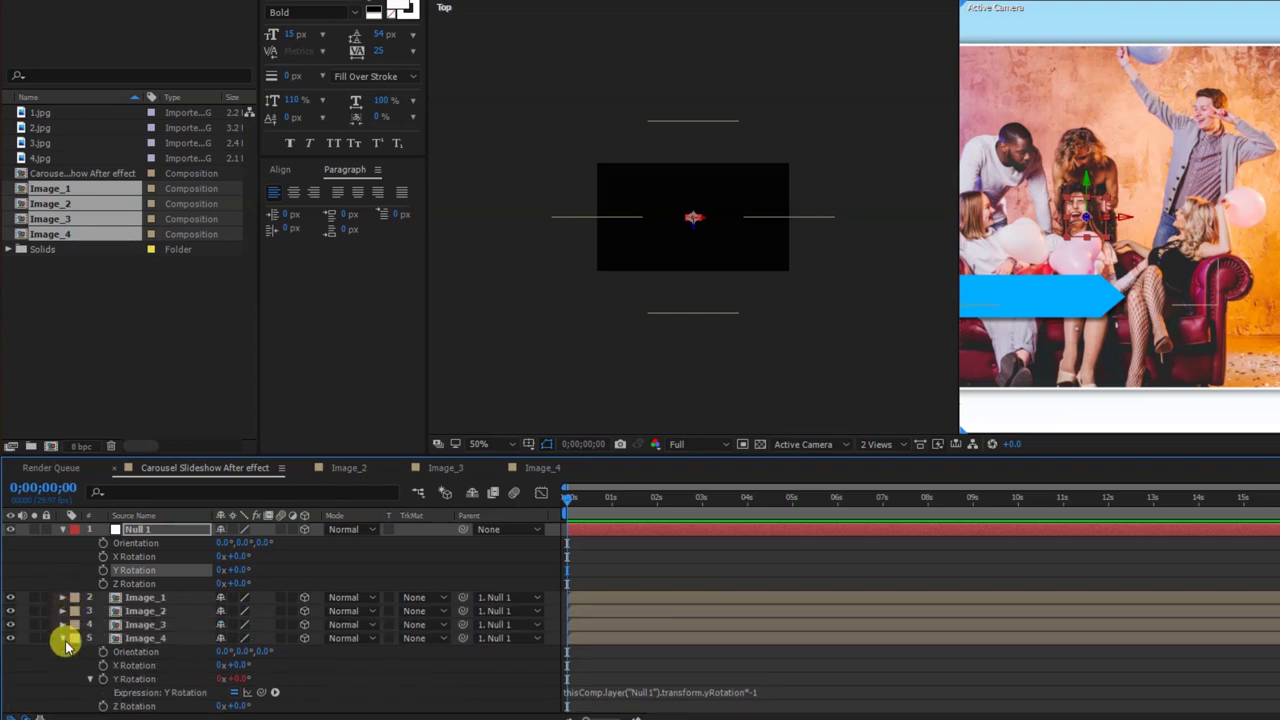
{"action": "left_click", "coordinate": [64, 639]}
{"action": "left_click_drag", "start_coordinate": [233, 569], "coordinate": [261, 566]}
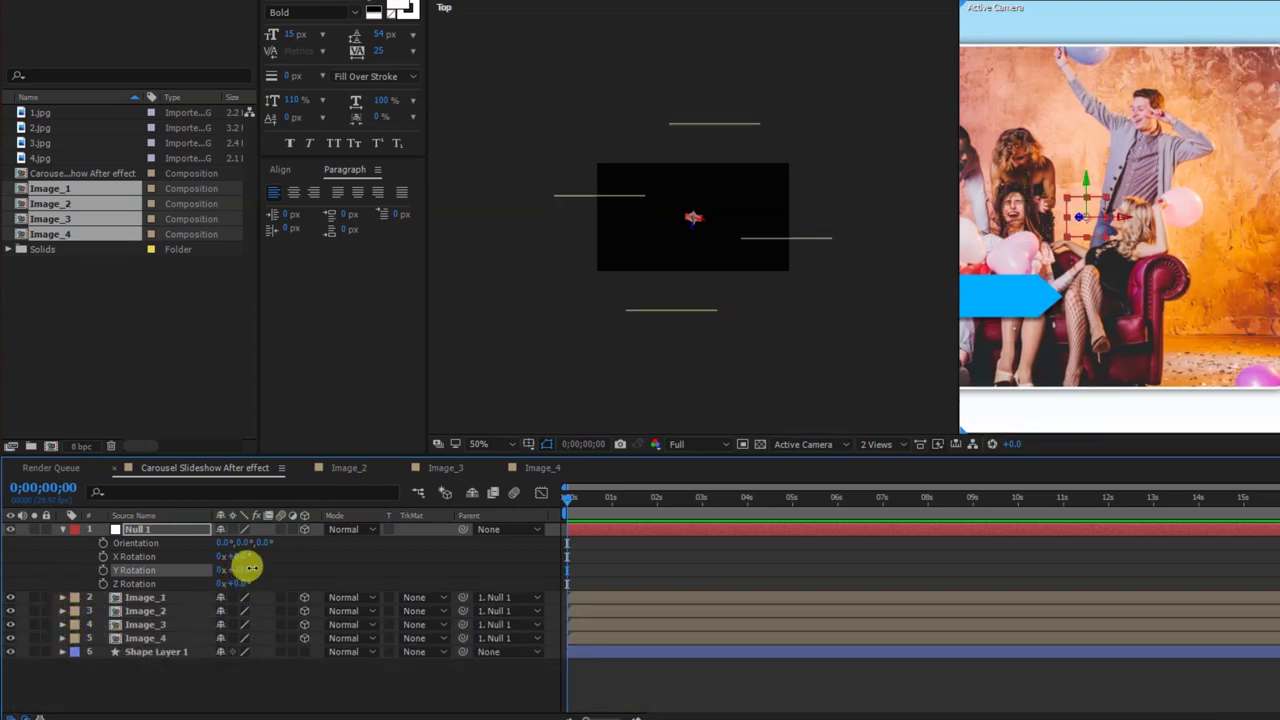
{"action": "key", "text": "ctrl+z"}
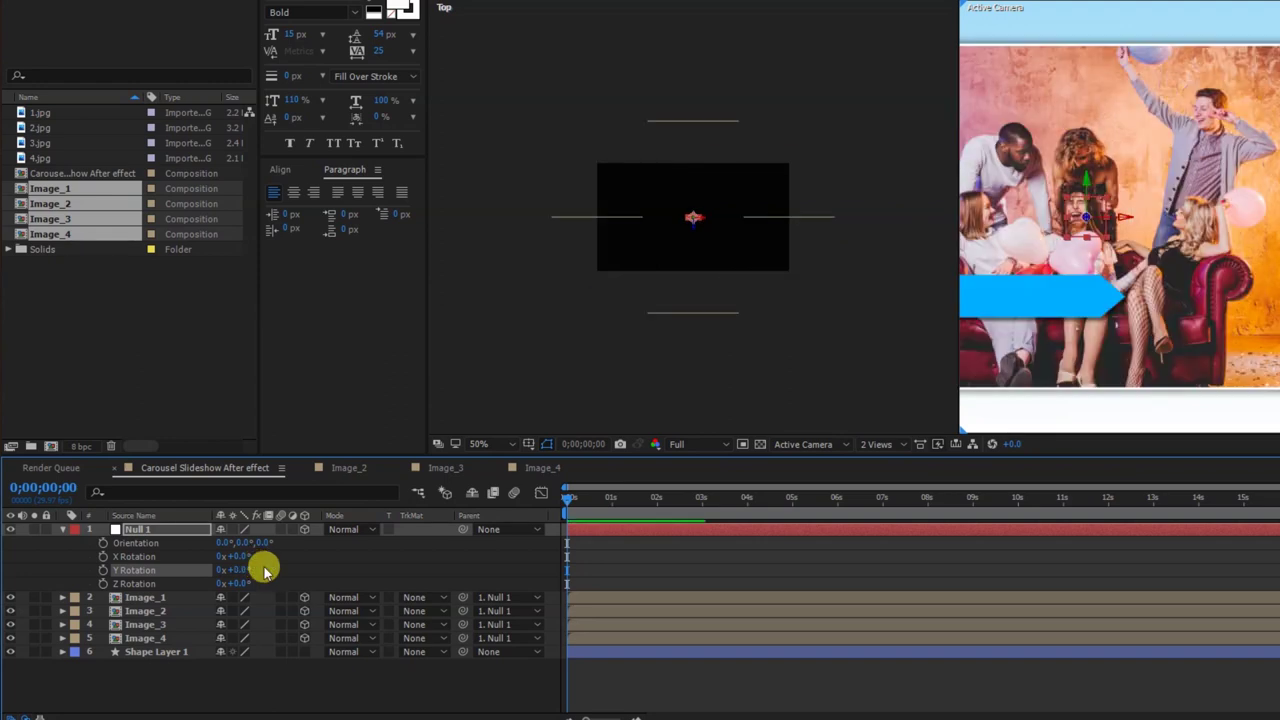
{"action": "right_click", "coordinate": [366, 679]}
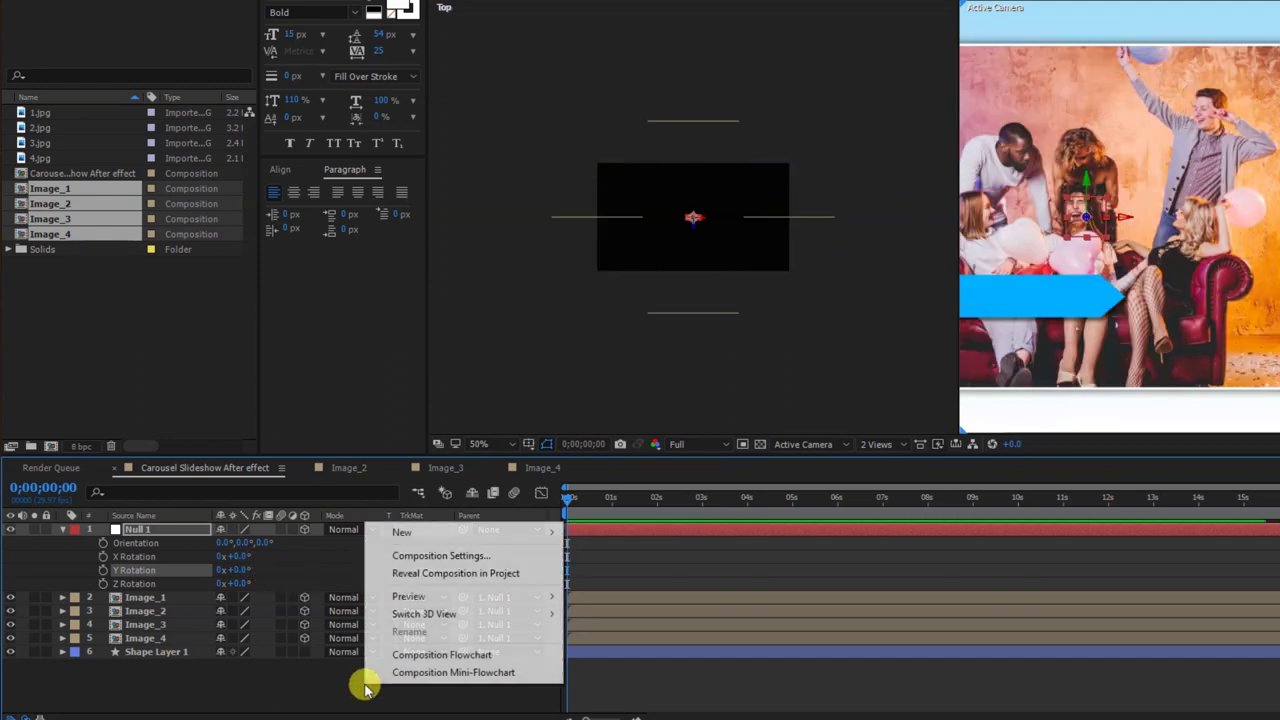
Step: Add a 35mm Two-Node Camera 1 with depth of field and pull it back in Top view
{"action": "mouse_move", "coordinate": [395, 531]}
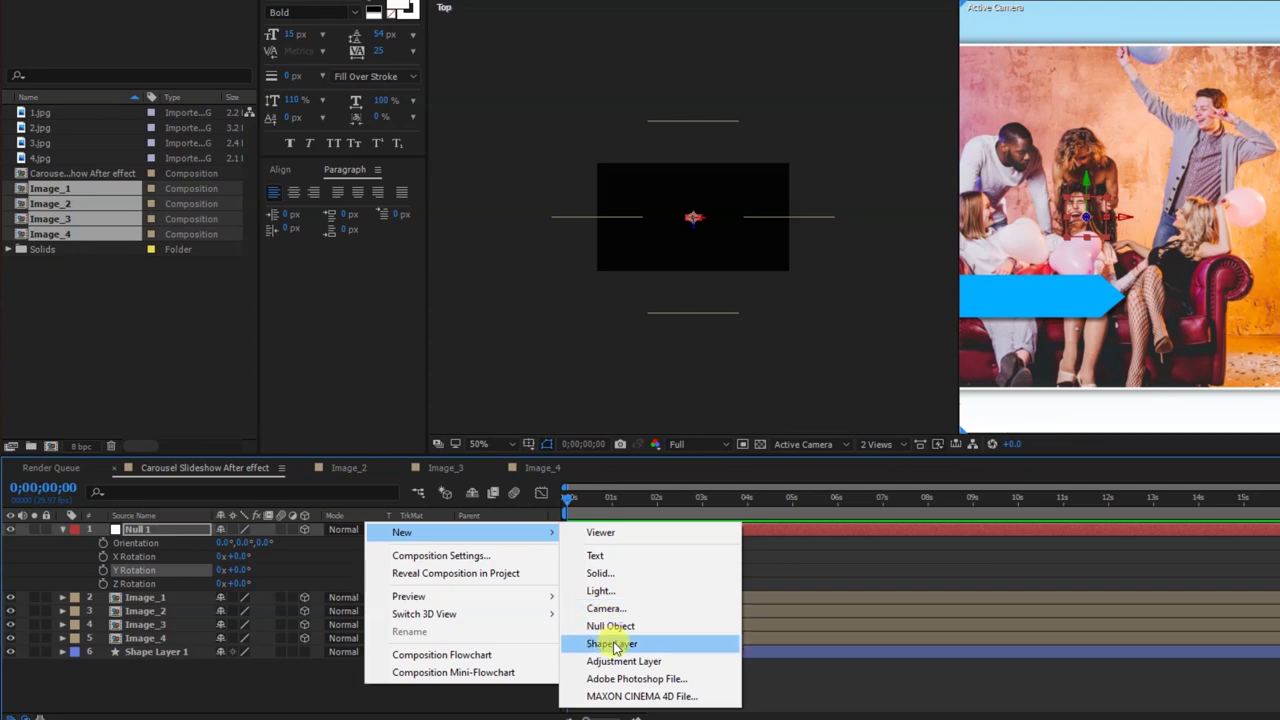
{"action": "left_click", "coordinate": [612, 609]}
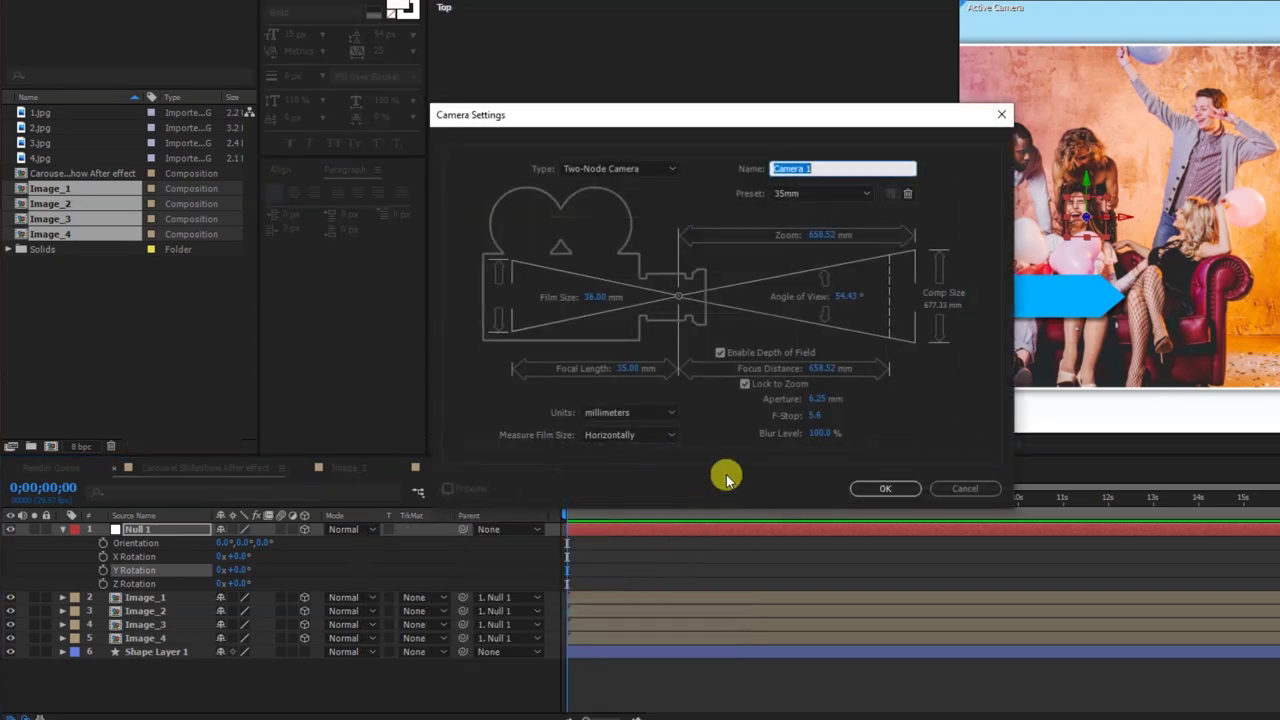
{"action": "left_click", "coordinate": [872, 489]}
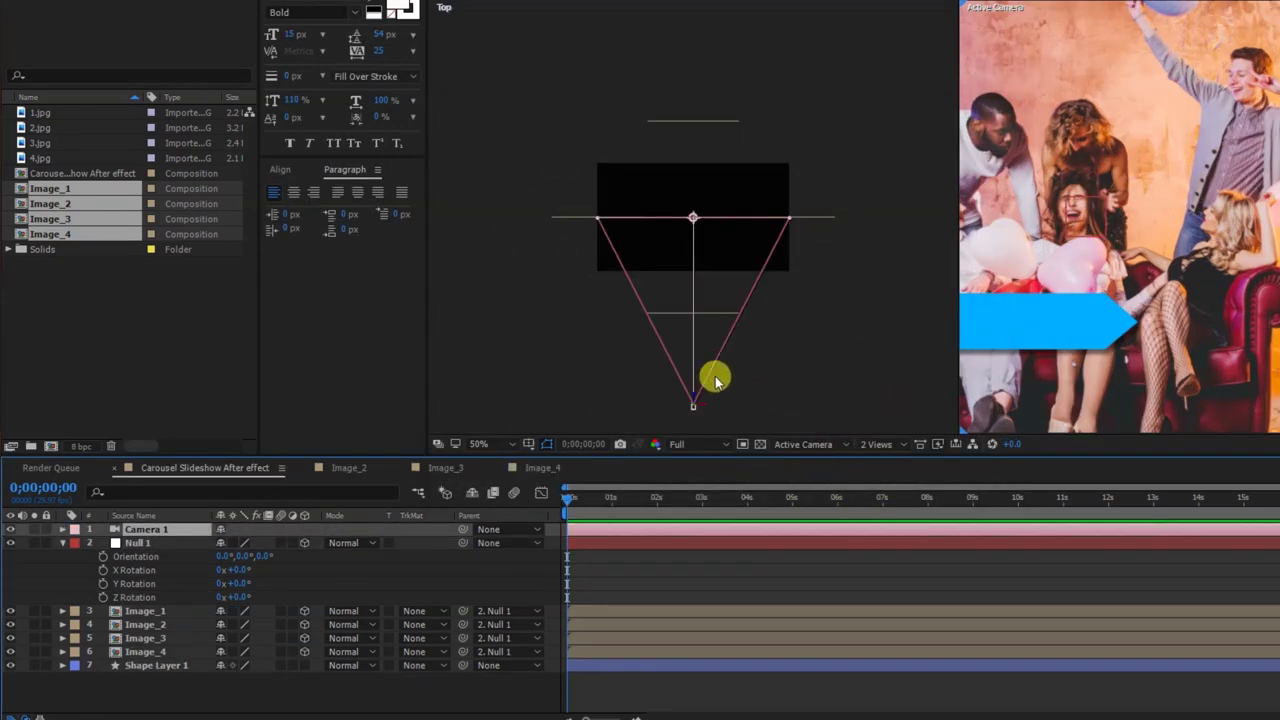
{"action": "left_click_drag", "start_coordinate": [694, 392], "coordinate": [697, 465]}
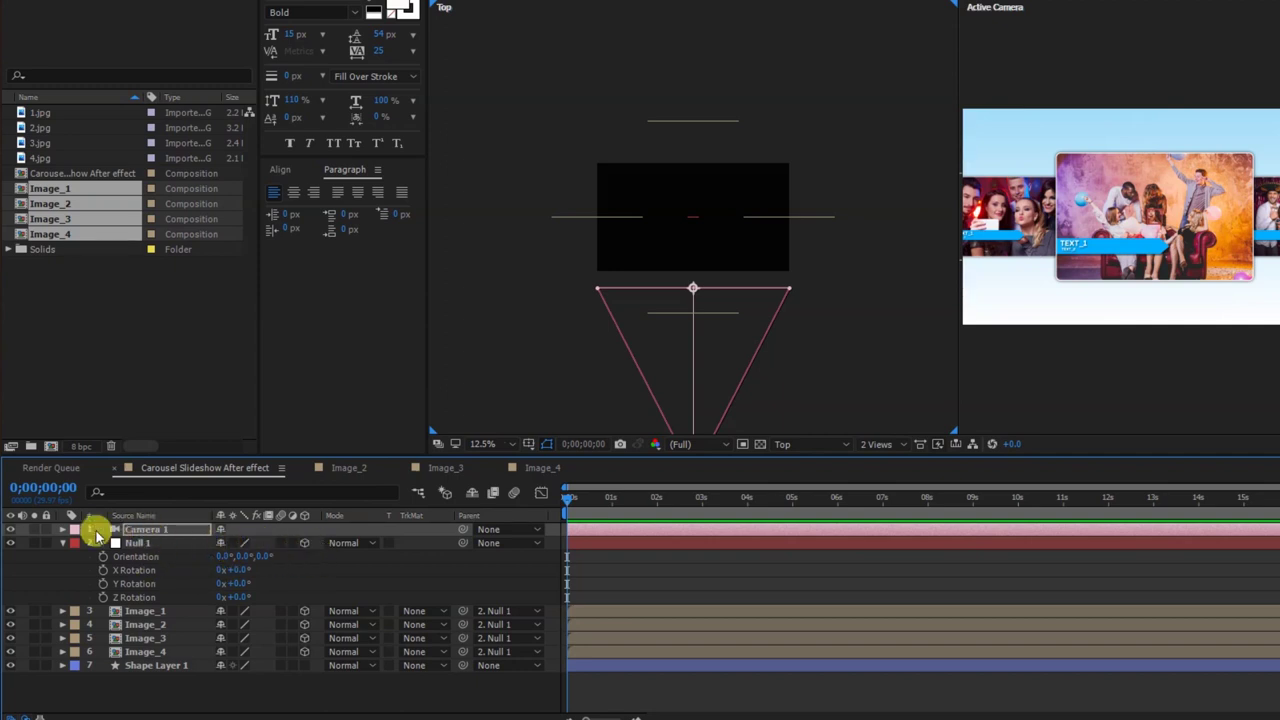
Step: Raise Camera 1's Blur Level and Aperture under Camera Options
{"action": "left_click", "coordinate": [62, 530]}
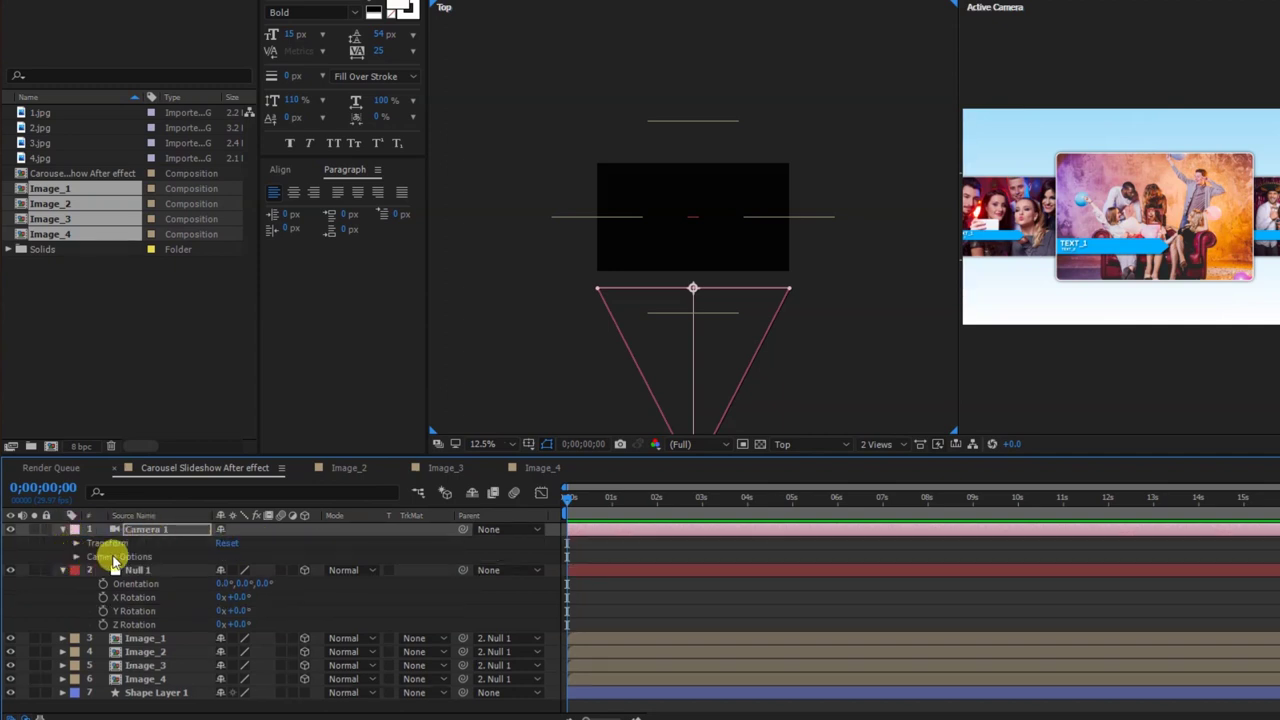
{"action": "left_click", "coordinate": [75, 557]}
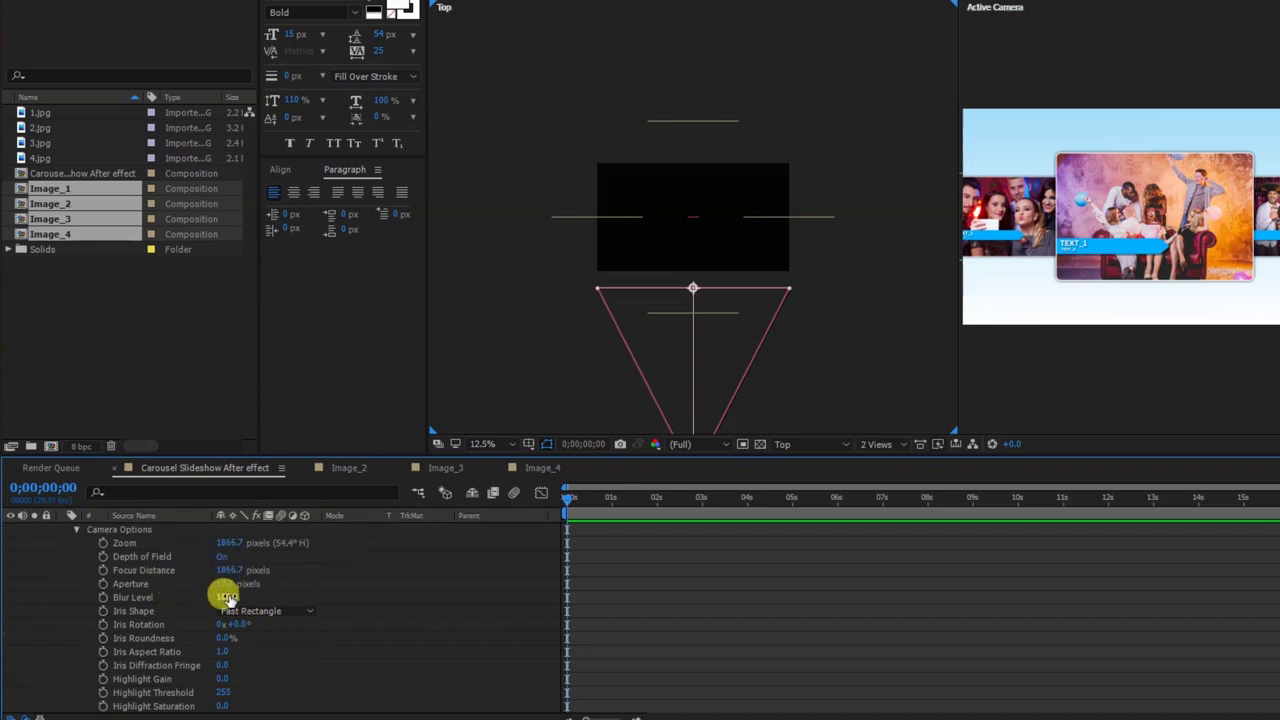
{"action": "left_click_drag", "start_coordinate": [226, 597], "coordinate": [275, 585]}
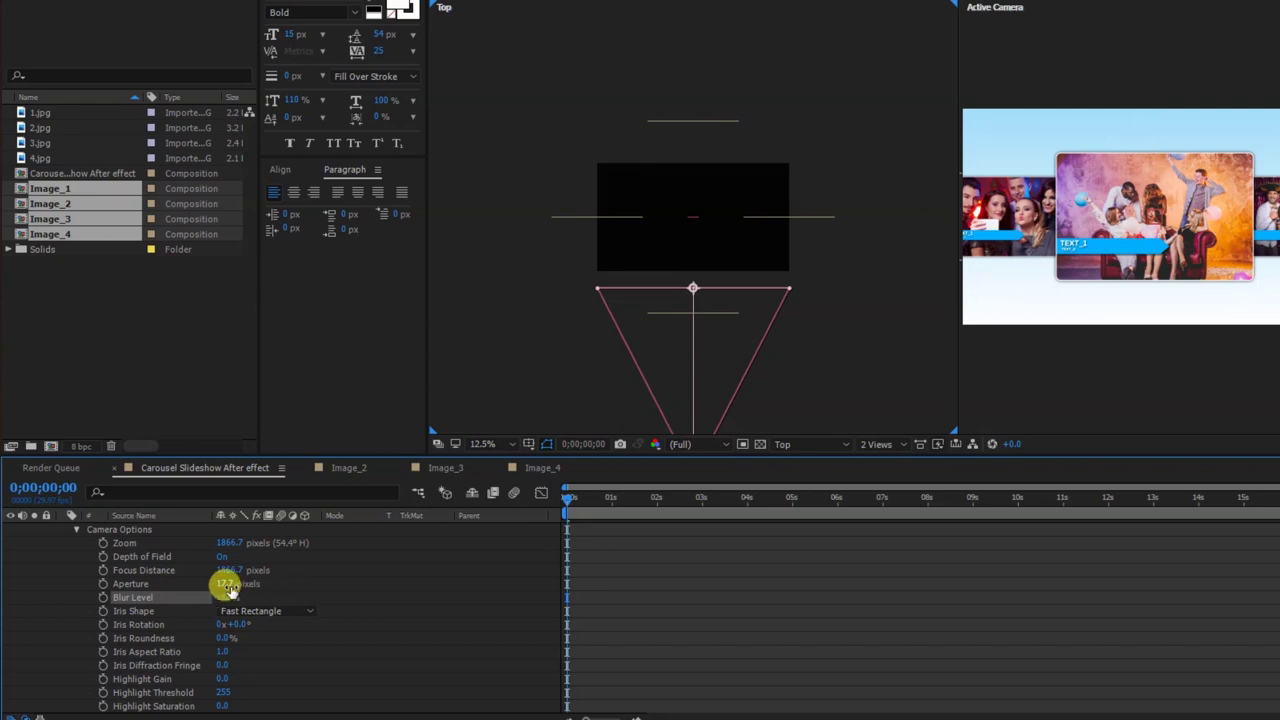
{"action": "left_click_drag", "start_coordinate": [229, 583], "coordinate": [307, 582]}
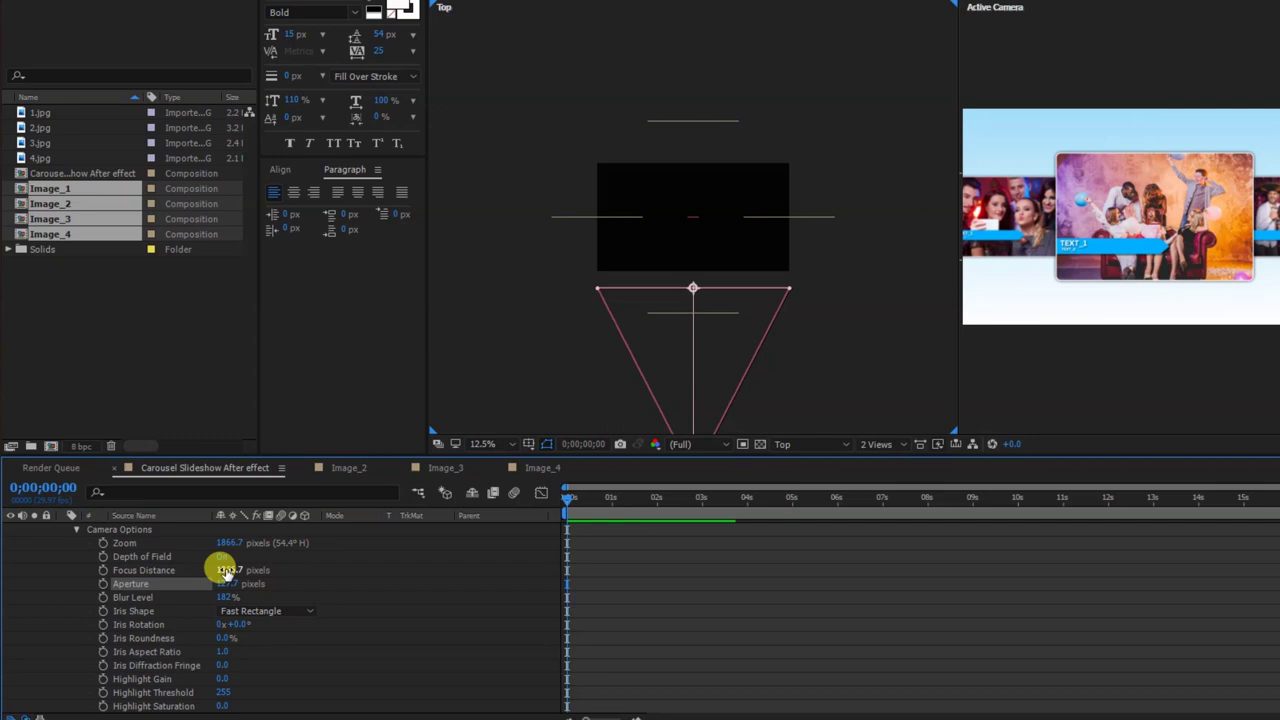
Step: Set Focus Distance to 1605.7 pixels and widen the Aperture to 242.7 pixels
{"action": "left_click", "coordinate": [230, 569]}
{"action": "mouse_move", "coordinate": [230, 569]}
{"action": "left_mouse_down"}
{"action": "mouse_move", "coordinate": [260, 568]}
{"action": "mouse_move", "coordinate": [21, 578]}
{"action": "left_mouse_up"}
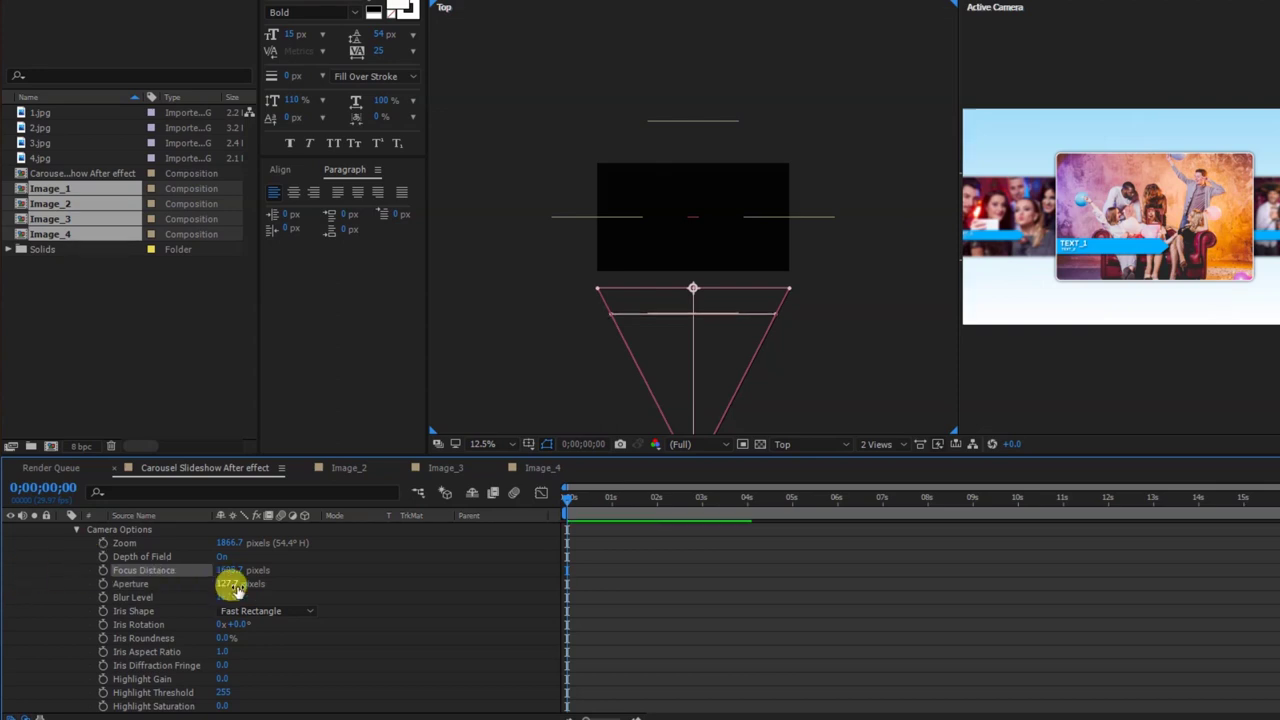
{"action": "left_click_drag", "start_coordinate": [229, 587], "coordinate": [287, 579]}
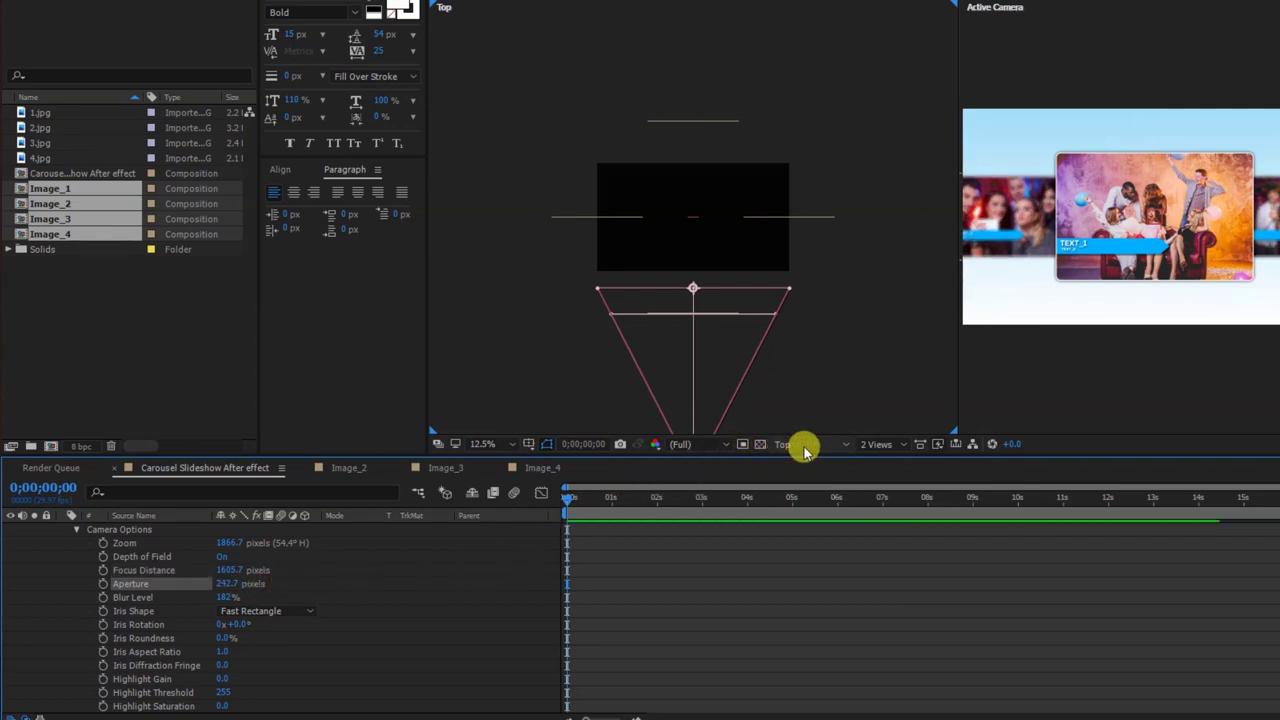
Step: Switch the viewer to a single Active Camera view at Fit up to 100%
{"action": "left_click", "coordinate": [872, 445]}
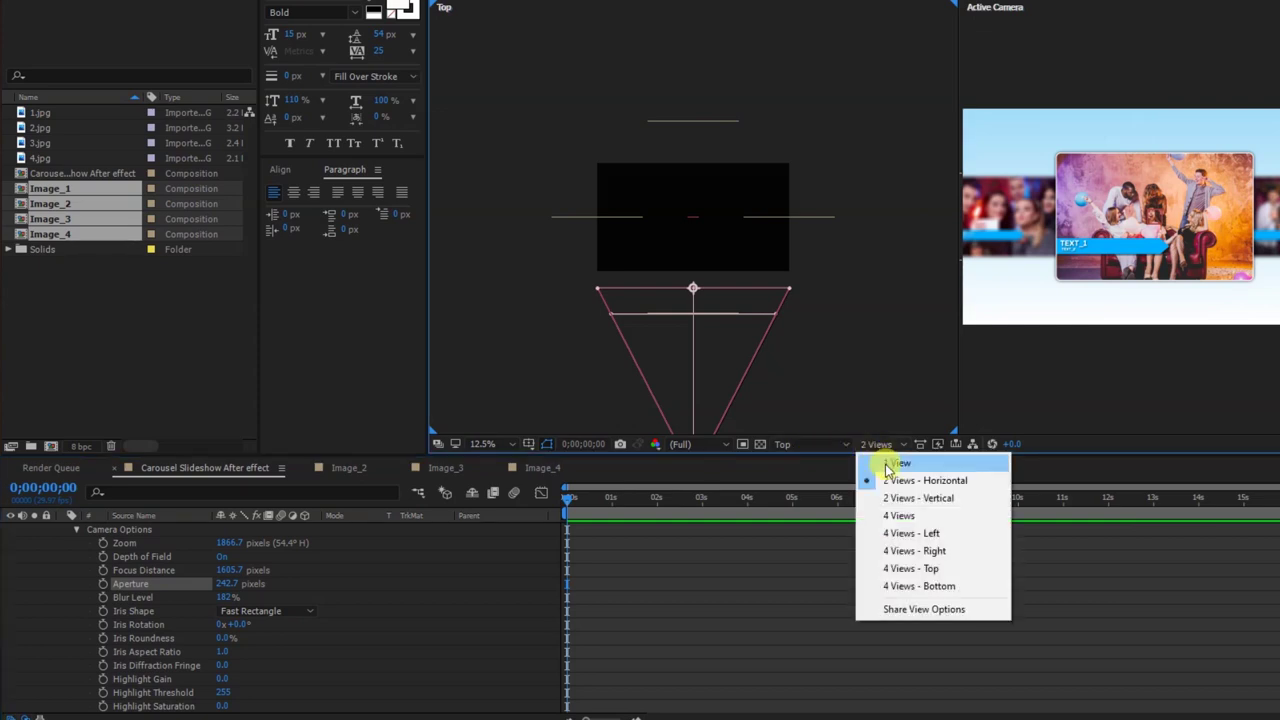
{"action": "left_click", "coordinate": [890, 464]}
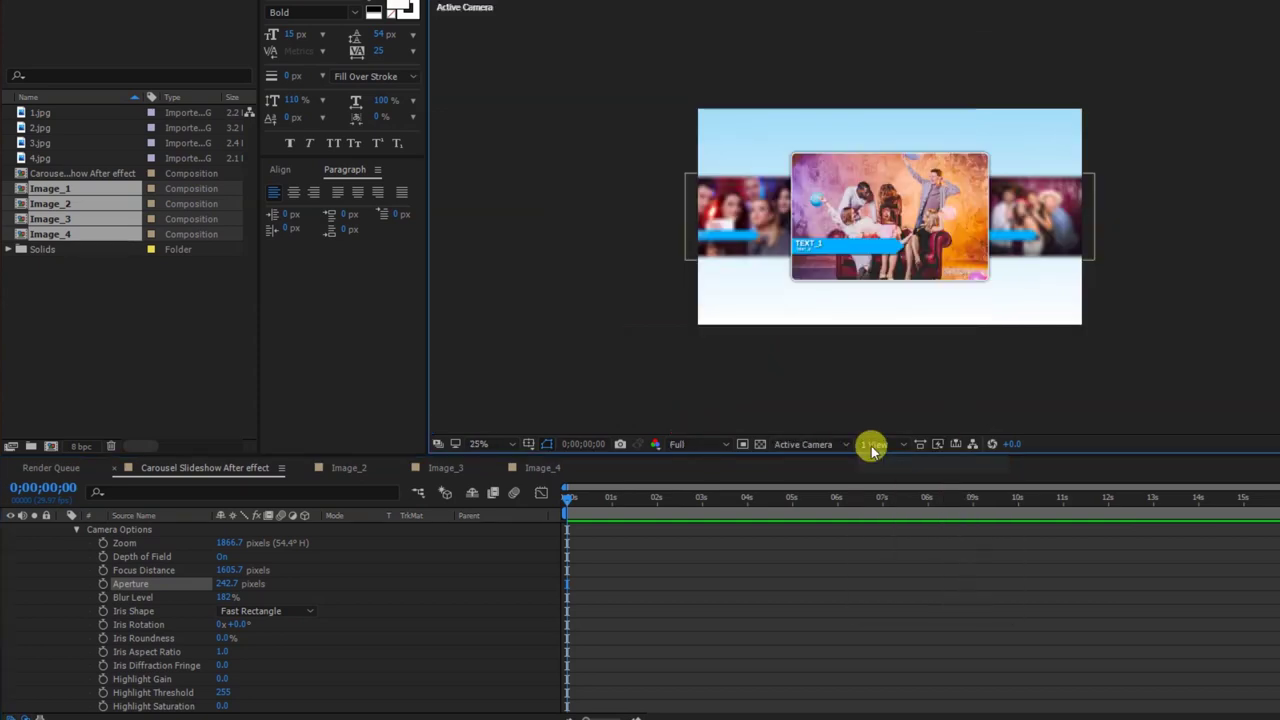
{"action": "left_click", "coordinate": [510, 446]}
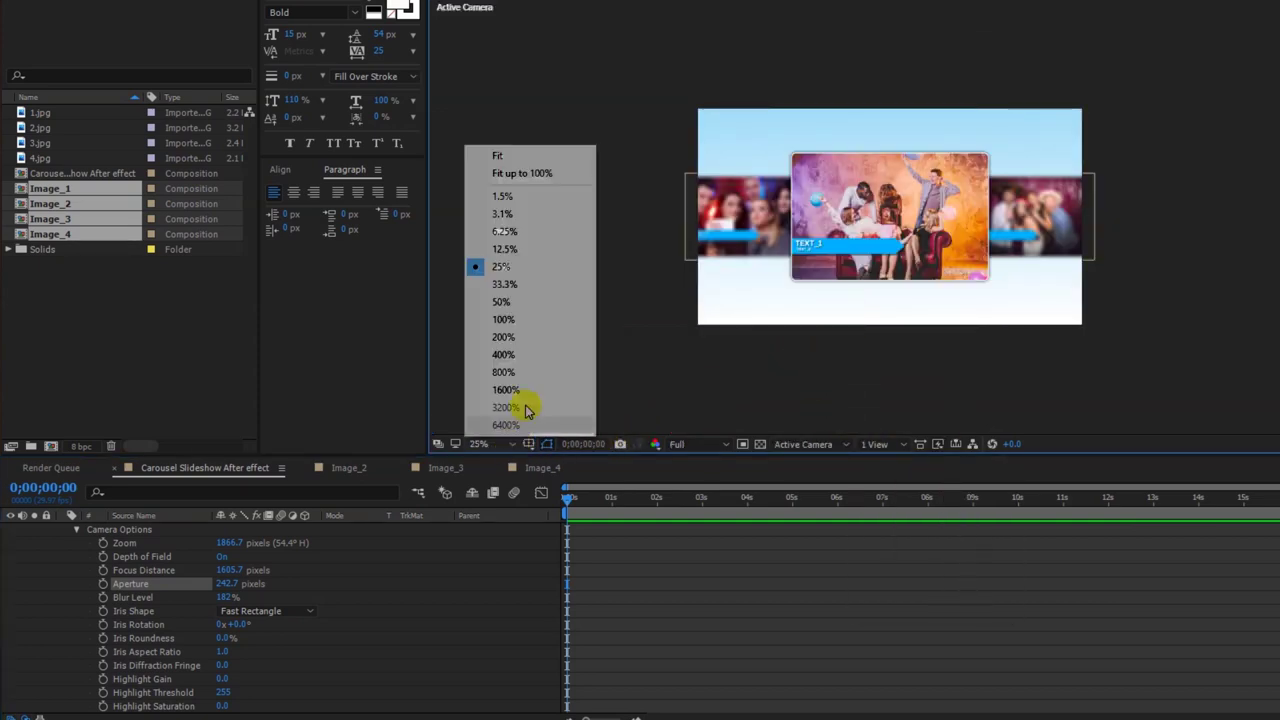
{"action": "left_click", "coordinate": [517, 176]}
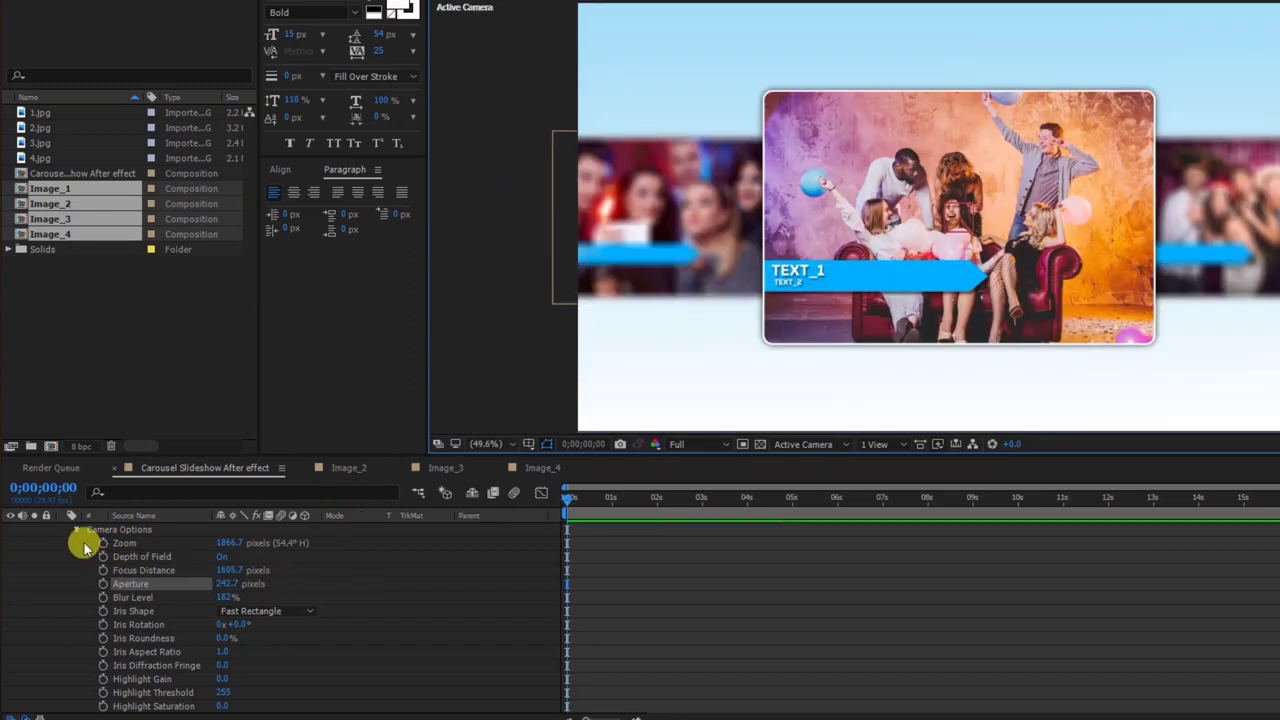
{"action": "scroll", "coordinate": [55, 570], "scroll_direction": "up", "scroll_amount": 1}
Step: Collapse Camera 1 and select the centre card layer, Image_2
{"action": "left_click", "coordinate": [63, 529]}
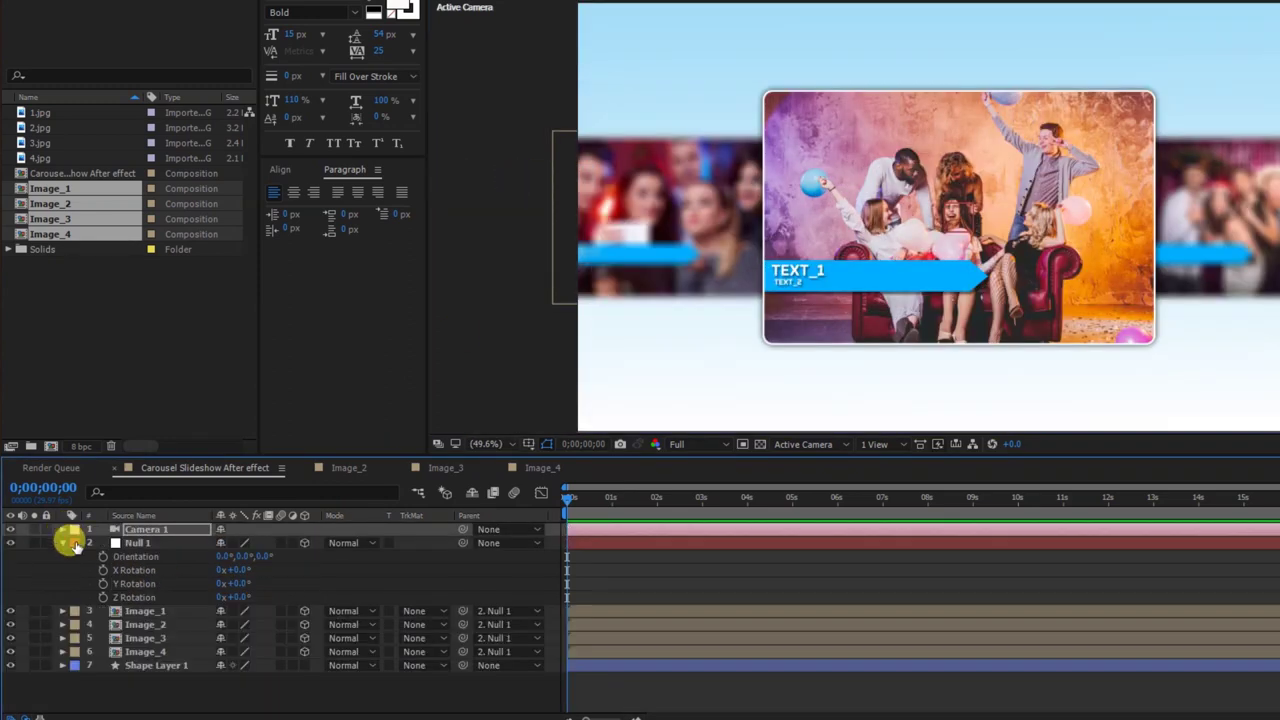
{"action": "left_click", "coordinate": [157, 610]}
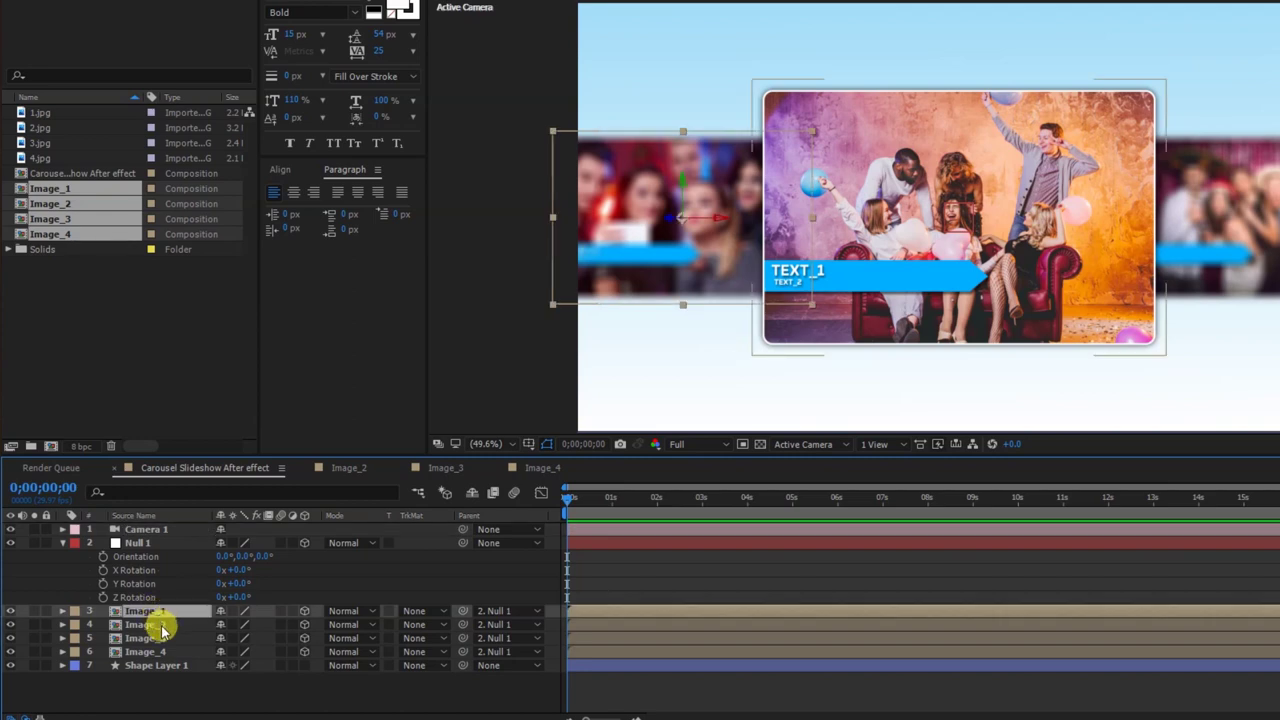
{"action": "left_click", "coordinate": [160, 624]}
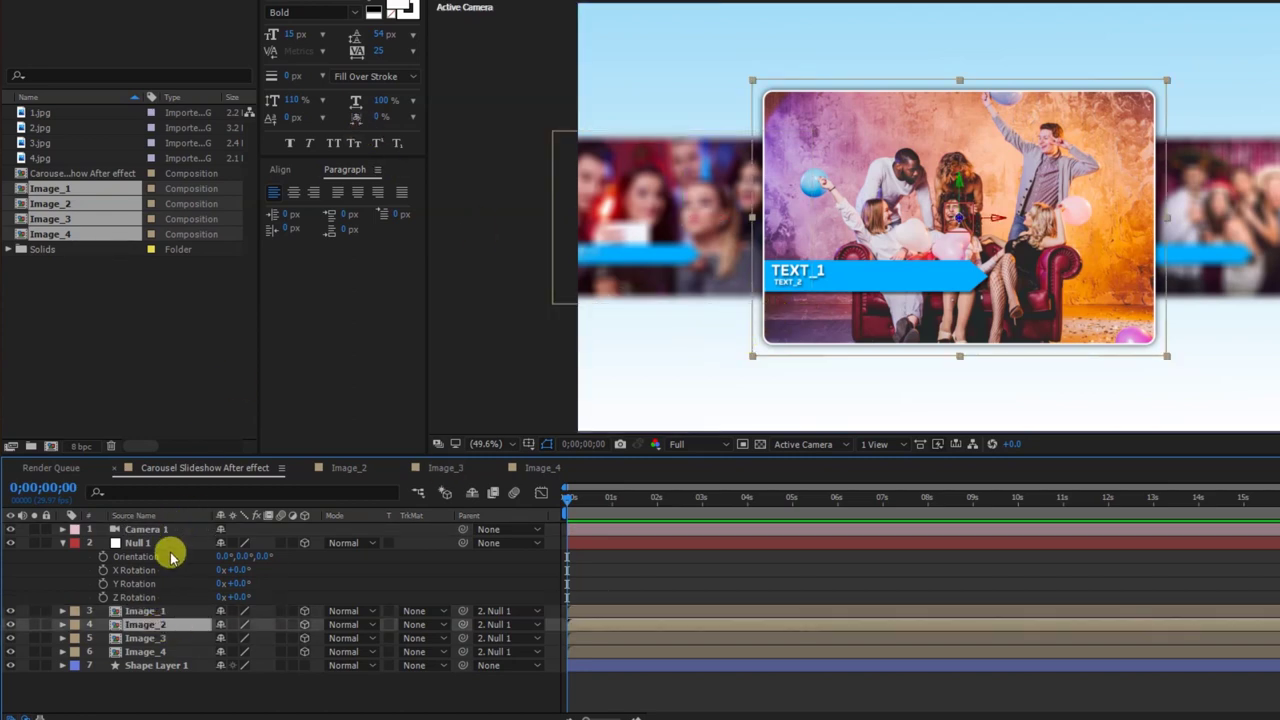
{"action": "right_click", "coordinate": [137, 623]}
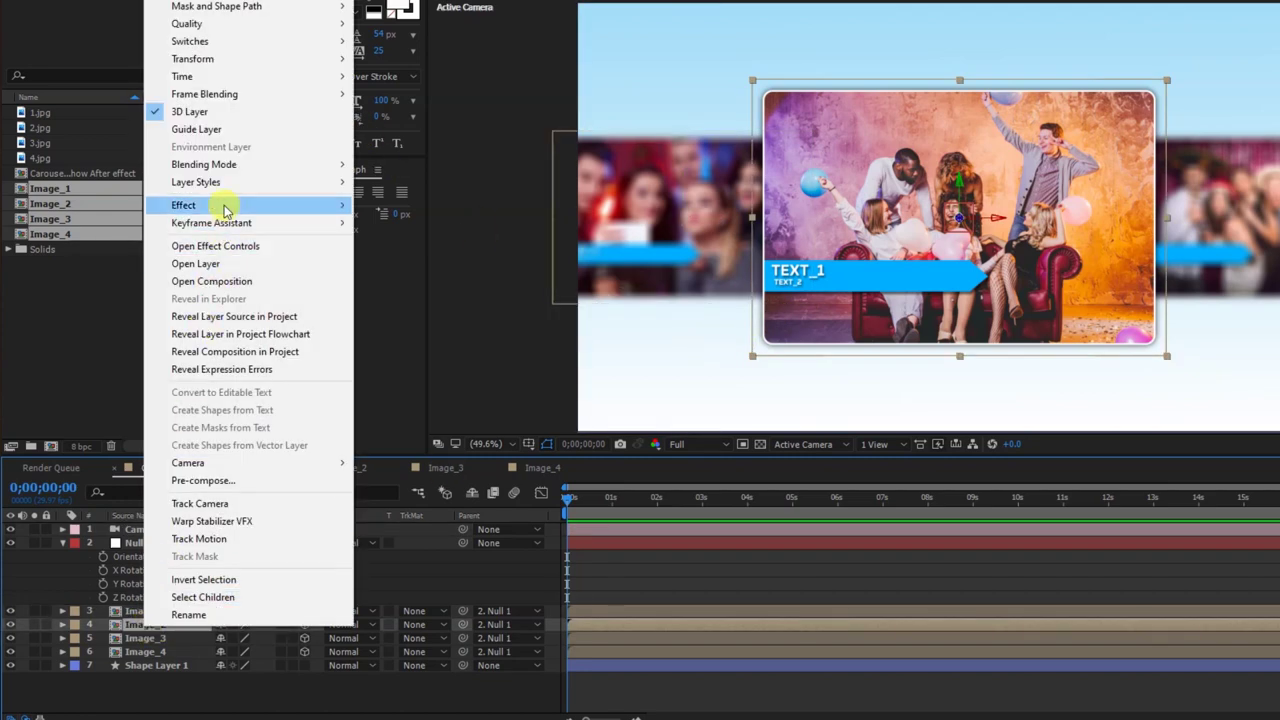
Step: Apply the VC Reflect effect to Image_2
{"action": "mouse_move", "coordinate": [226, 205]}
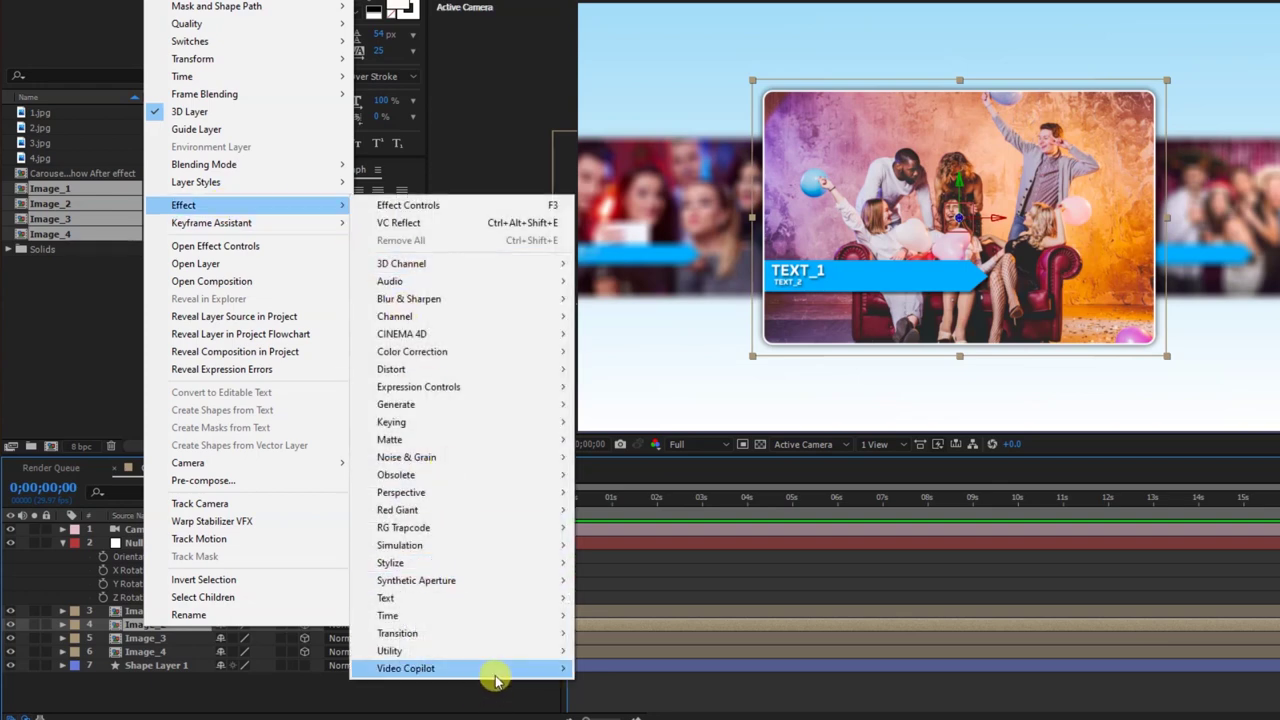
{"action": "mouse_move", "coordinate": [490, 668]}
{"action": "left_click", "coordinate": [632, 704]}
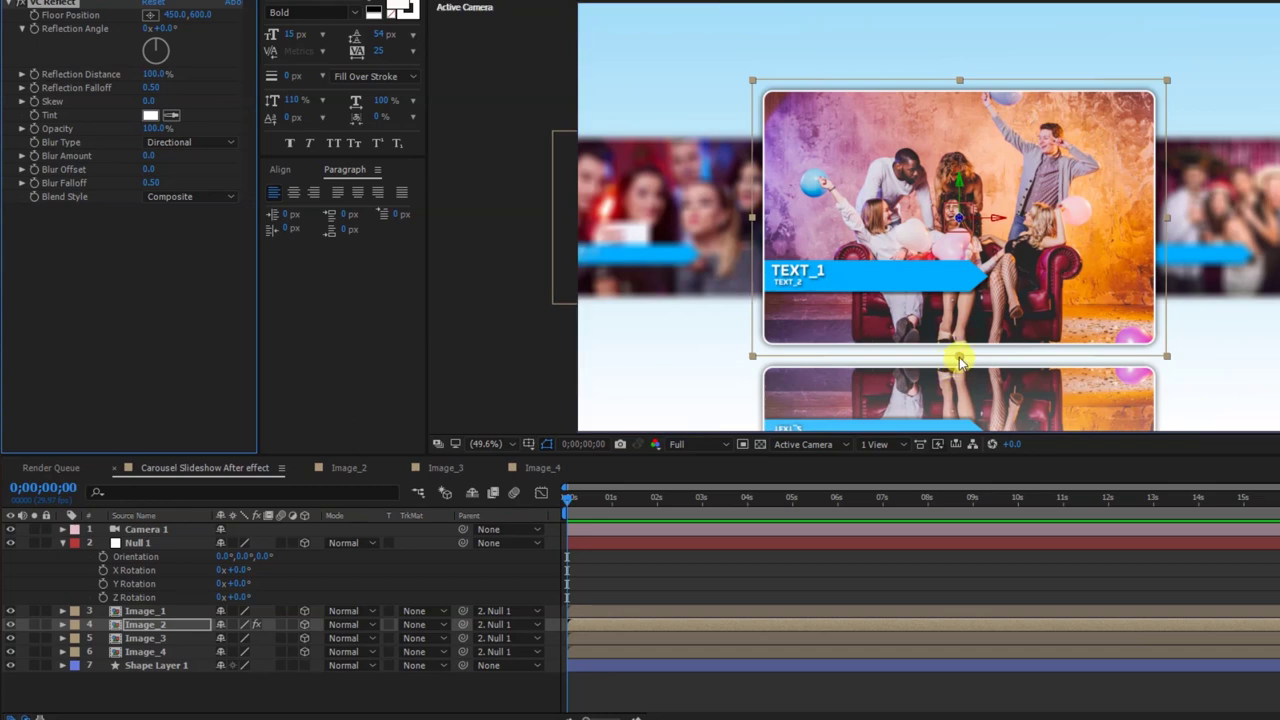
Step: Align the reflection floor to the card's bottom, use Falloff blur at 23.7, keep Blur Offset 0
{"action": "left_click_drag", "start_coordinate": [955, 367], "coordinate": [957, 352]}
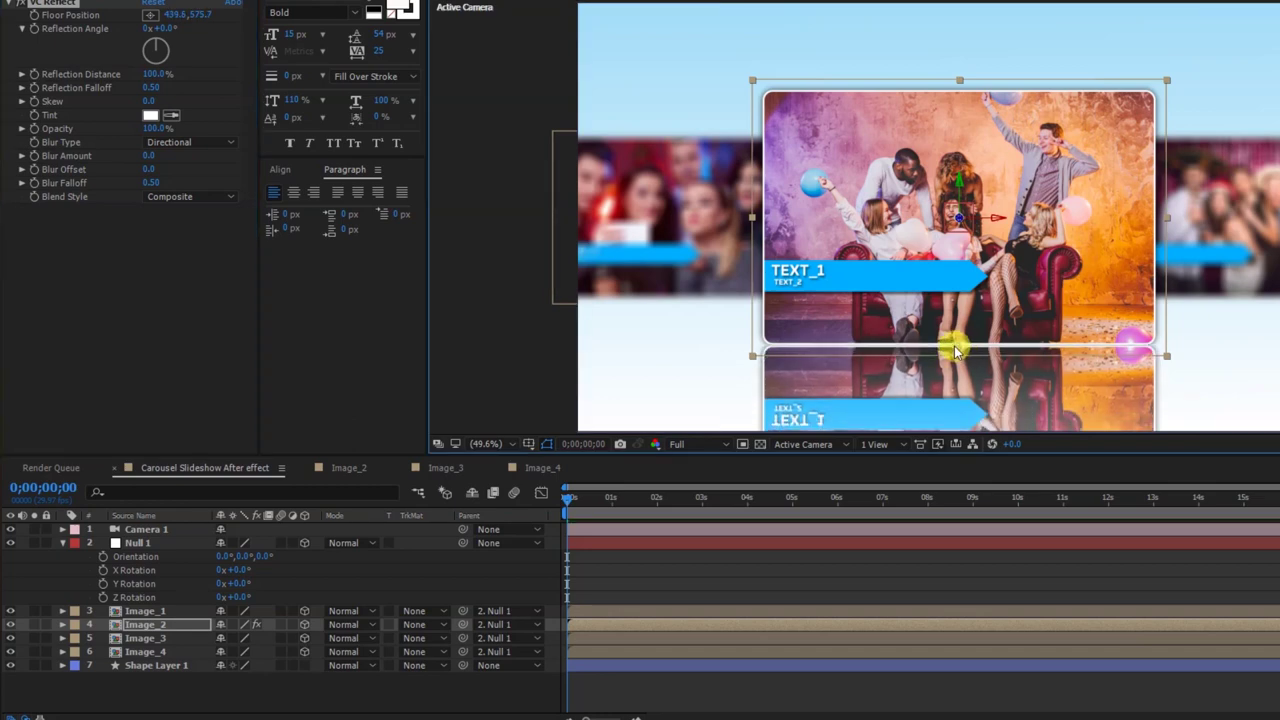
{"action": "left_click", "coordinate": [180, 142]}
{"action": "left_click", "coordinate": [190, 180]}
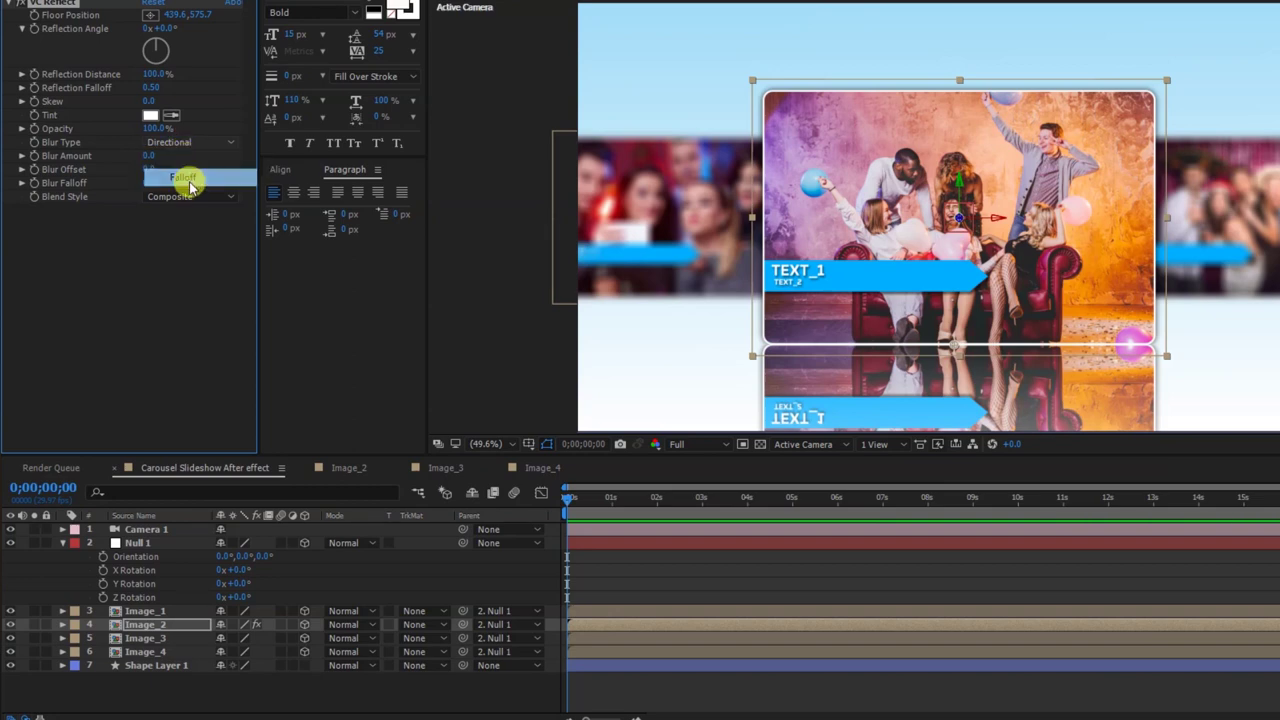
{"action": "left_click_drag", "start_coordinate": [148, 155], "coordinate": [220, 155]}
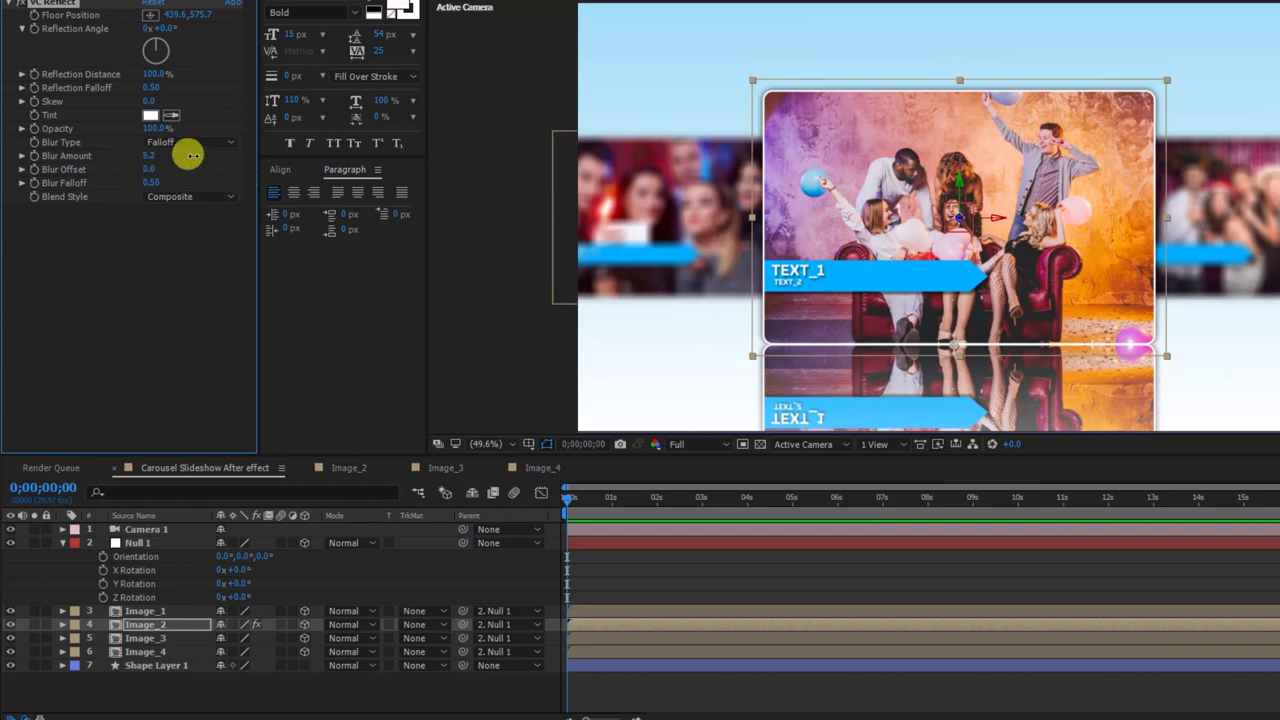
{"action": "left_click_drag", "start_coordinate": [255, 155], "coordinate": [315, 155]}
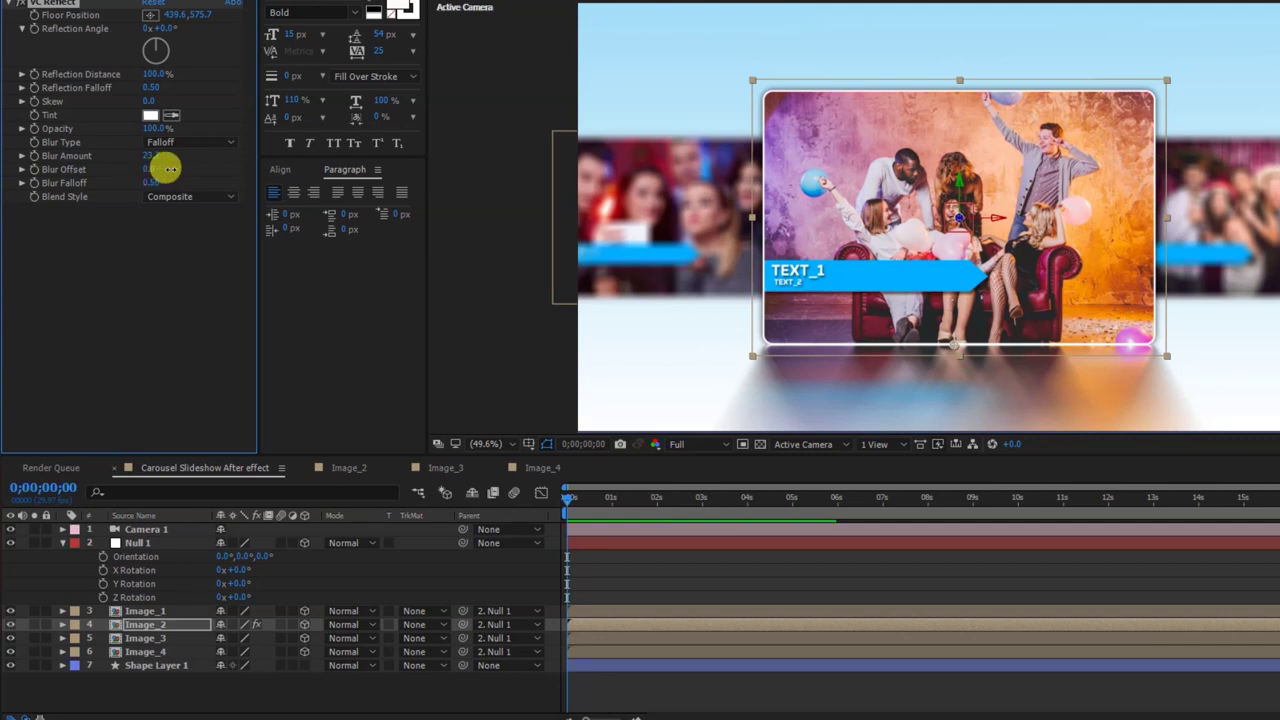
{"action": "left_click_drag", "start_coordinate": [167, 169], "coordinate": [175, 167]}
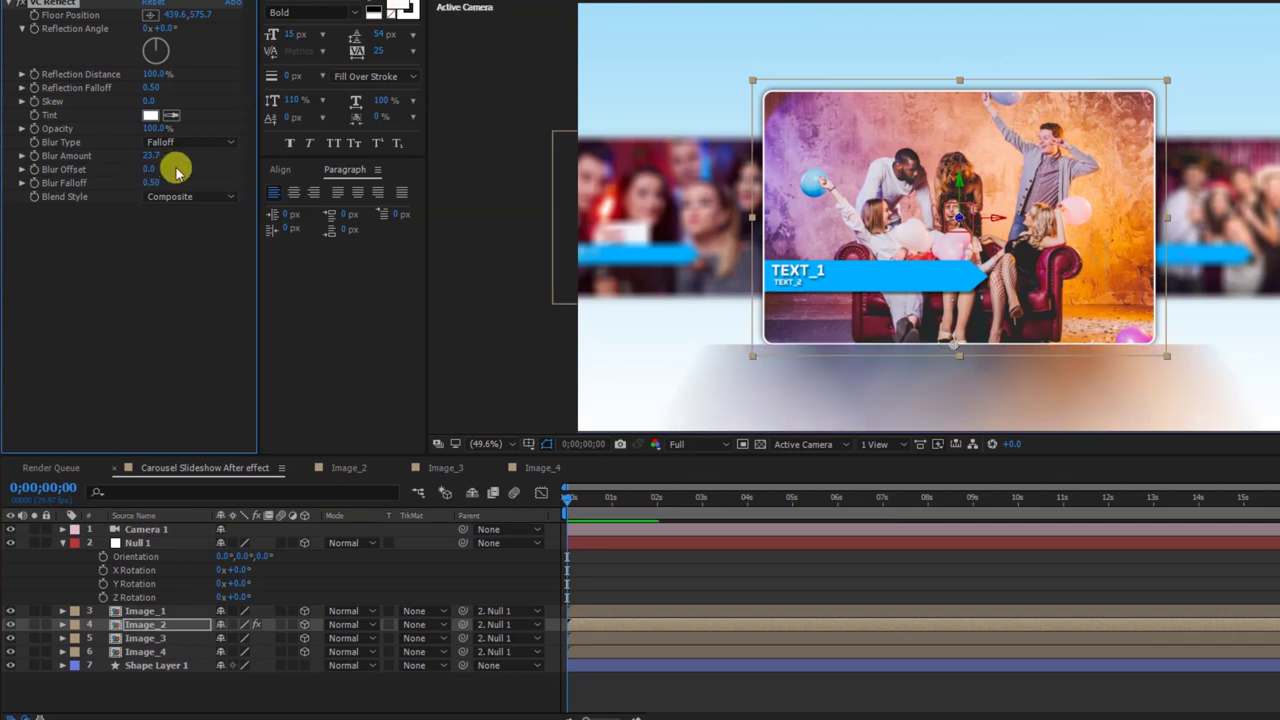
{"action": "key", "text": "ctrl+z"}
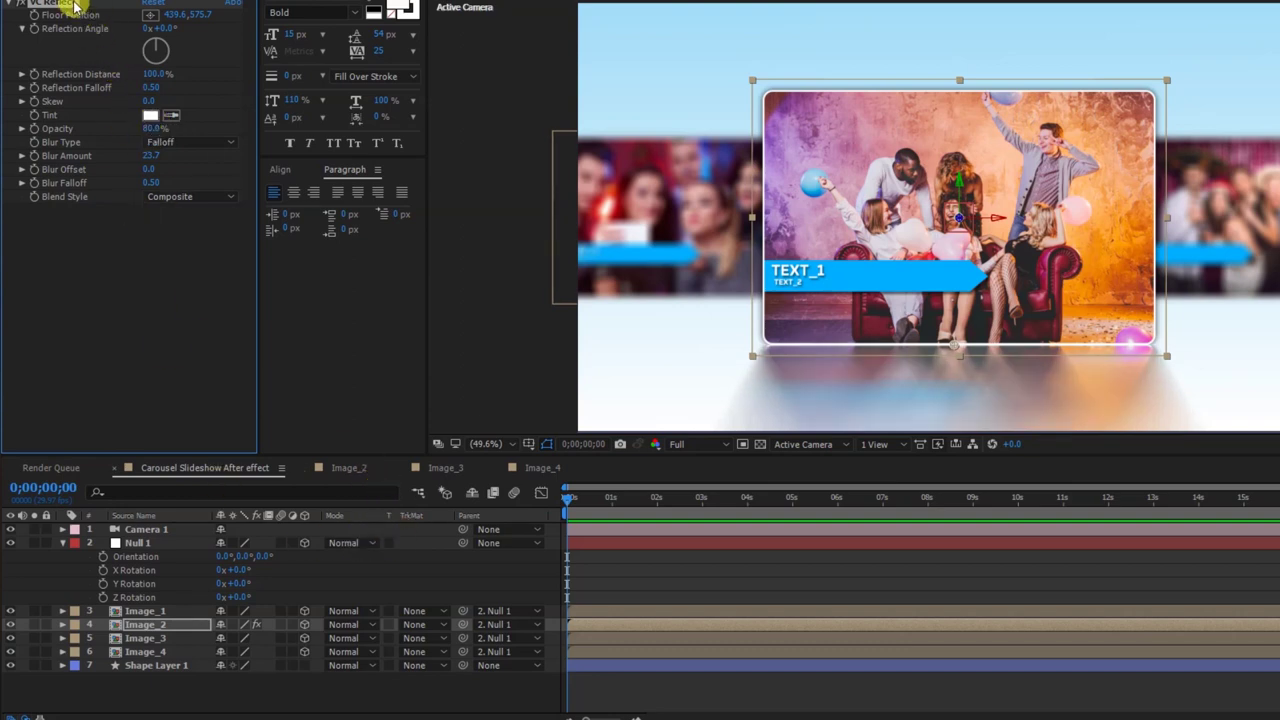
Step: Paste the VC Reflect effect onto Image_1 through Image_4, then select Null 1
{"action": "left_click", "coordinate": [143, 610]}
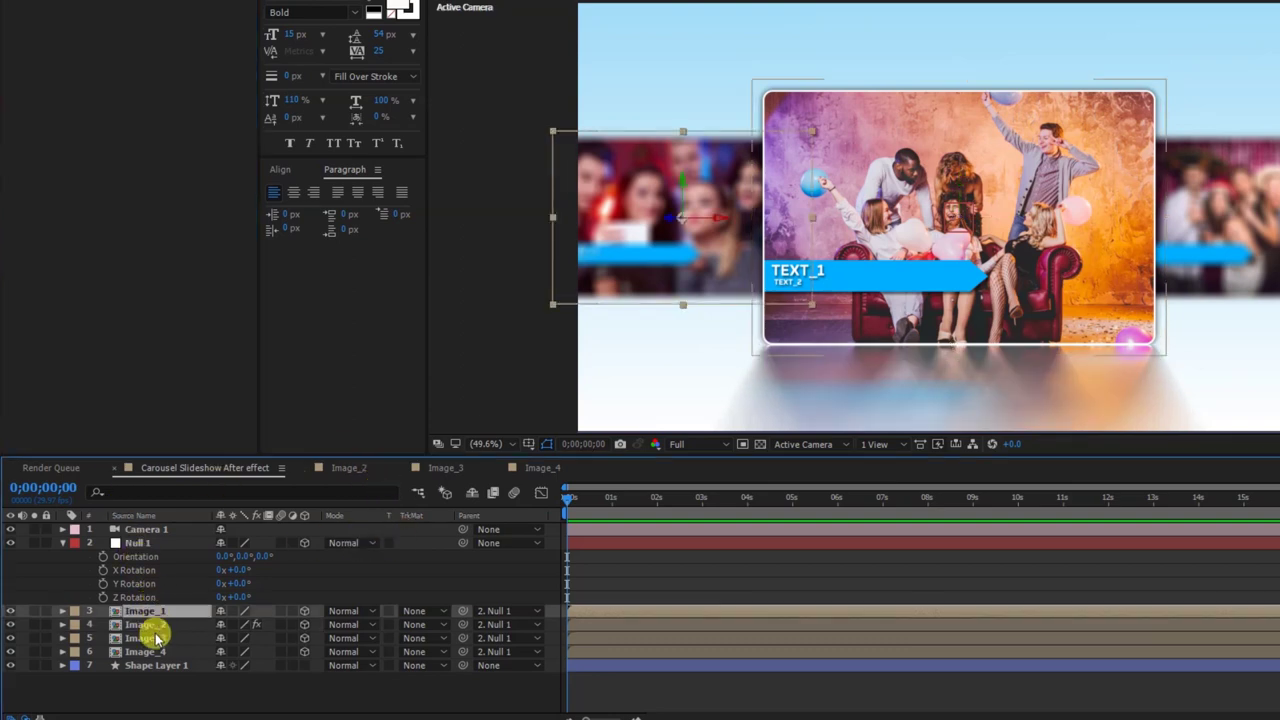
{"action": "left_click", "coordinate": [155, 638], "text": "shift"}
{"action": "left_click", "coordinate": [157, 652], "text": "shift"}
{"action": "key", "text": "ctrl+v"}
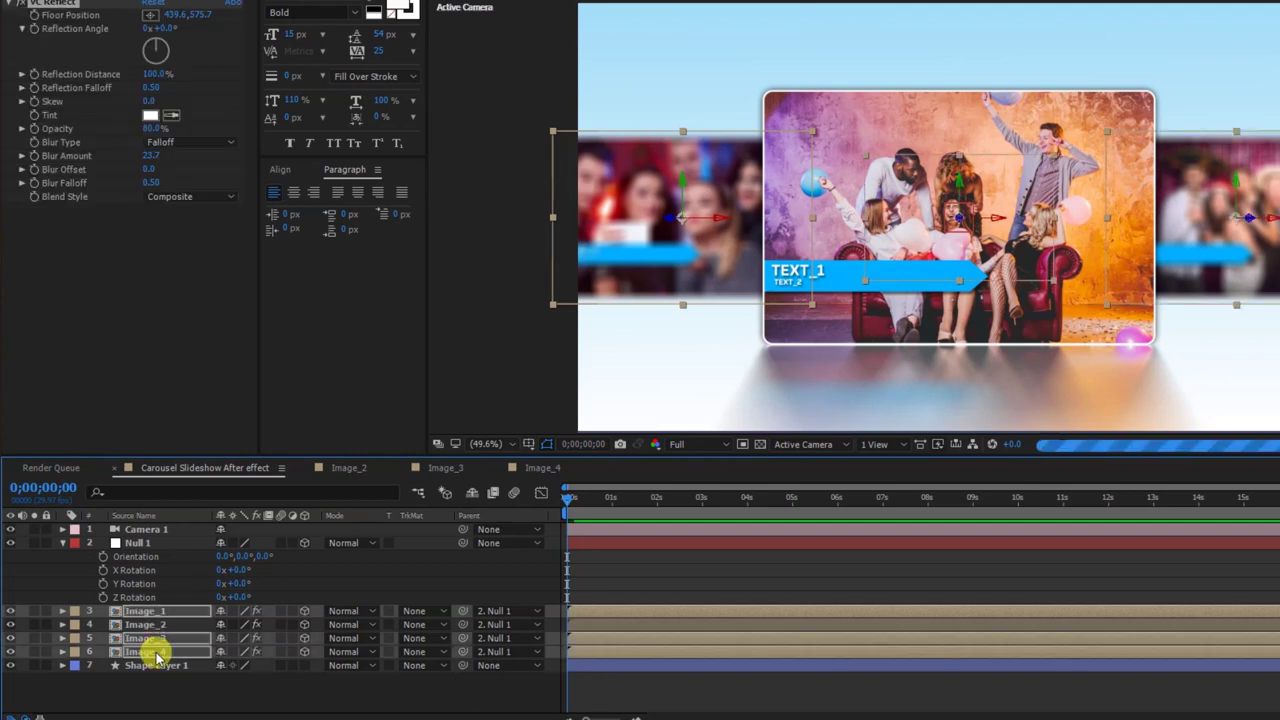
{"action": "left_click", "coordinate": [585, 548]}
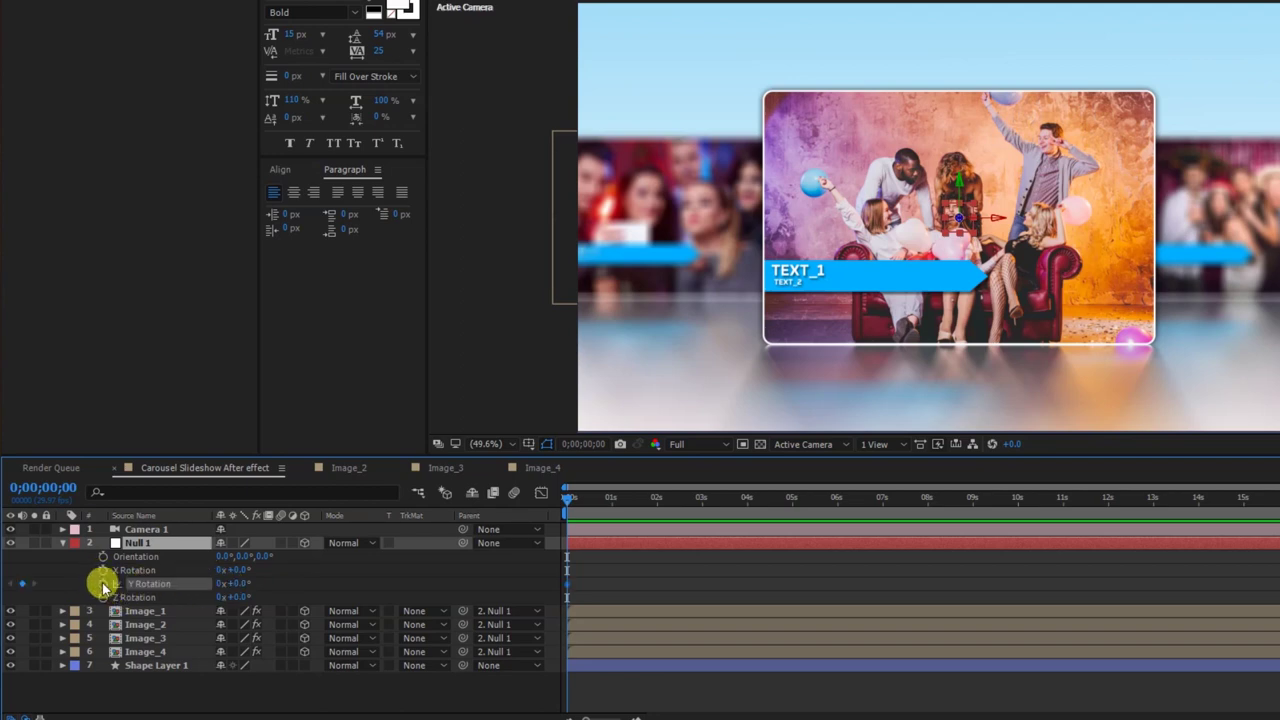
Step: Key Null 1's Y Rotation at 90° for 2s, holding at 4s, then 180° at 6s
{"action": "key", "text": "ctrl+shift+Right"}
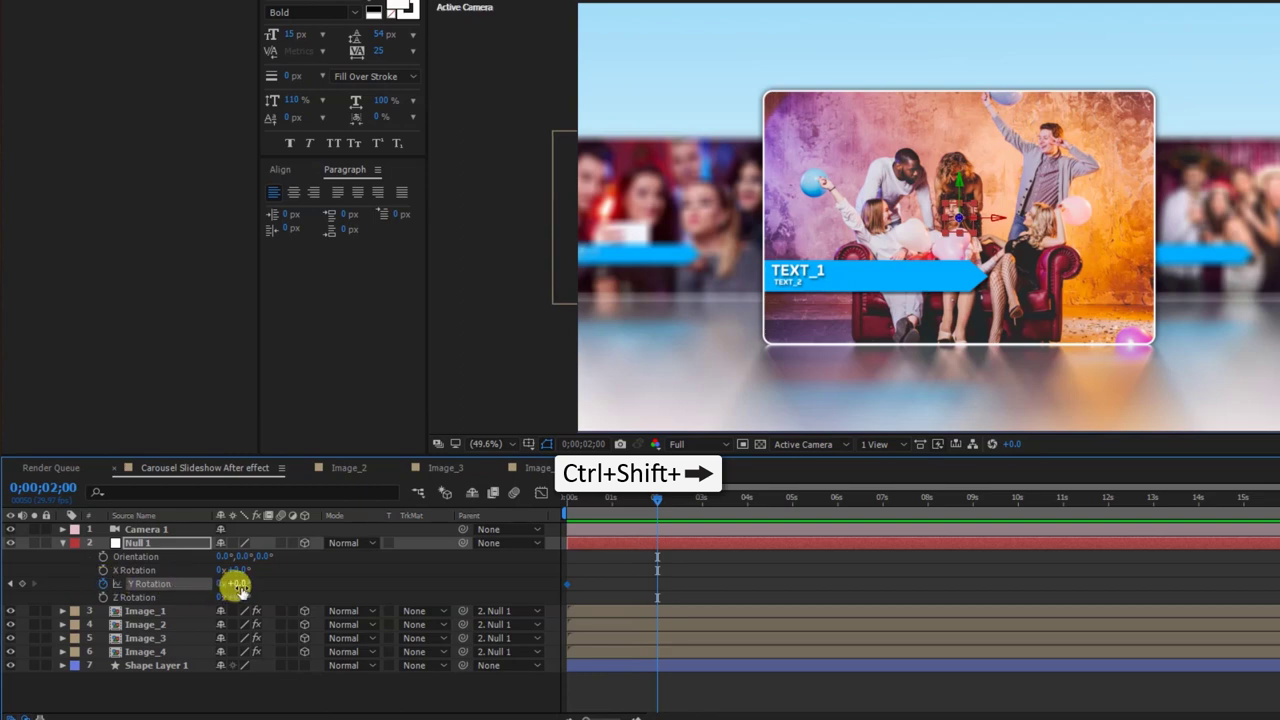
{"action": "type", "text": "90"}
{"action": "left_click", "coordinate": [237, 583]}
{"action": "key", "text": "ctrl+shift+Right"}
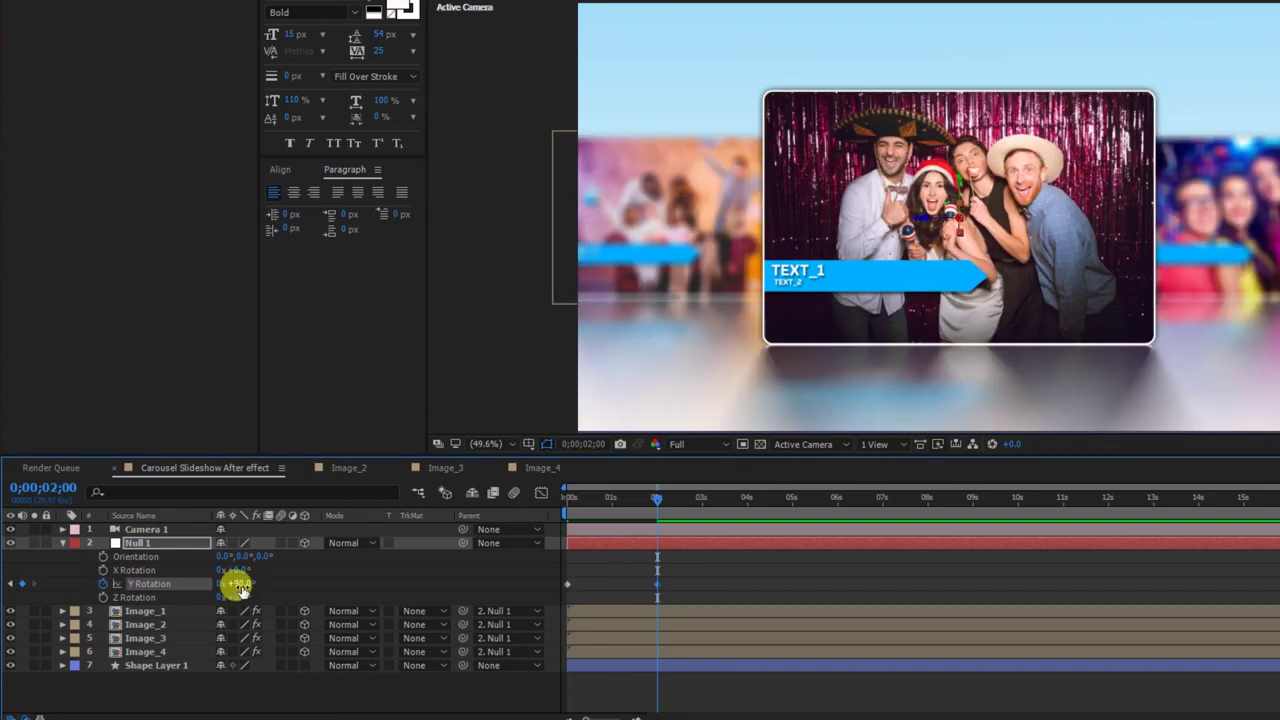
{"action": "key", "text": "ctrl+shift+Right"}
{"action": "key", "text": "ctrl+shift+Right"}
{"action": "key", "text": "ctrl+shift+Right"}
{"action": "left_click", "coordinate": [5, 589]}
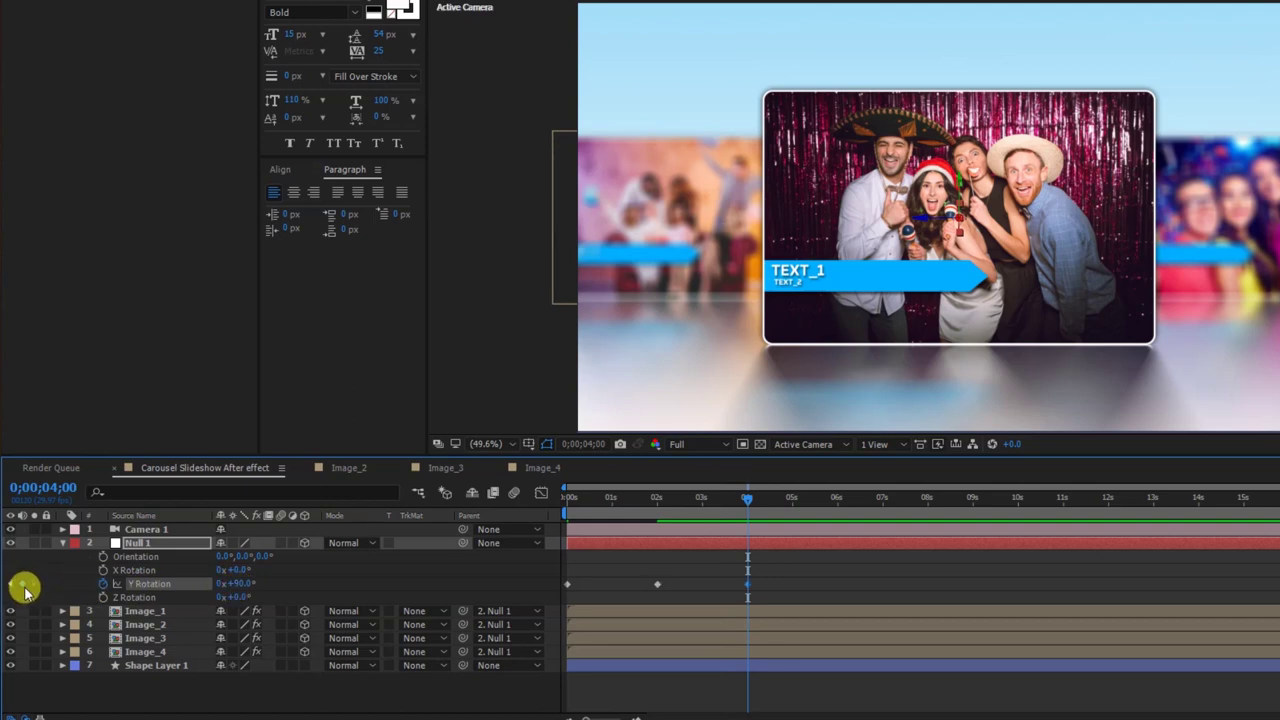
{"action": "left_click", "coordinate": [23, 584]}
{"action": "key", "text": "ctrl+shift+Right"}
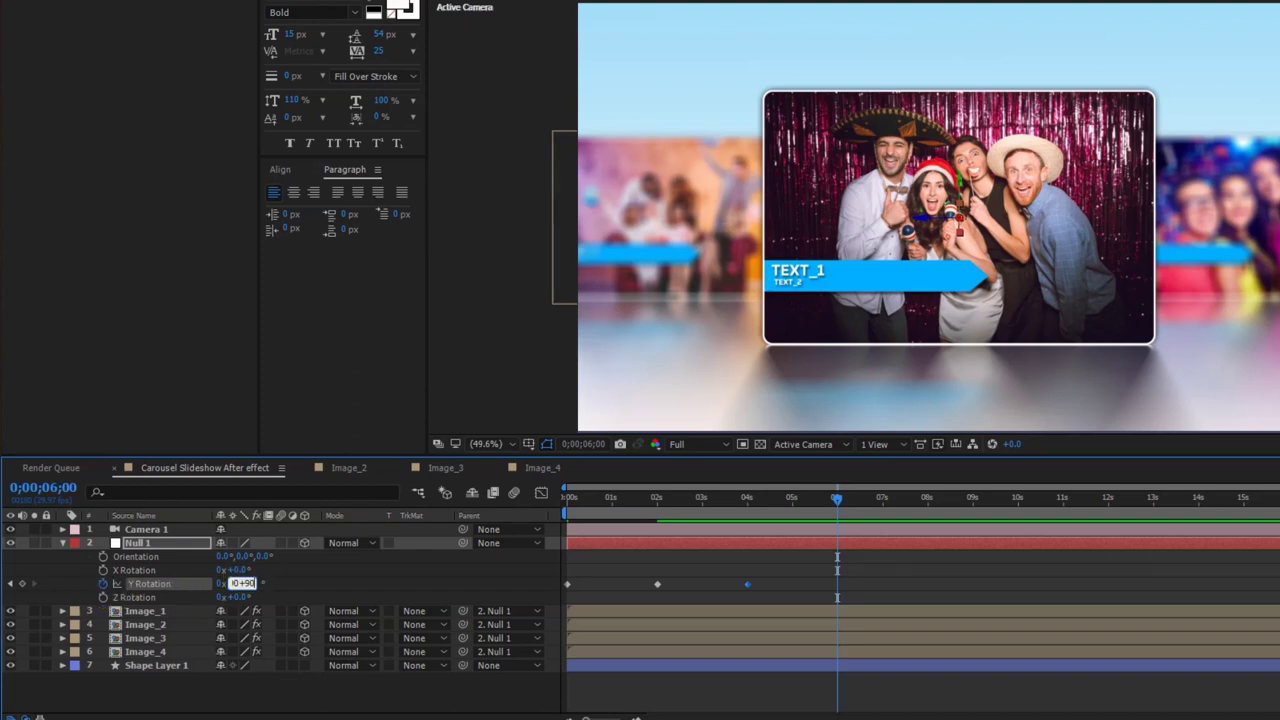
{"action": "key", "text": "Return"}
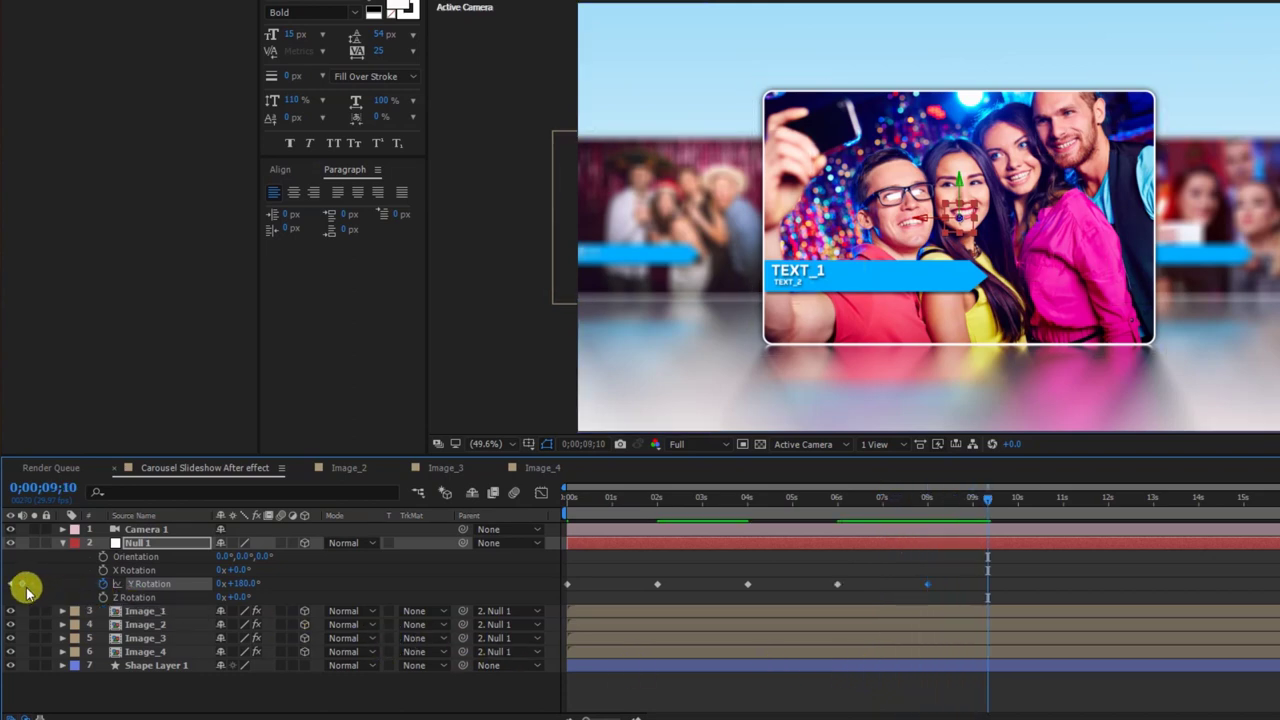
Step: Key Y Rotation 270° at 10s, hold it at 12s, and reach 360° at 14s
{"action": "left_click", "coordinate": [243, 583]}
{"action": "type", "text": "270"}
{"action": "key", "text": "Return"}
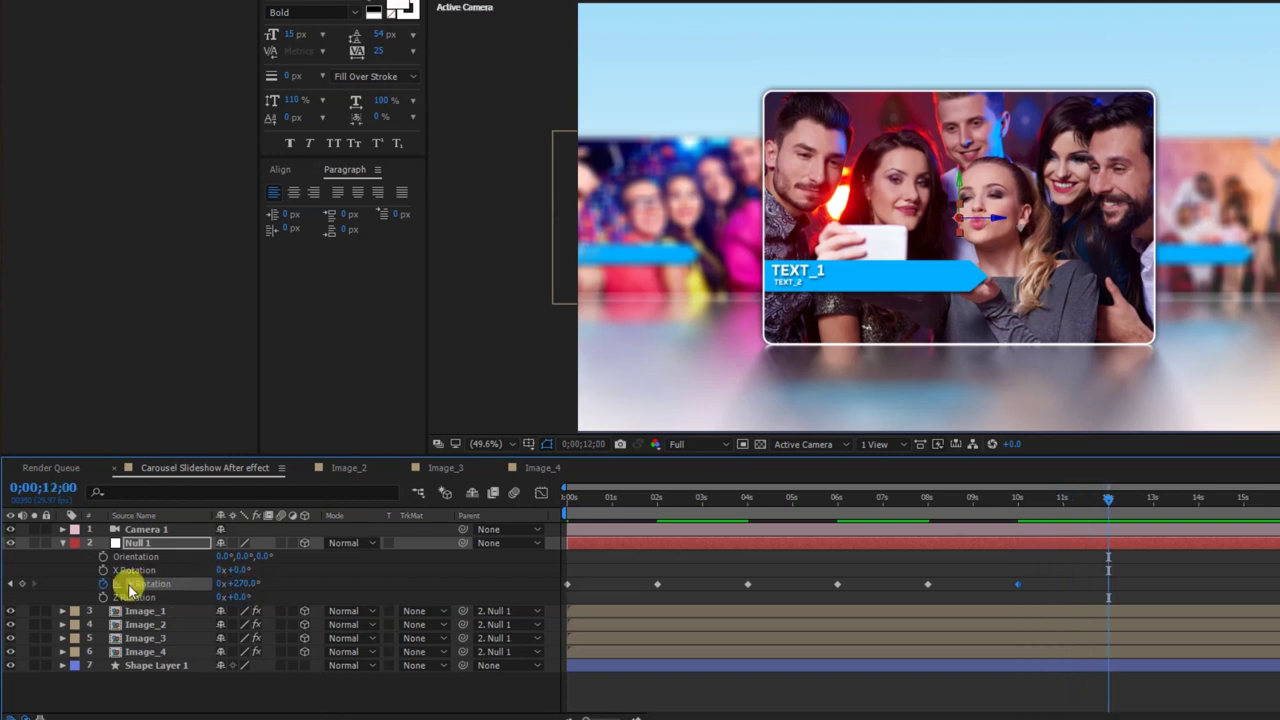
{"action": "left_click", "coordinate": [24, 590]}
{"action": "key", "text": "space"}
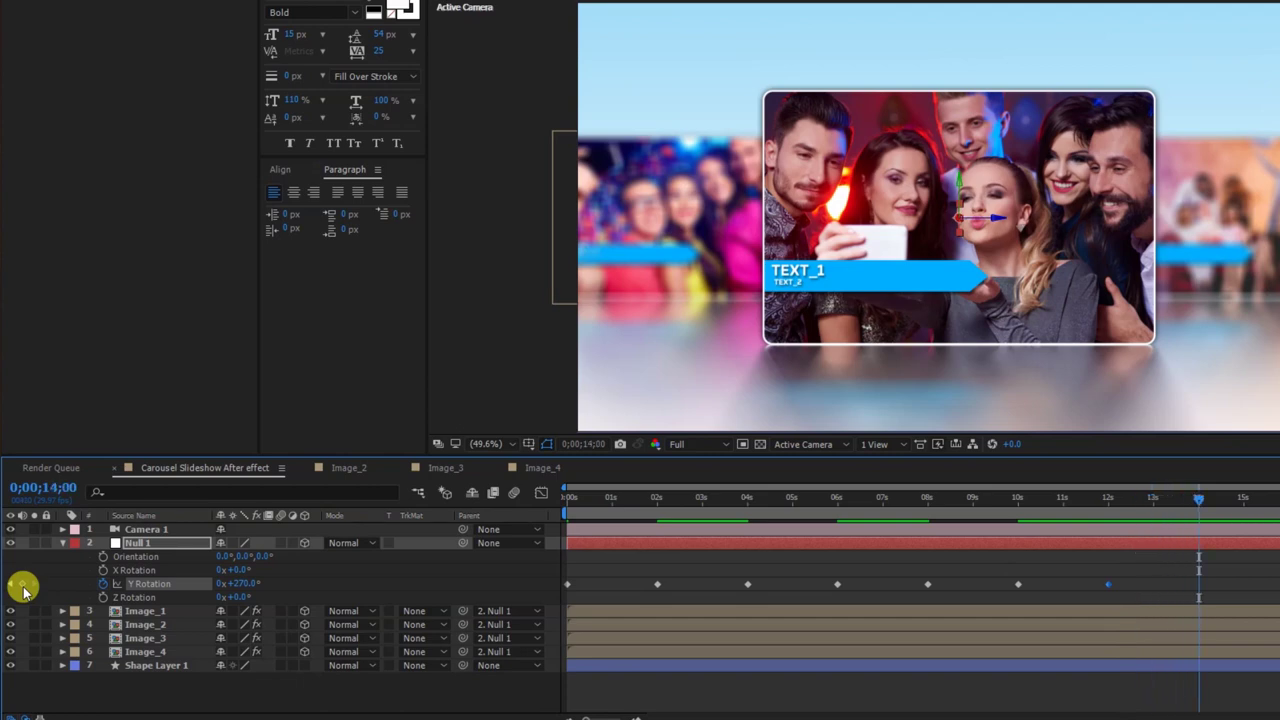
{"action": "left_click", "coordinate": [237, 583]}
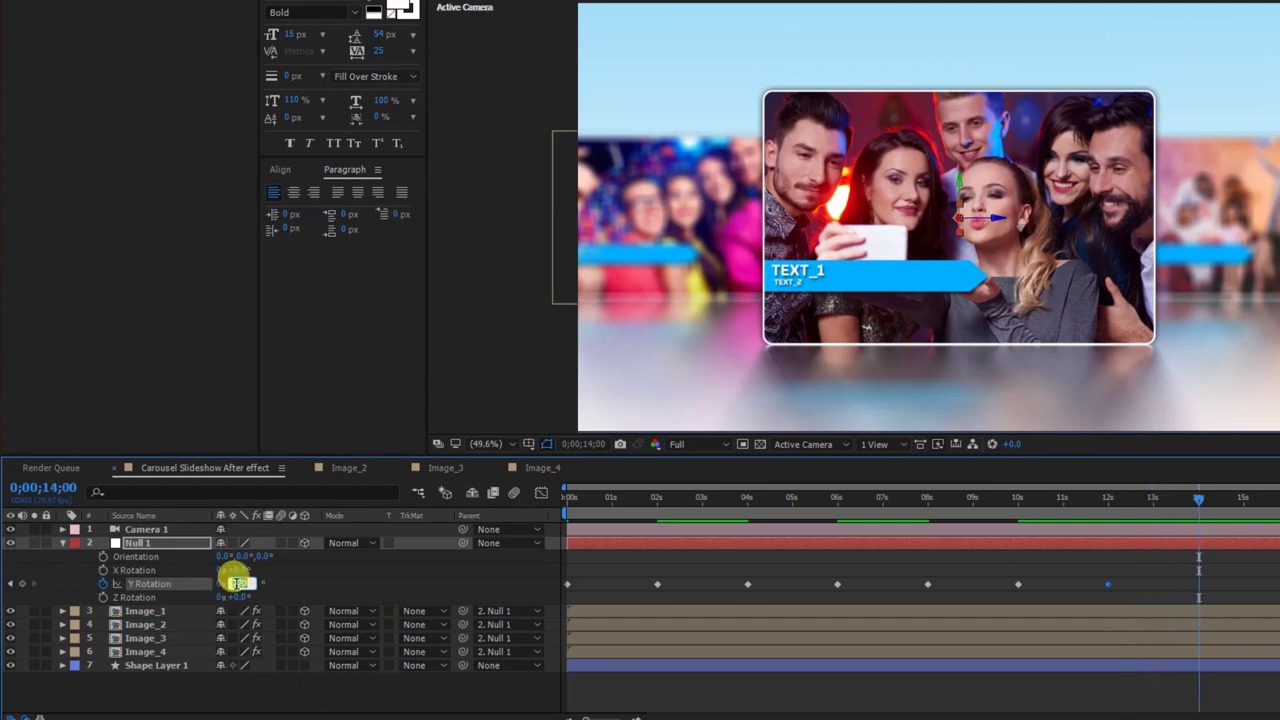
{"action": "type", "text": "+360"}
{"action": "key", "text": "Return"}
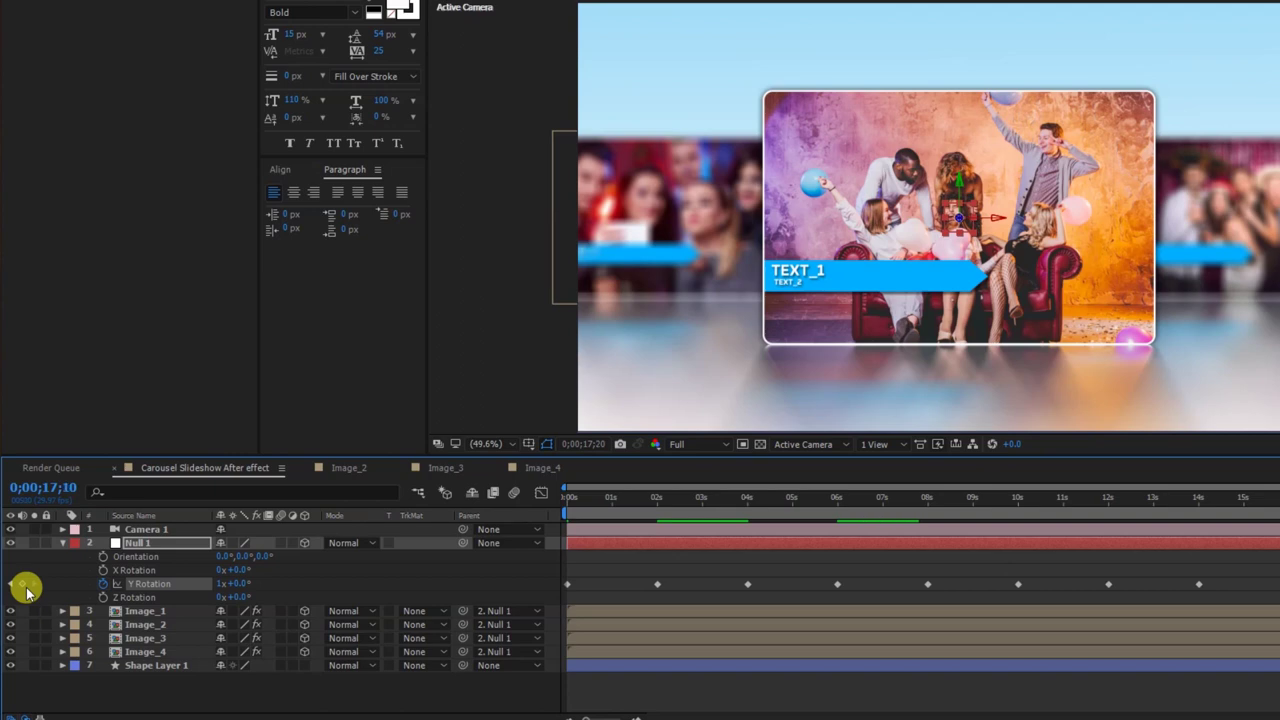
{"action": "left_click", "coordinate": [242, 584]}
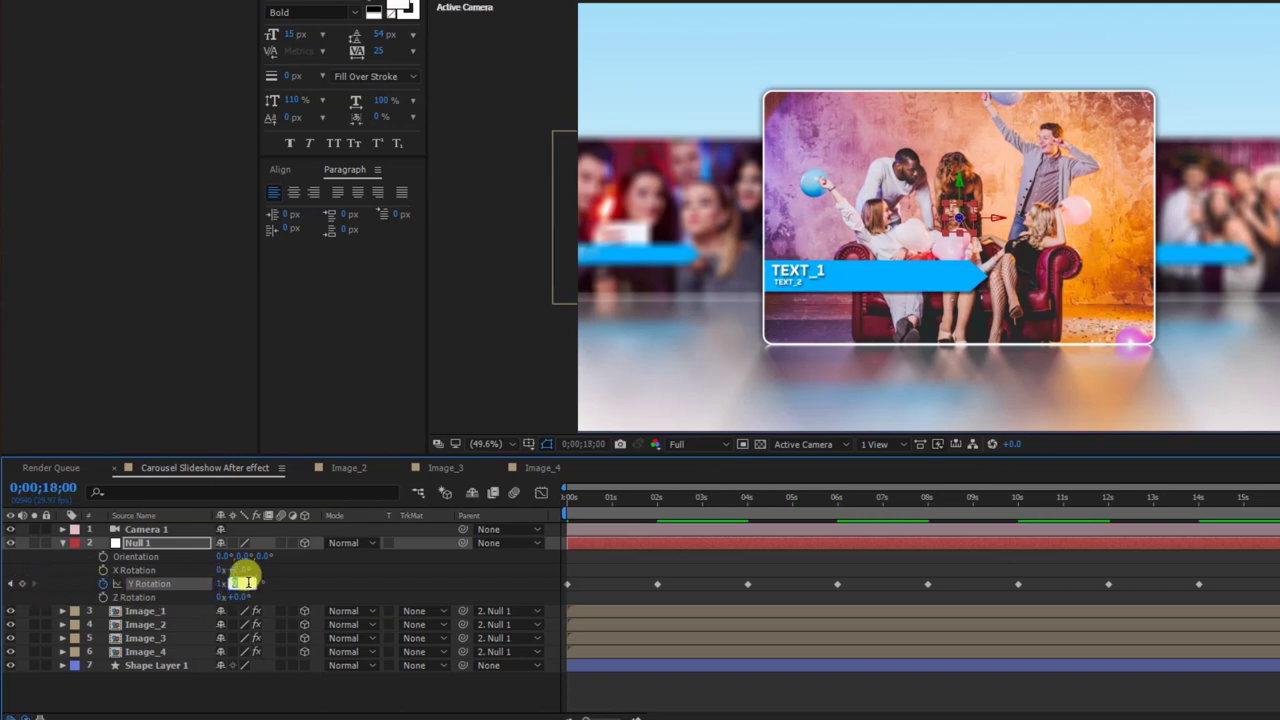
{"action": "type", "text": "+90"}
Step: Apply Easy Ease to the Y Rotation keyframes at 2s, 6s and 10s
{"action": "key", "text": "Return"}
{"action": "left_click", "coordinate": [657, 584]}
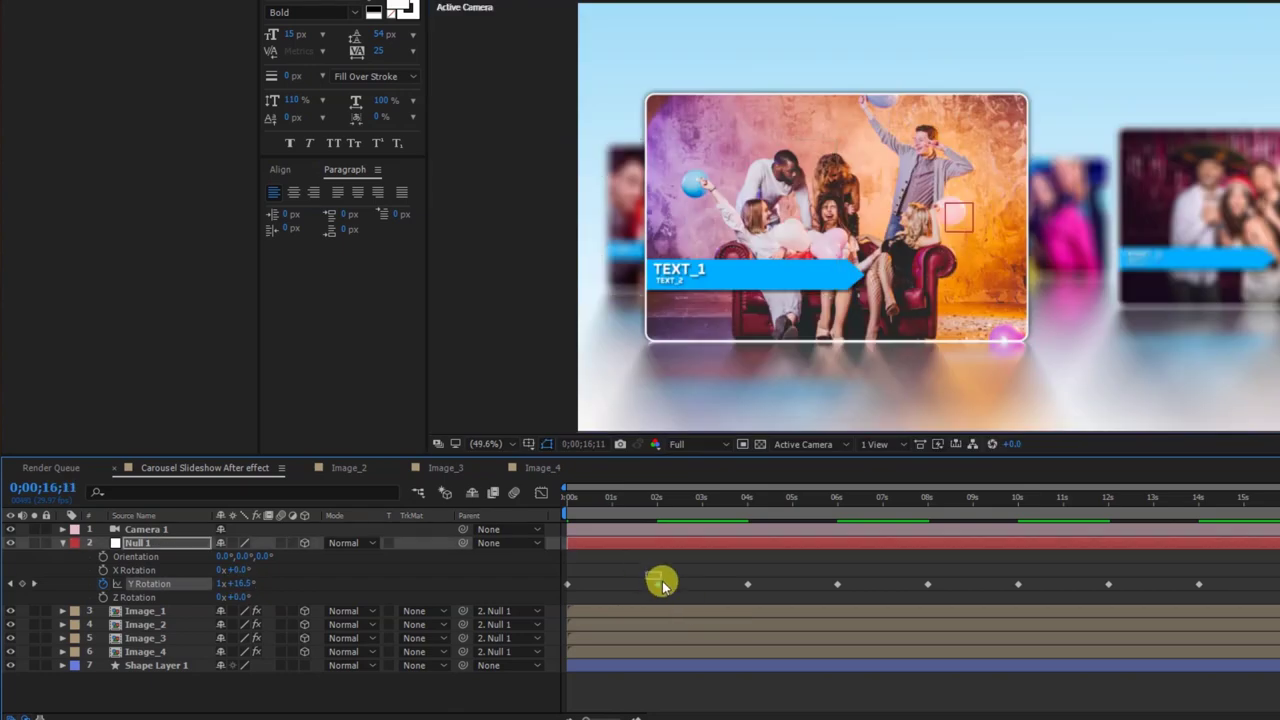
{"action": "left_click", "coordinate": [837, 584], "text": "shift"}
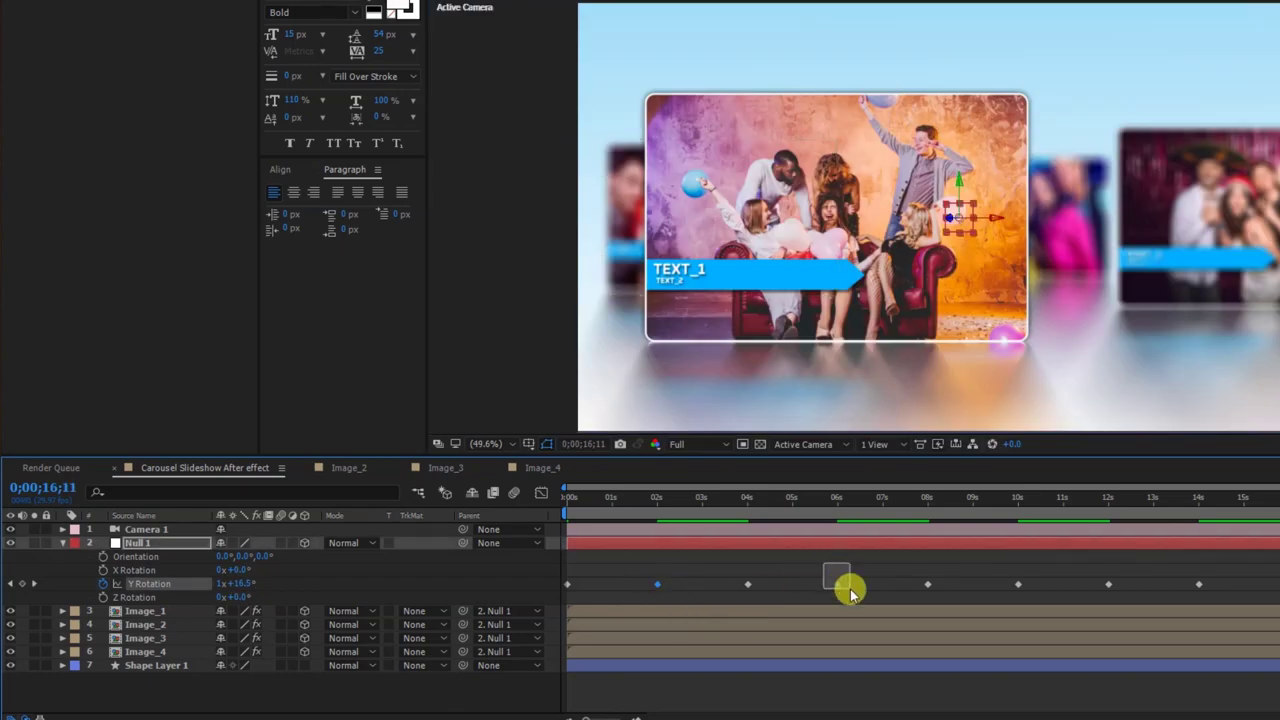
{"action": "left_click", "coordinate": [1022, 586], "text": "shift"}
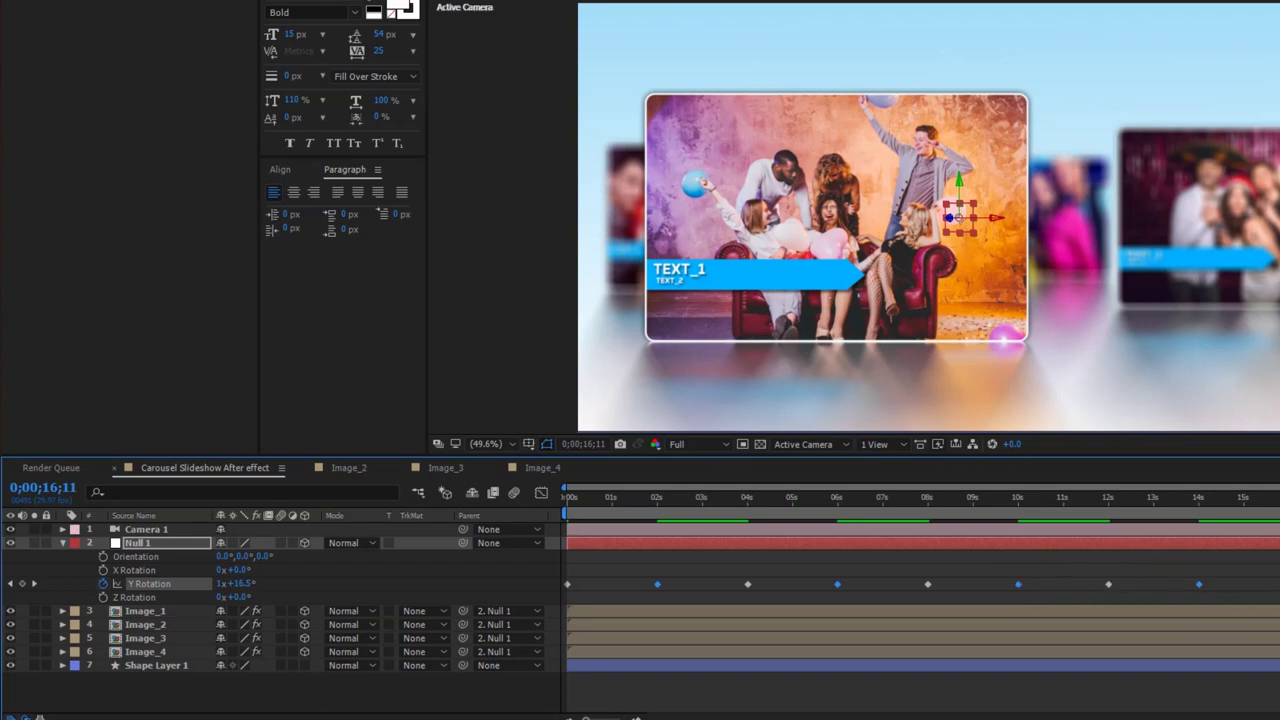
{"action": "key", "text": "F9"}
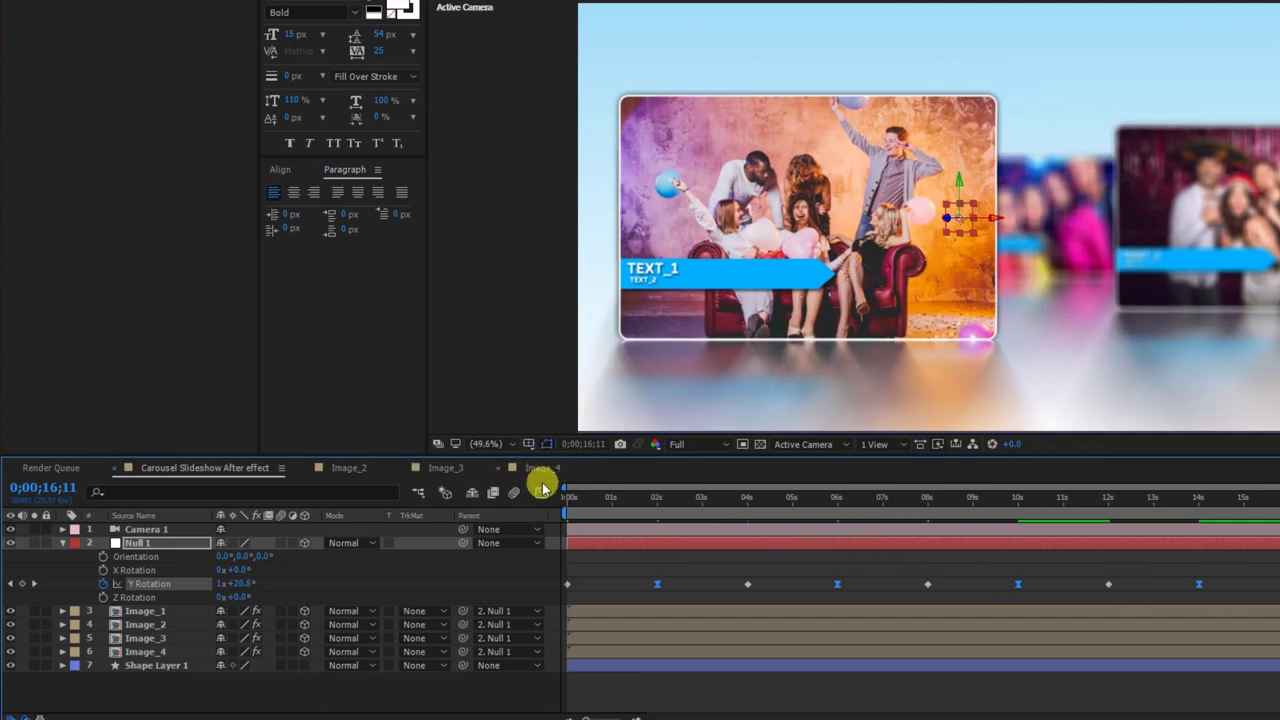
Step: Drag the speed-curve influence handles to 81.21% for sharp peaks, then return to the start
{"action": "left_click", "coordinate": [542, 493]}
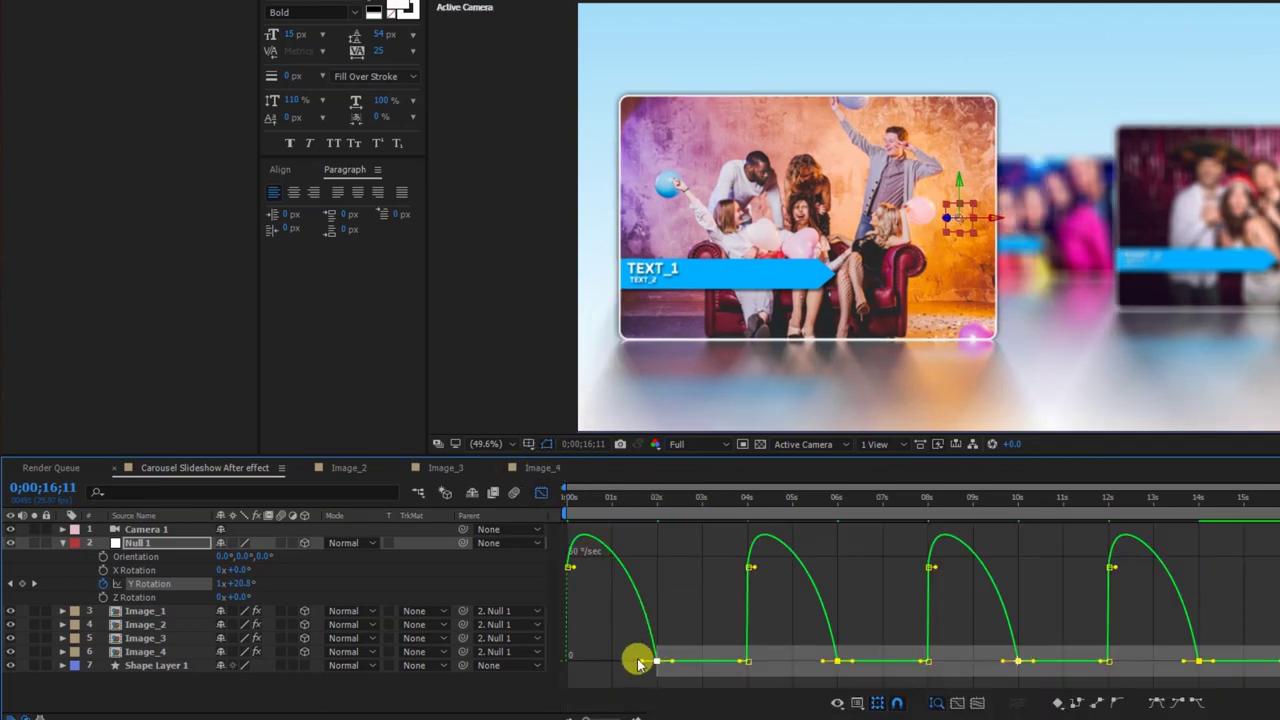
{"action": "left_click_drag", "start_coordinate": [643, 662], "coordinate": [620, 669]}
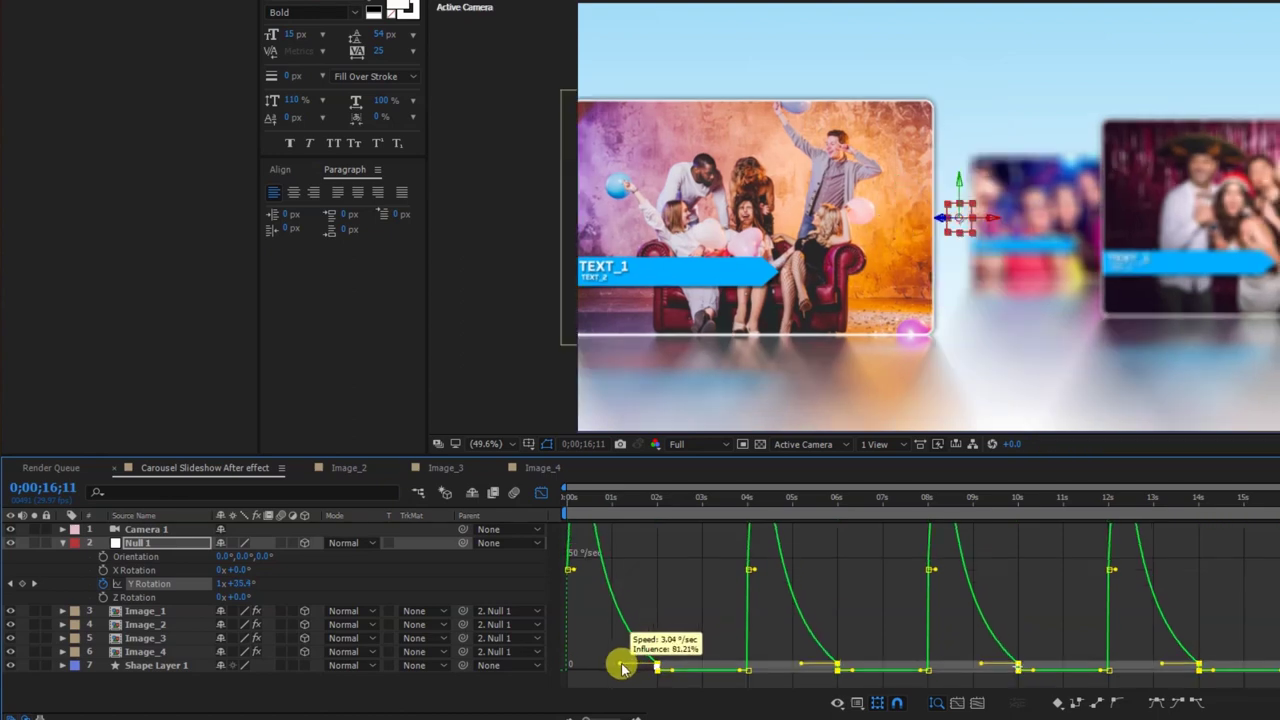
{"action": "left_click_drag", "start_coordinate": [620, 669], "coordinate": [611, 666]}
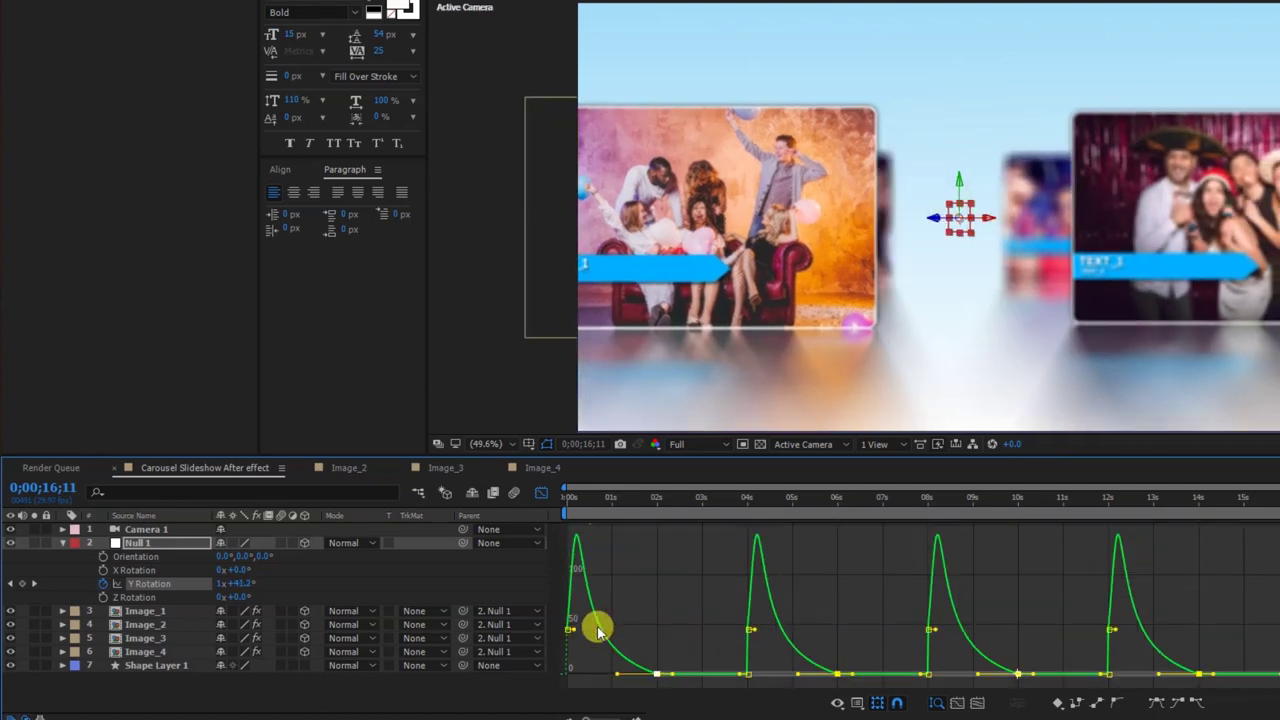
{"action": "left_click", "coordinate": [541, 497]}
{"action": "key", "text": "Home"}
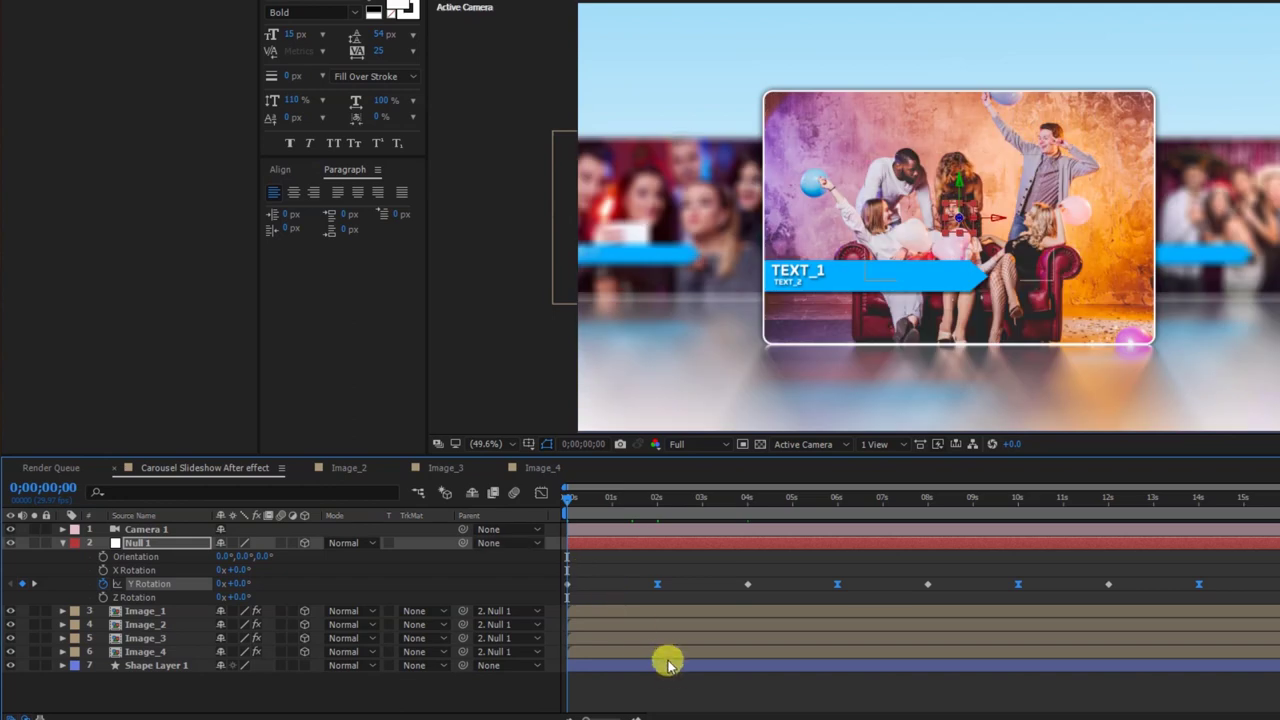
Step: Deselect Null 1 and play the carousel preview as it rotates between cards
{"action": "left_click", "coordinate": [683, 685]}
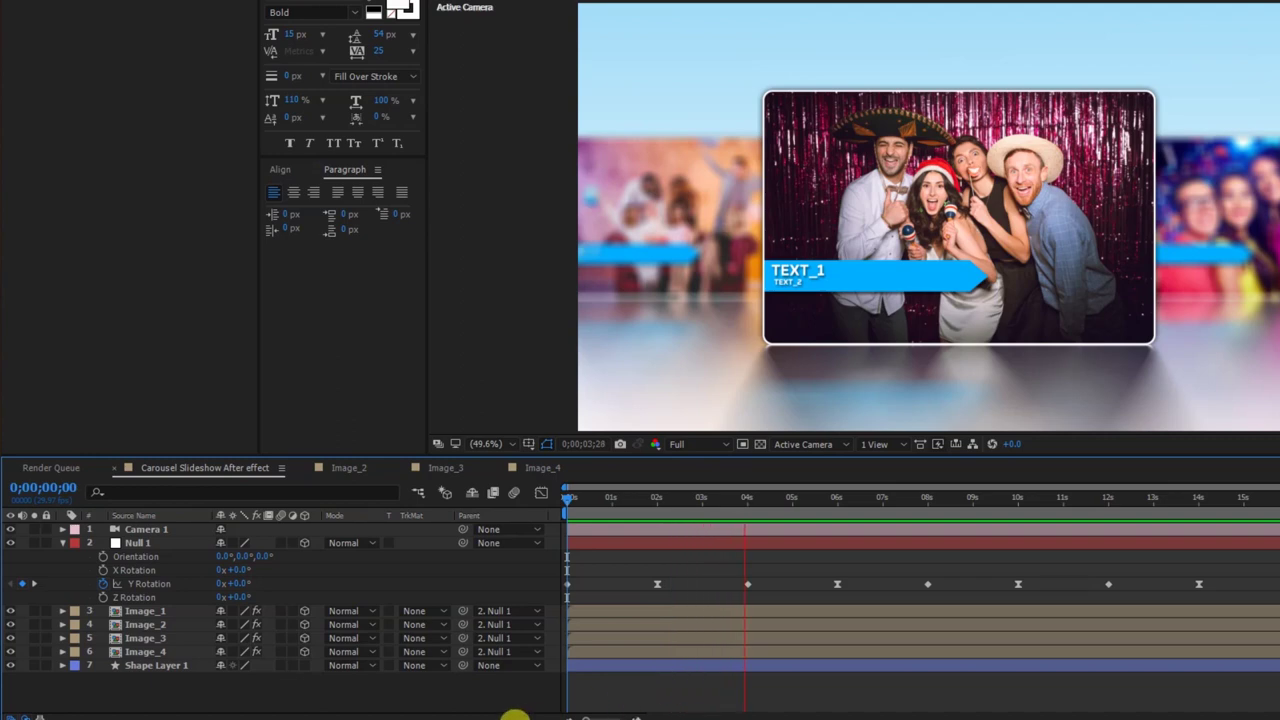
{"action": "mouse_move", "coordinate": [445, 716]}
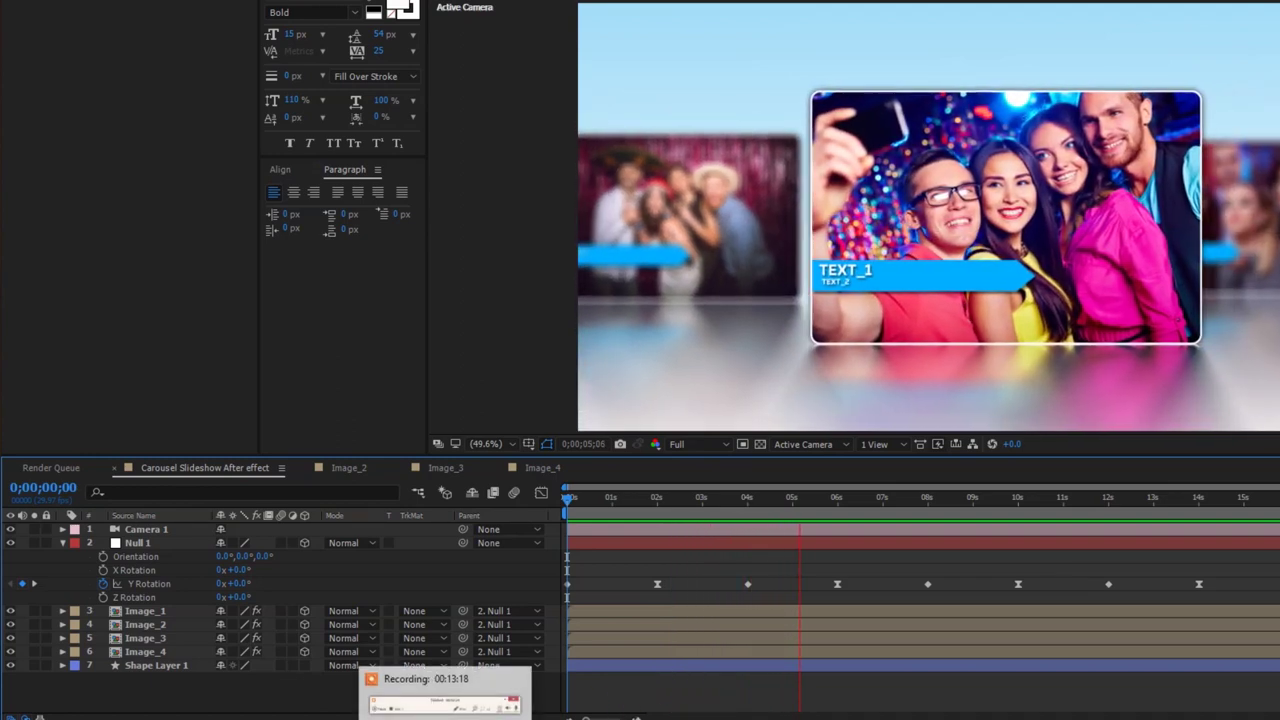
{"action": "mouse_move", "coordinate": [485, 716]}
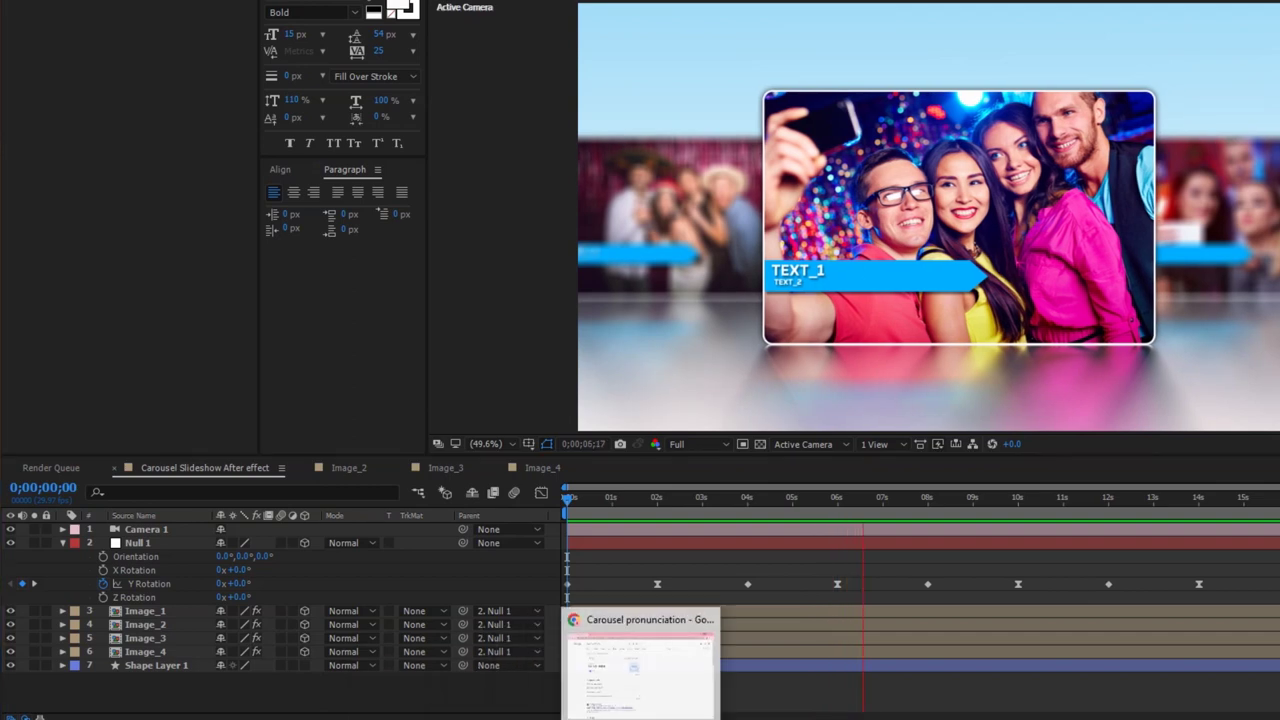